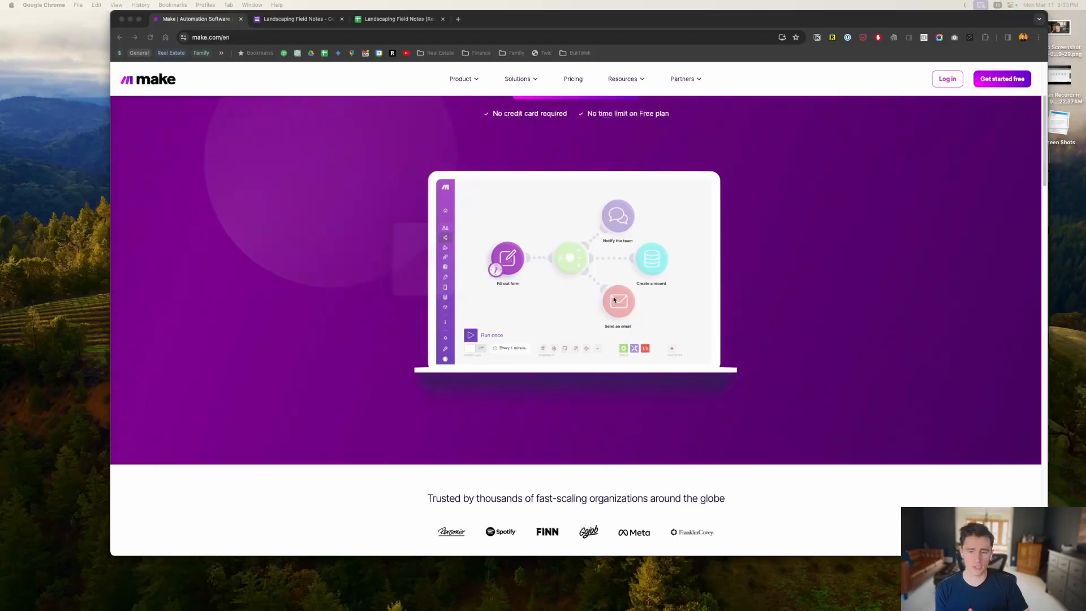
Look over the Make homepage, the Landscaping Field Notes form's questions and its linked responses spreadsheet.
scroll(700, 326, "down", 10)
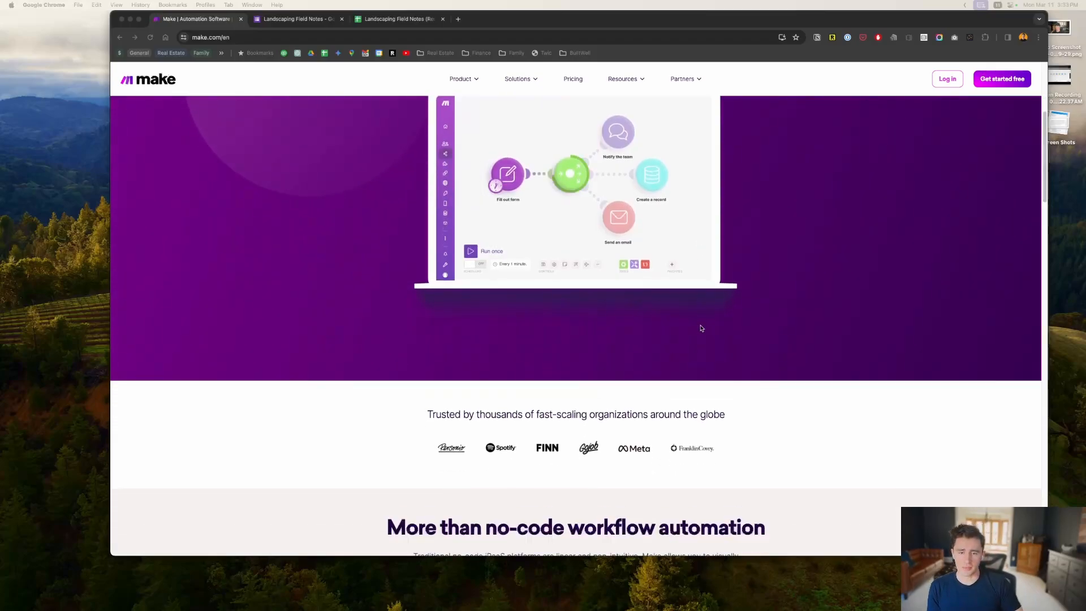
scroll(704, 331, "down", 10)
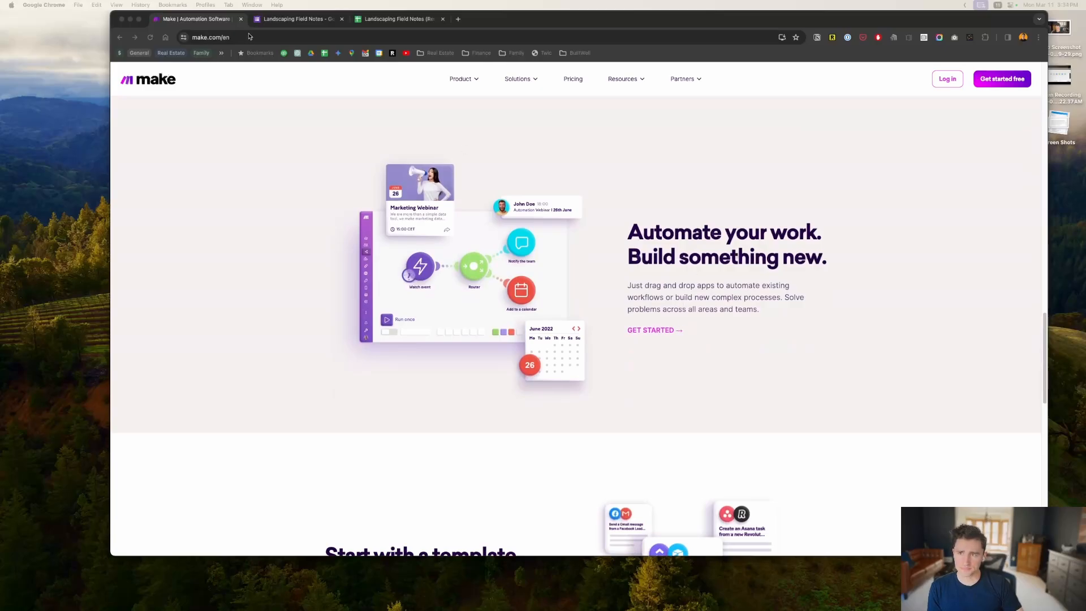
left_click(288, 20)
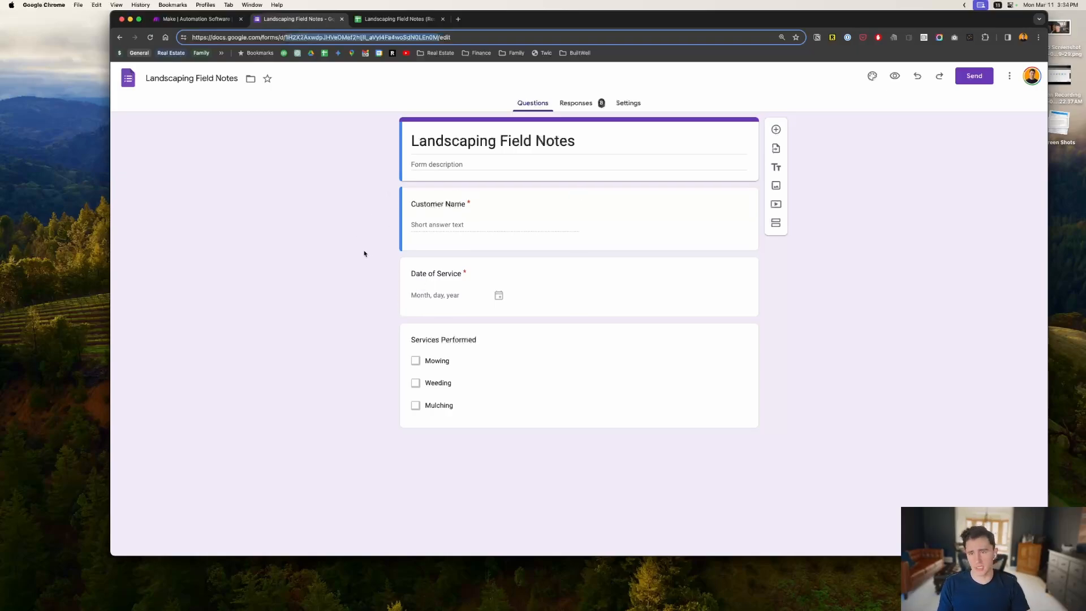
left_click(458, 226)
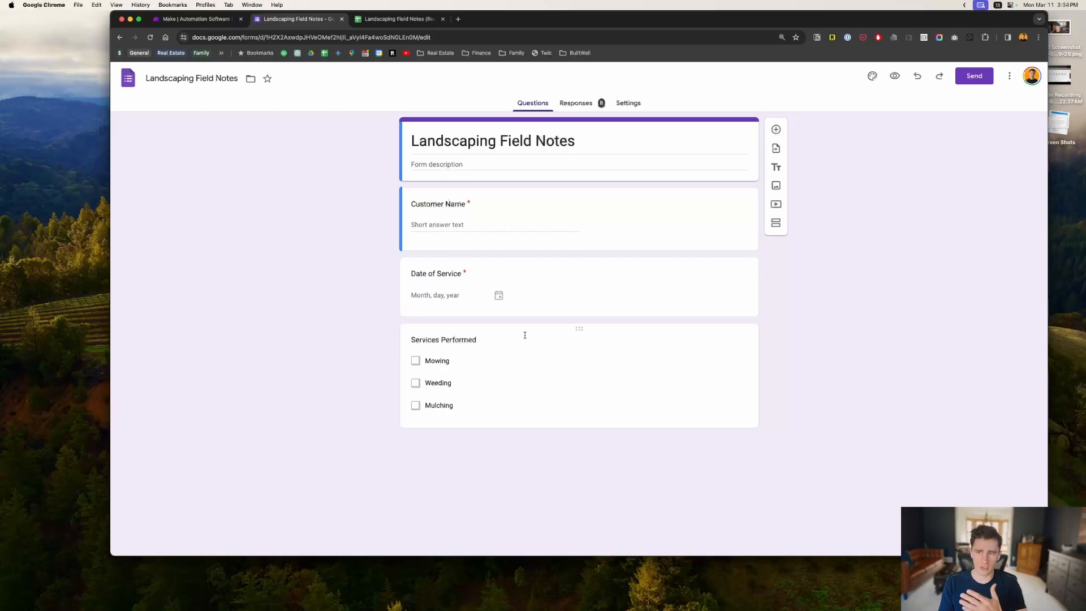
left_click(407, 21)
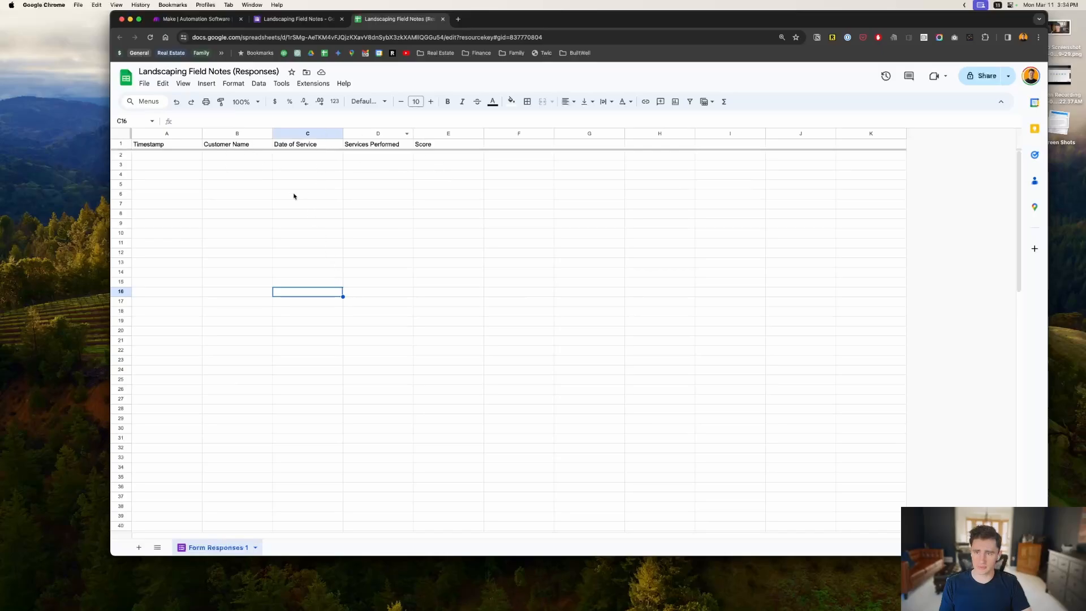
Return to the Make site, log in to the account and create a new scenario.
left_click(164, 18)
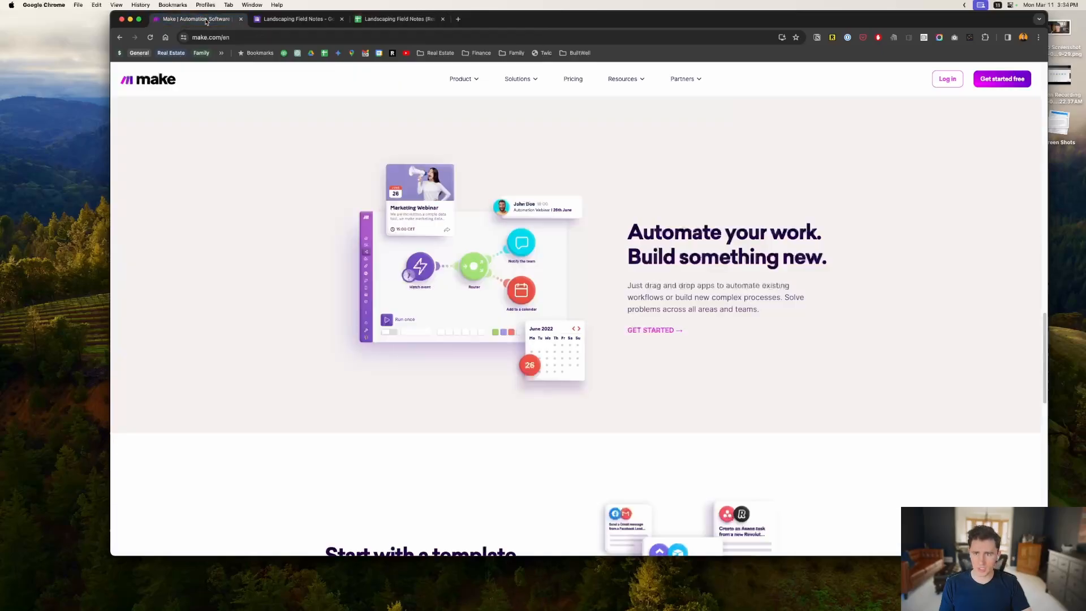
left_click(947, 79)
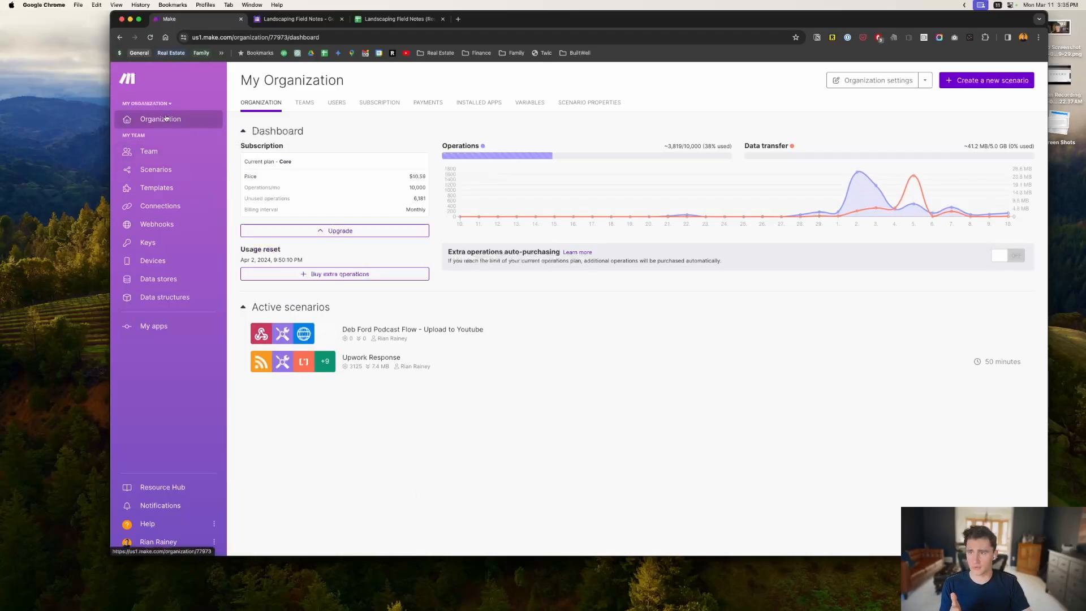
left_click(977, 82)
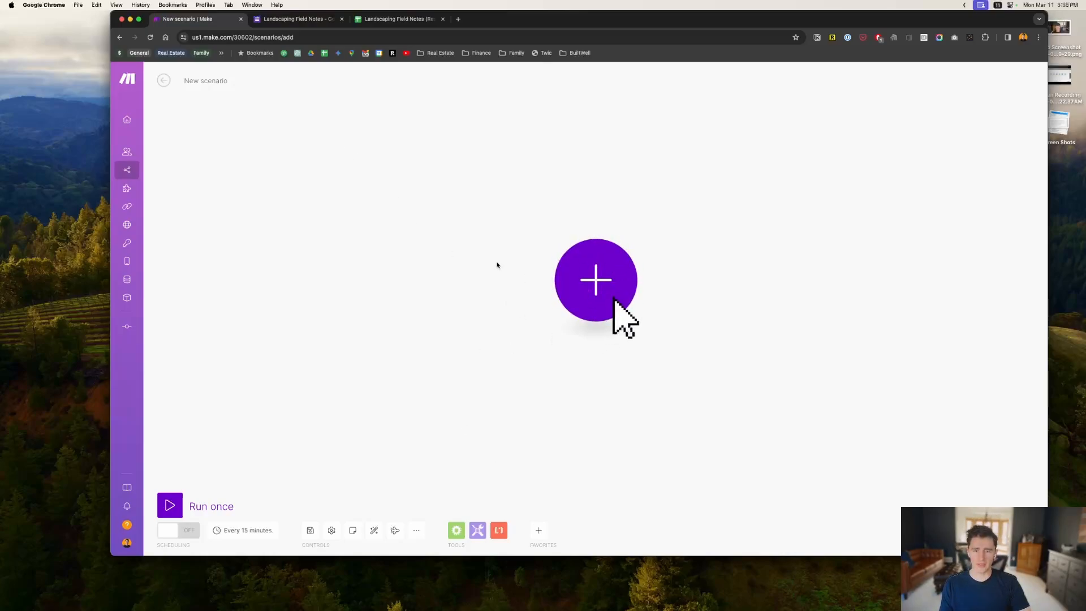
Browse the applications available for the scenario's first module and recheck the Landscaping Field Notes form.
left_click(562, 278)
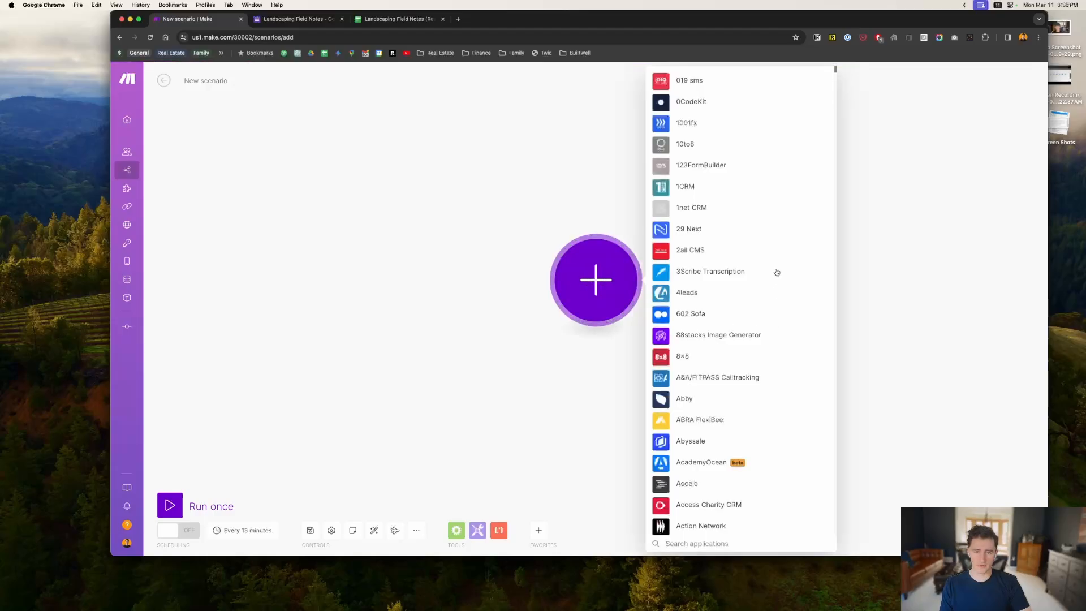
scroll(765, 301, "down", 10)
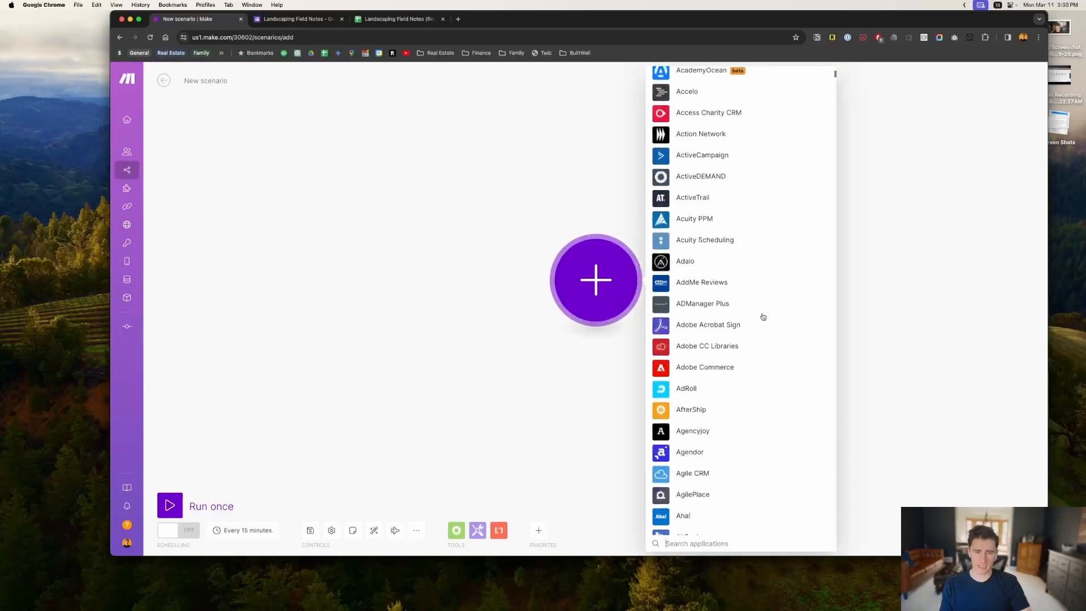
scroll(763, 317, "down", 15)
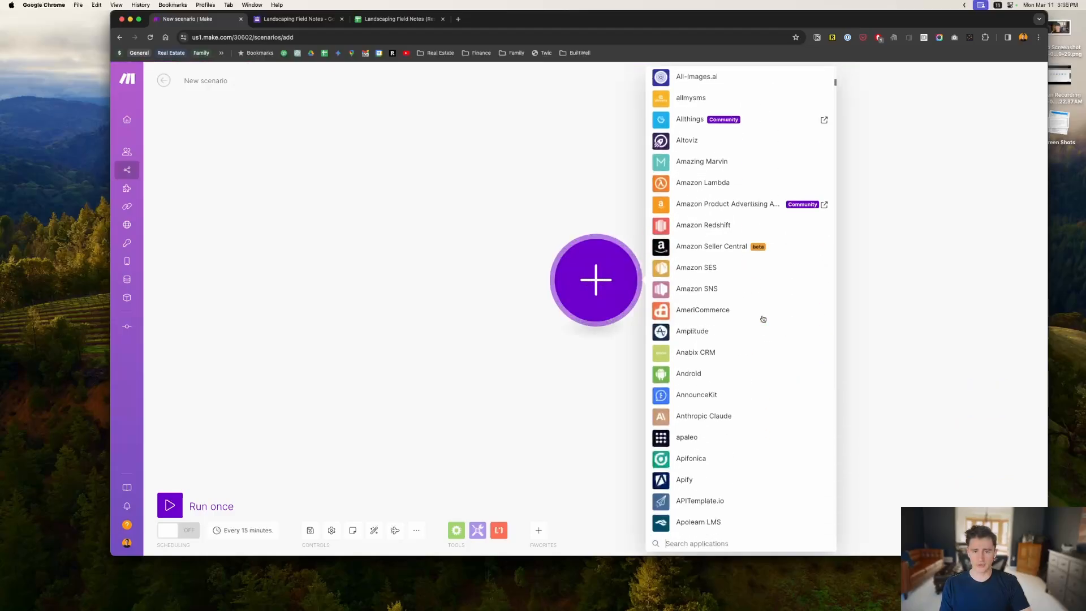
scroll(764, 317, "down", 20)
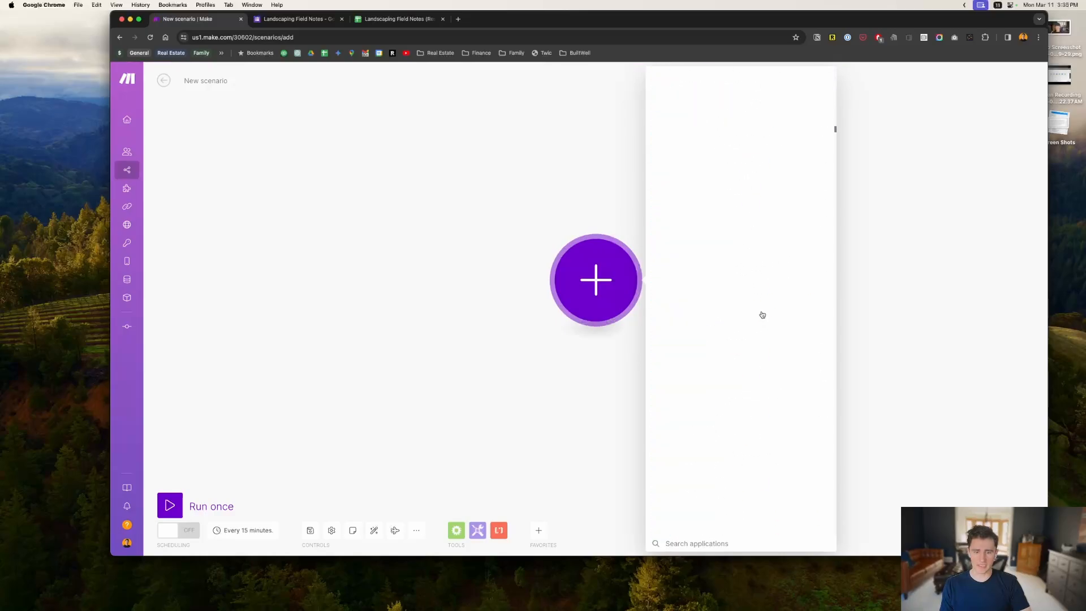
scroll(763, 312, "down", 20)
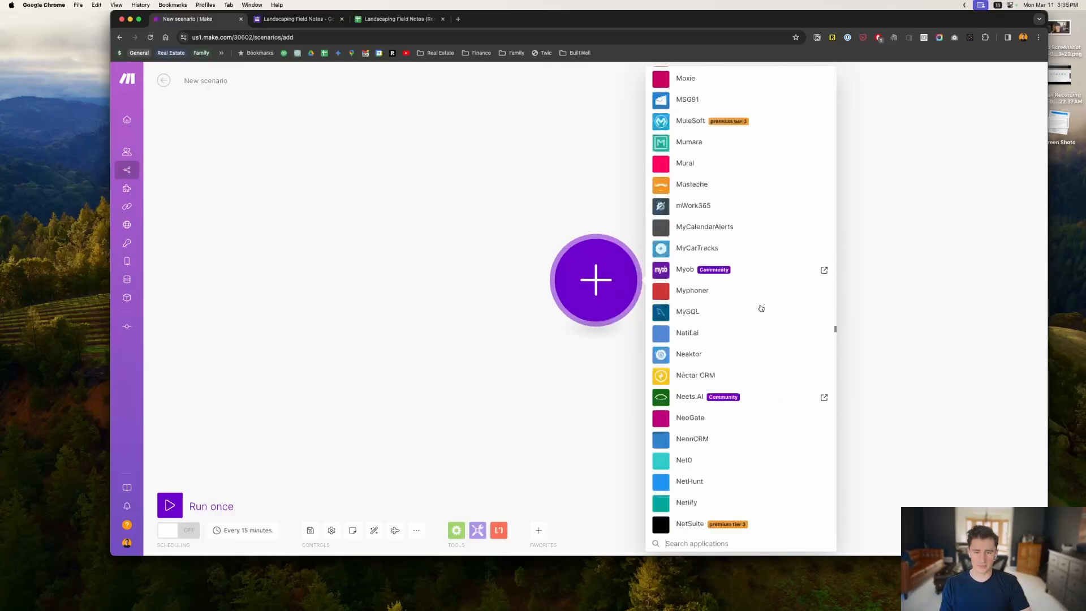
scroll(762, 308, "up", 20)
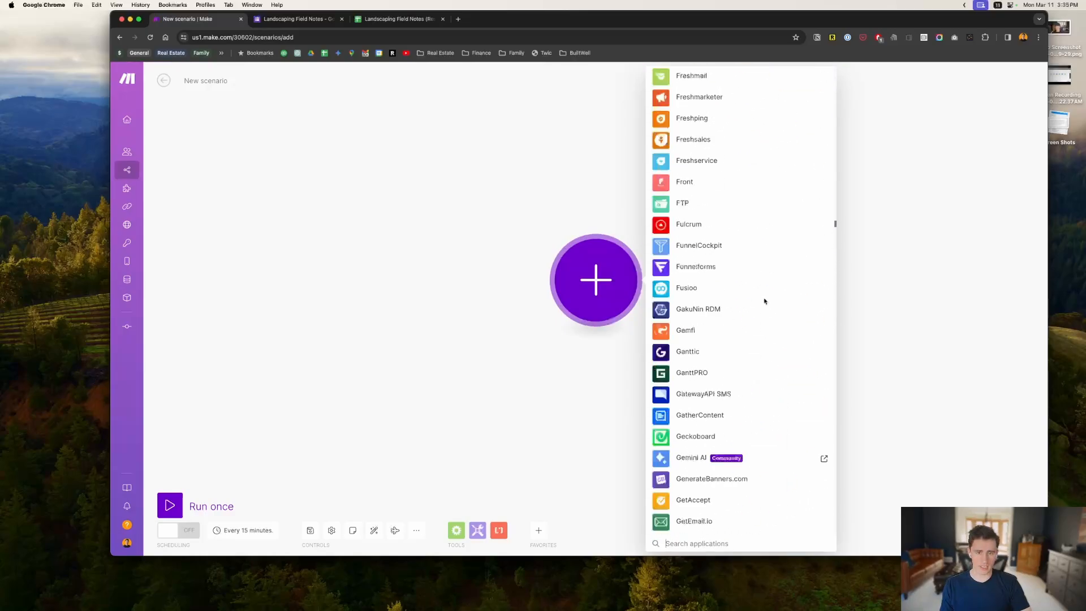
scroll(763, 299, "up", 10)
left_click(463, 284)
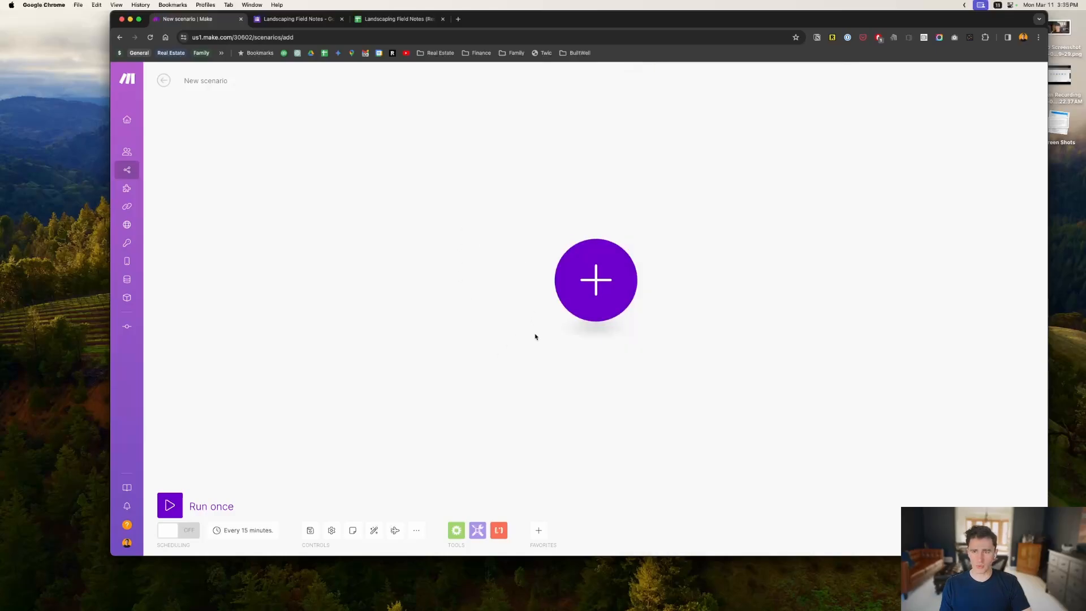
left_click(295, 18)
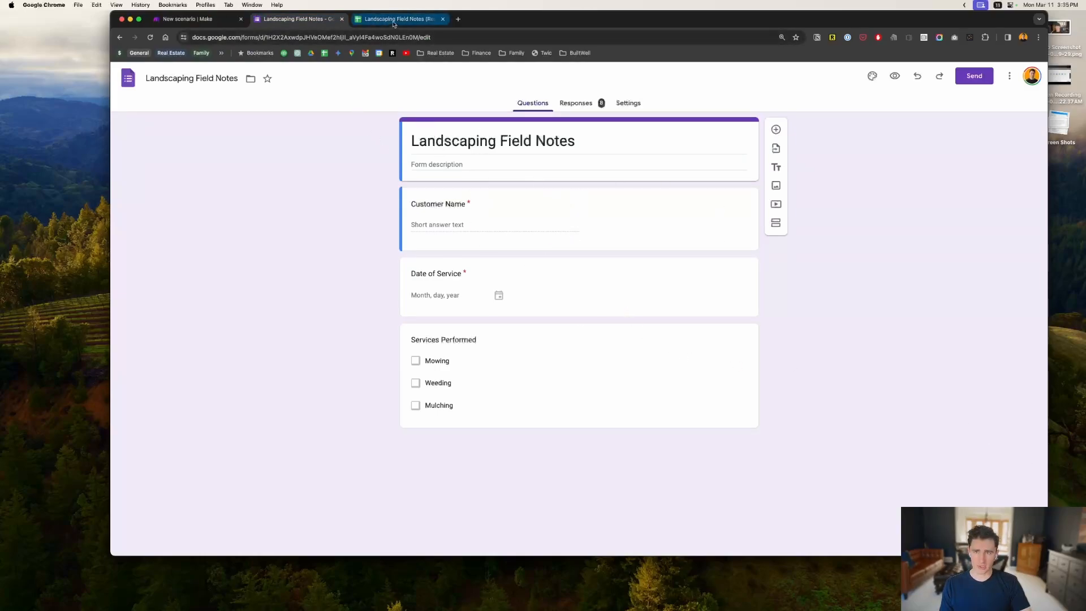
left_click(215, 22)
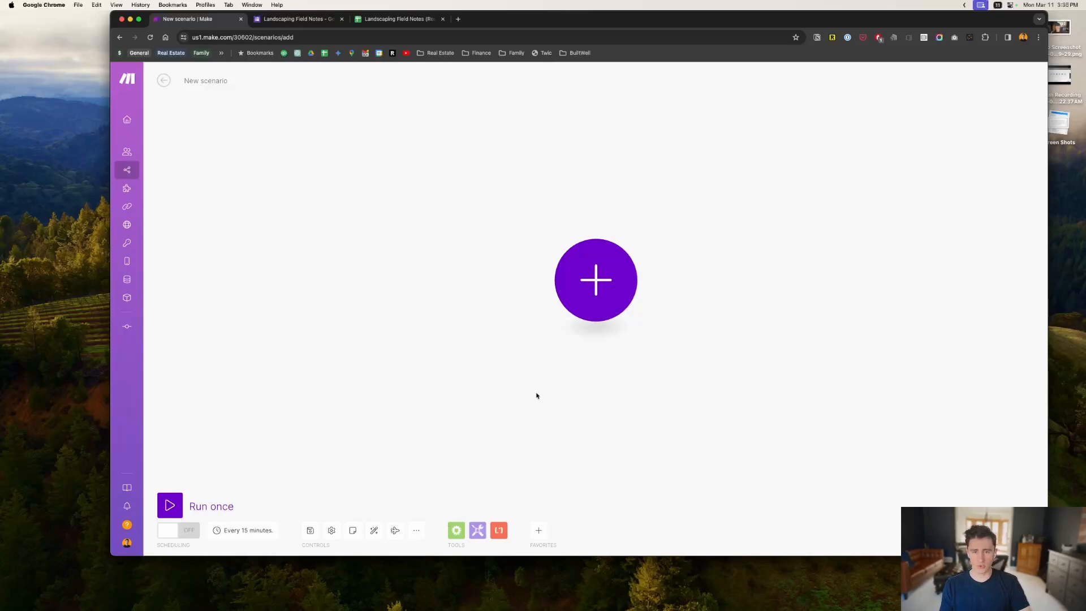
left_click(597, 277)
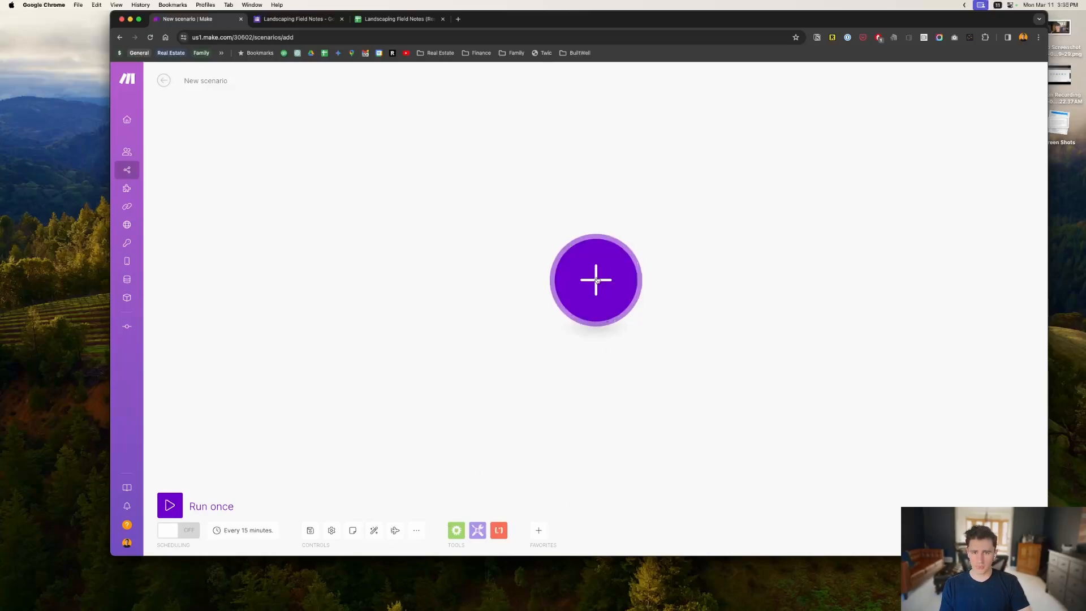
type("sheet")
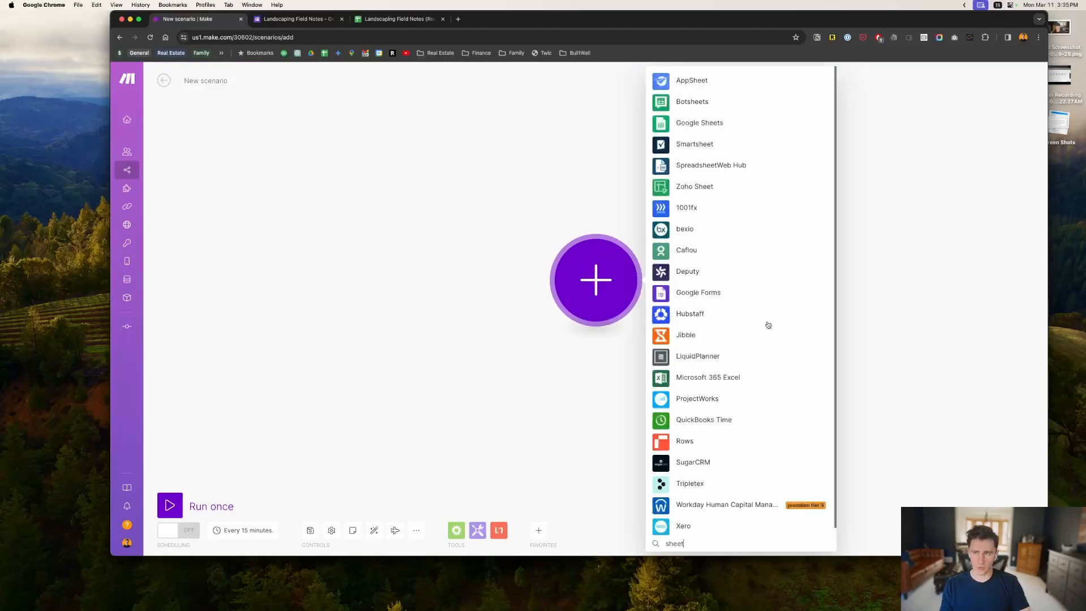
key("super+a")
type("forms")
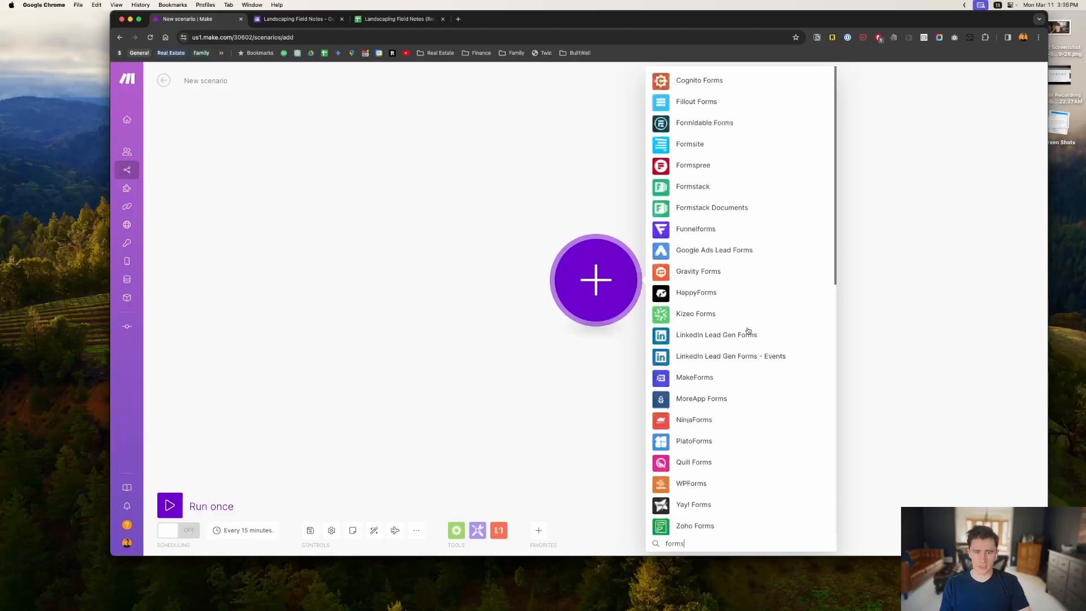
key("super+a")
key("super+space")
type("g")
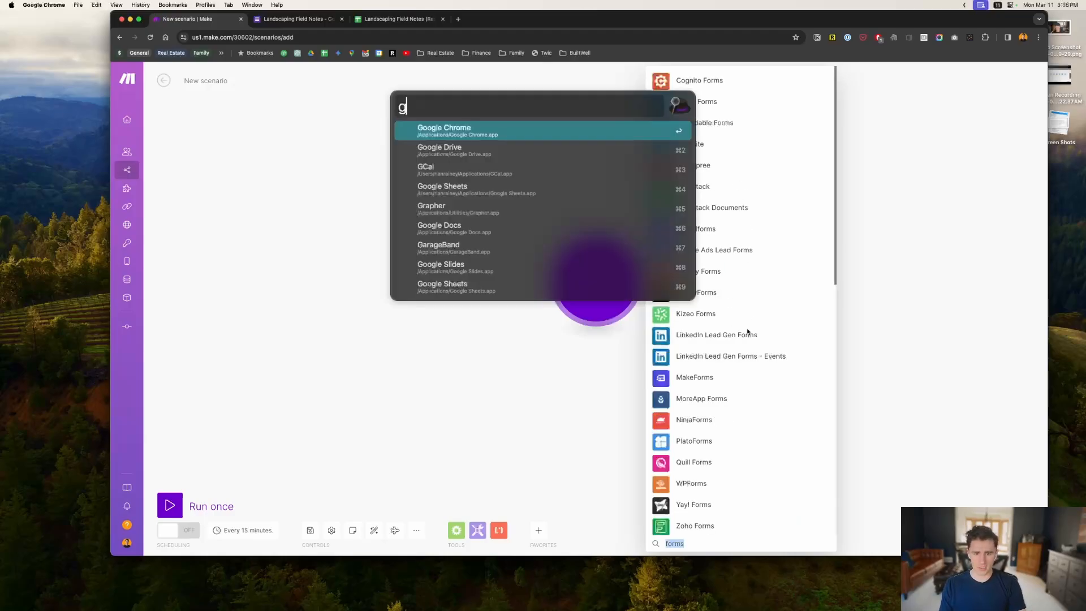
key("Escape")
key("Escape")
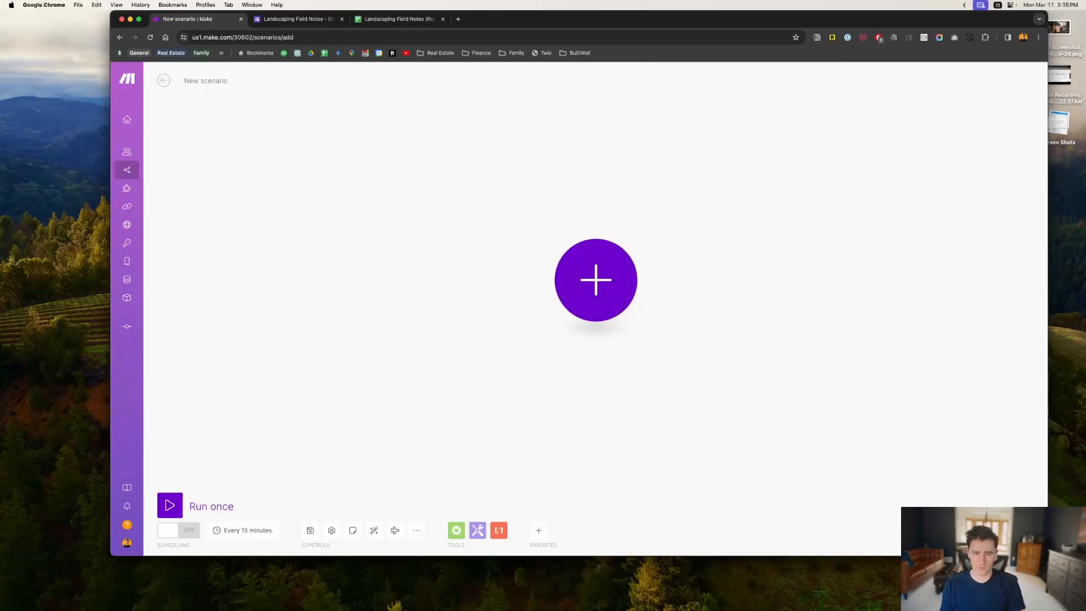
Search the applications for "google forms" and examine the modules offered by Google Forms.
left_click(600, 280)
type("google forms")
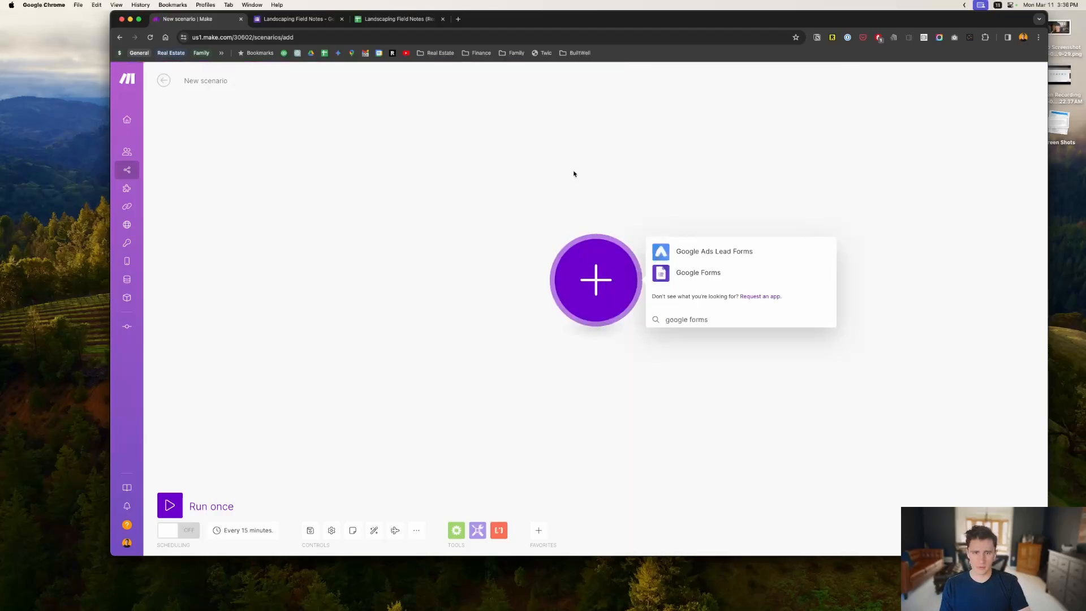
left_click(715, 273)
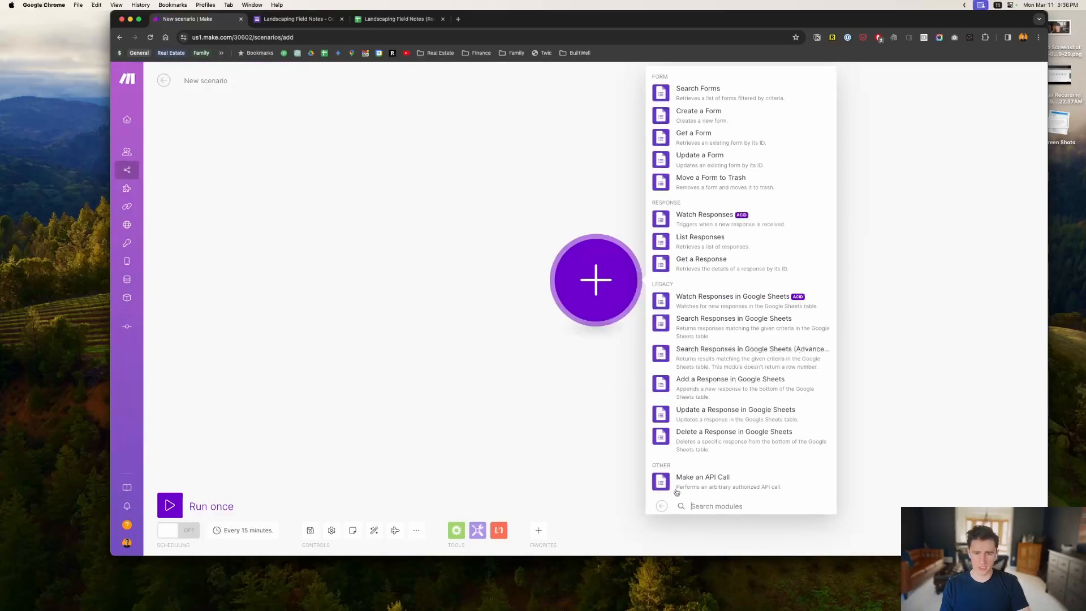
left_click(553, 533)
Find Google Sheets among the applications and add its Search Rows module as the scenario's first module.
left_click(538, 532)
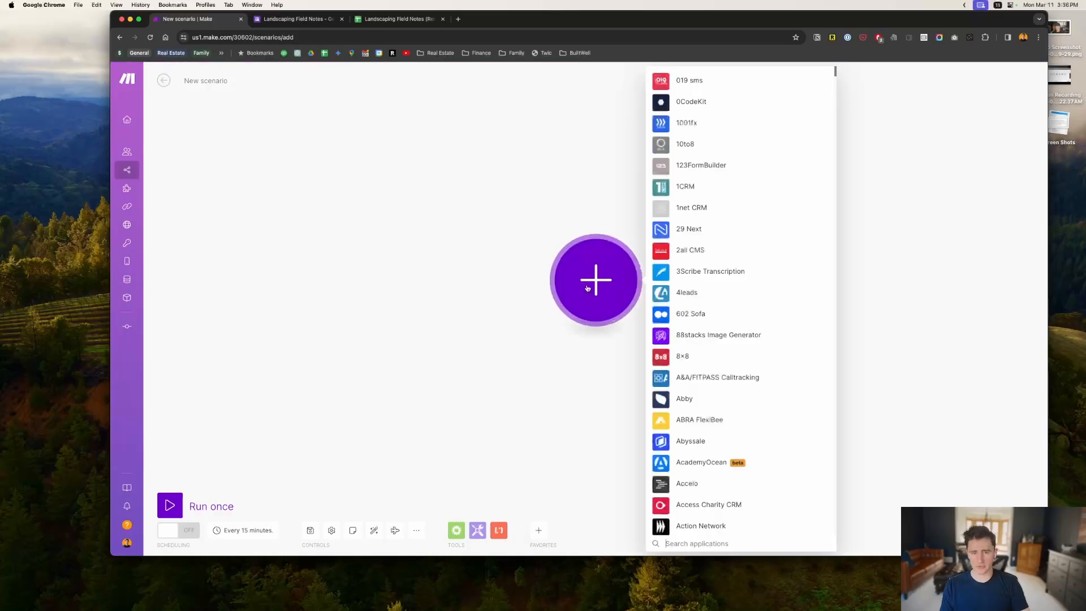
type("google sheets")
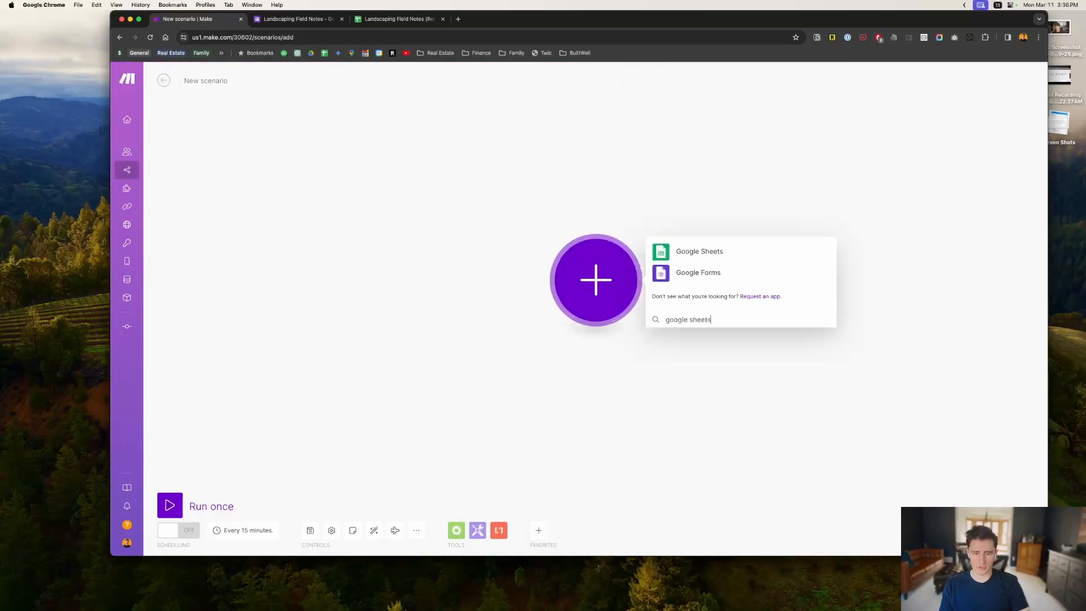
left_click(688, 248)
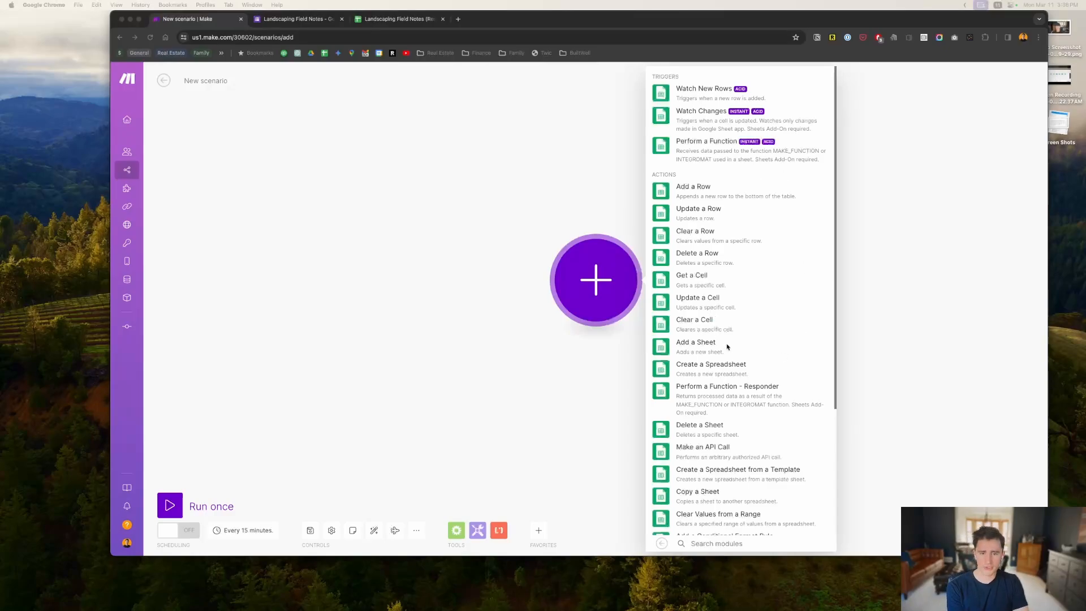
left_click(758, 544)
type("n")
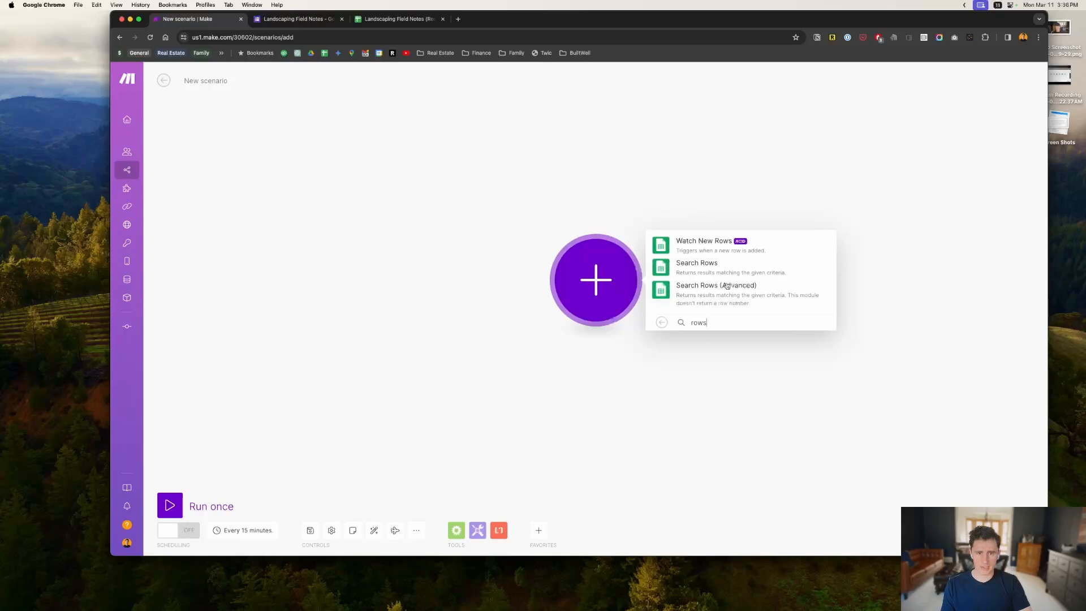
left_click(706, 270)
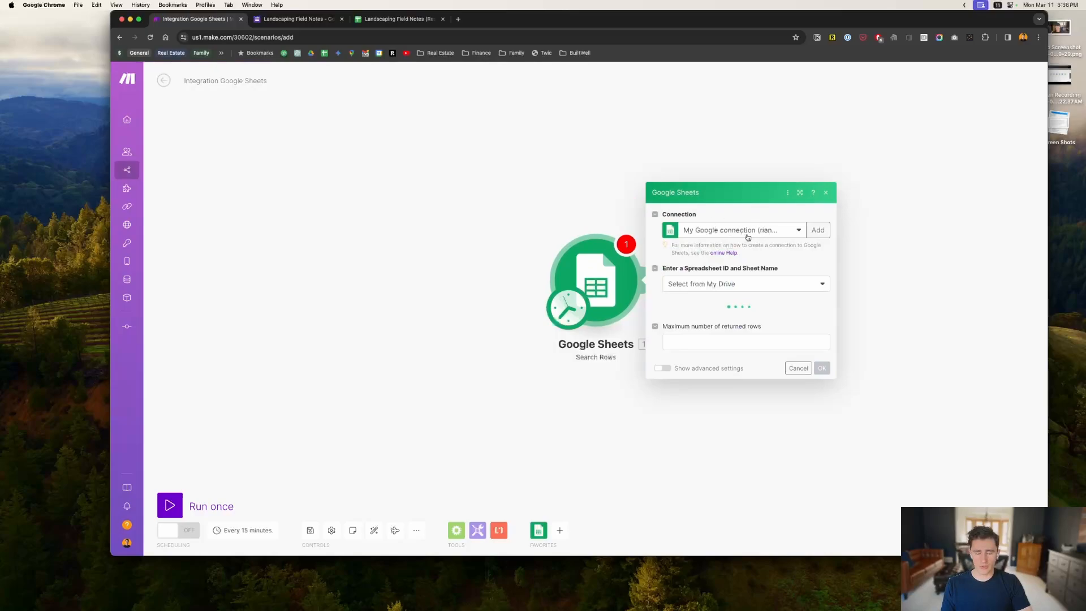
Examine the Search Rows module's Google connection choices and its options for specifying the spreadsheet.
left_click(770, 224)
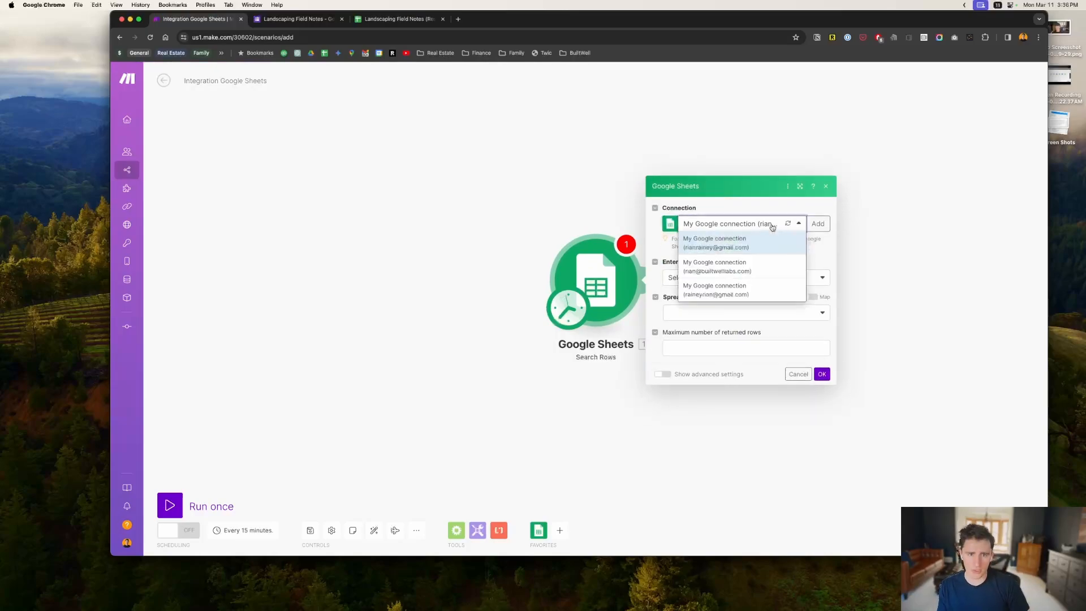
left_click(755, 209)
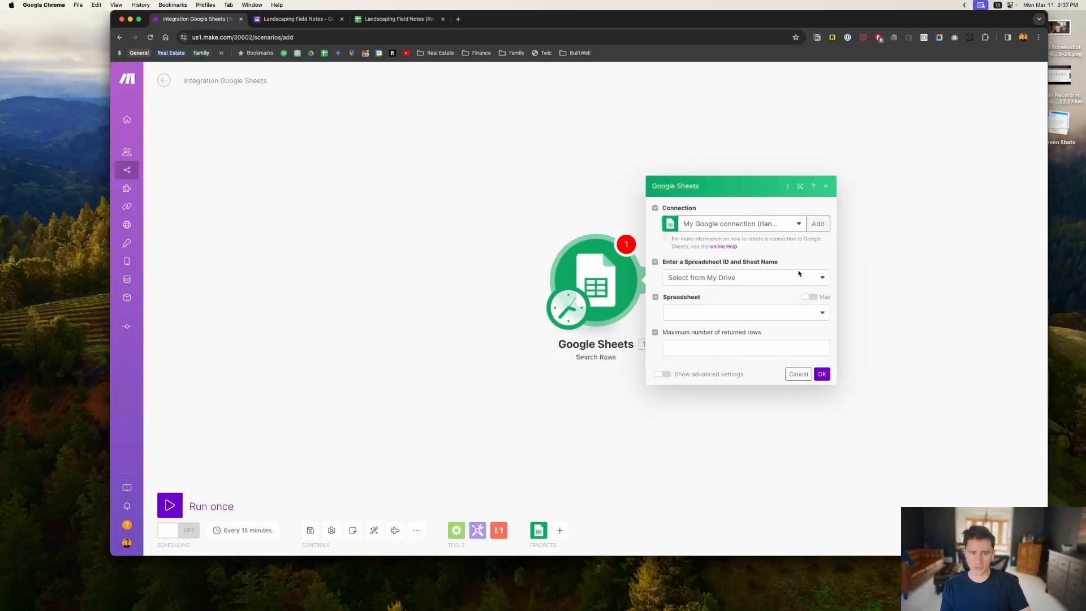
left_click(767, 281)
left_click(756, 265)
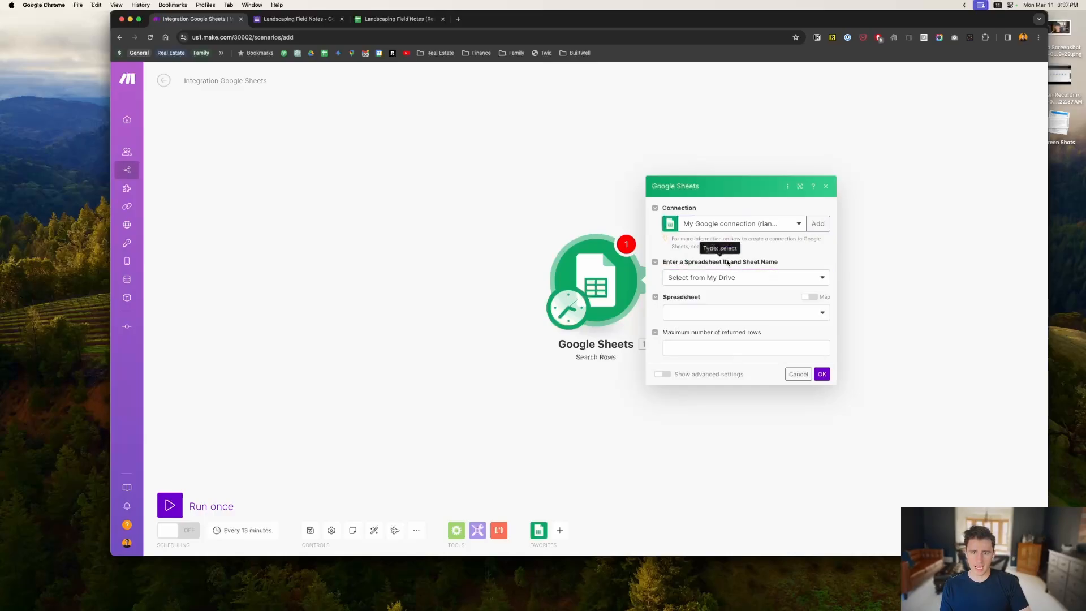
Locate the spreadsheet ID in the Landscaping Field Notes (Responses) web address and look back at the linked form.
left_click(421, 23)
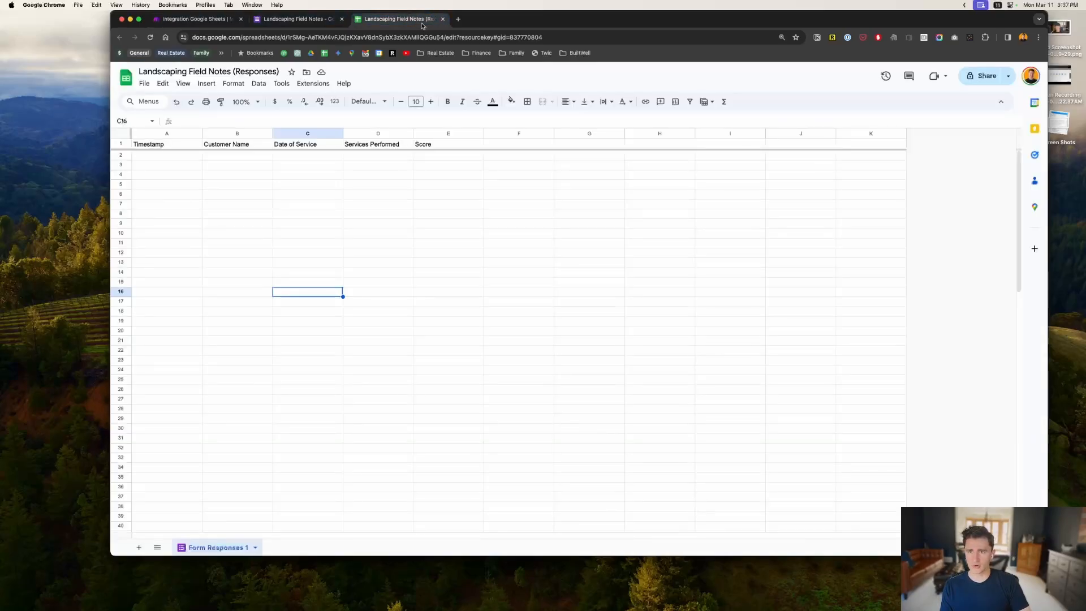
left_click(287, 38)
left_click(293, 38)
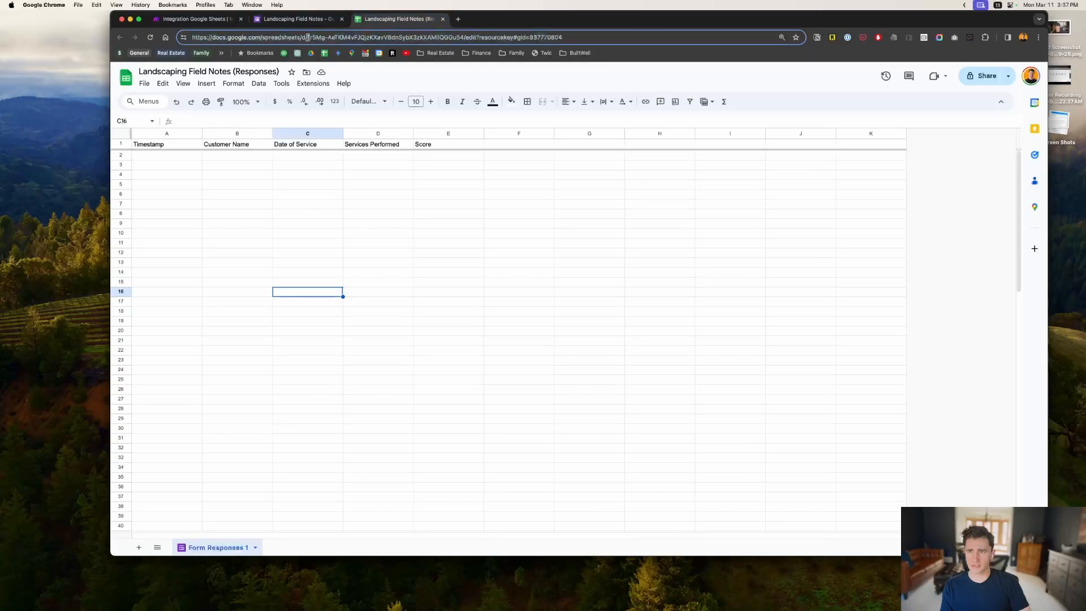
left_click_drag(309, 37, 464, 37)
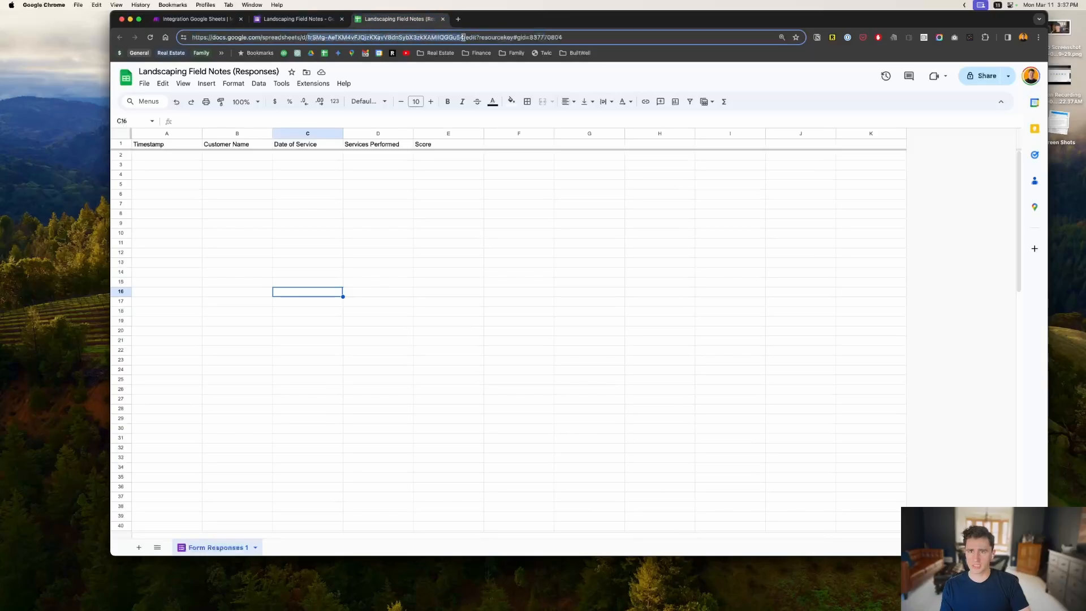
left_click(294, 19)
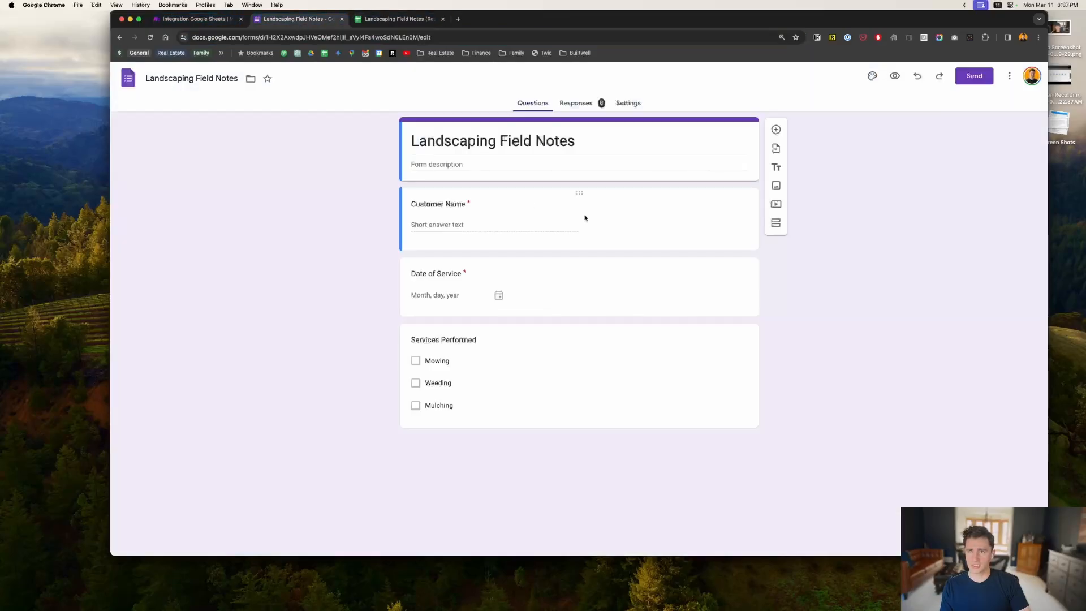
In Make, set the Search Rows module to use the Landscaping Field Notes (Responses) spreadsheet from My Drive.
left_click(194, 19)
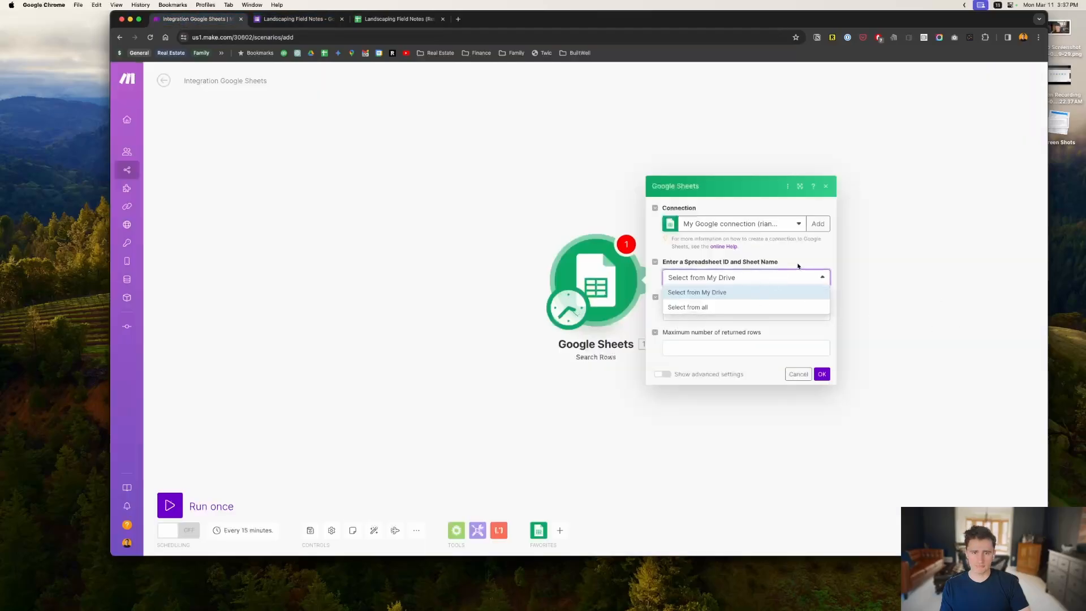
left_click(753, 292)
left_click(756, 314)
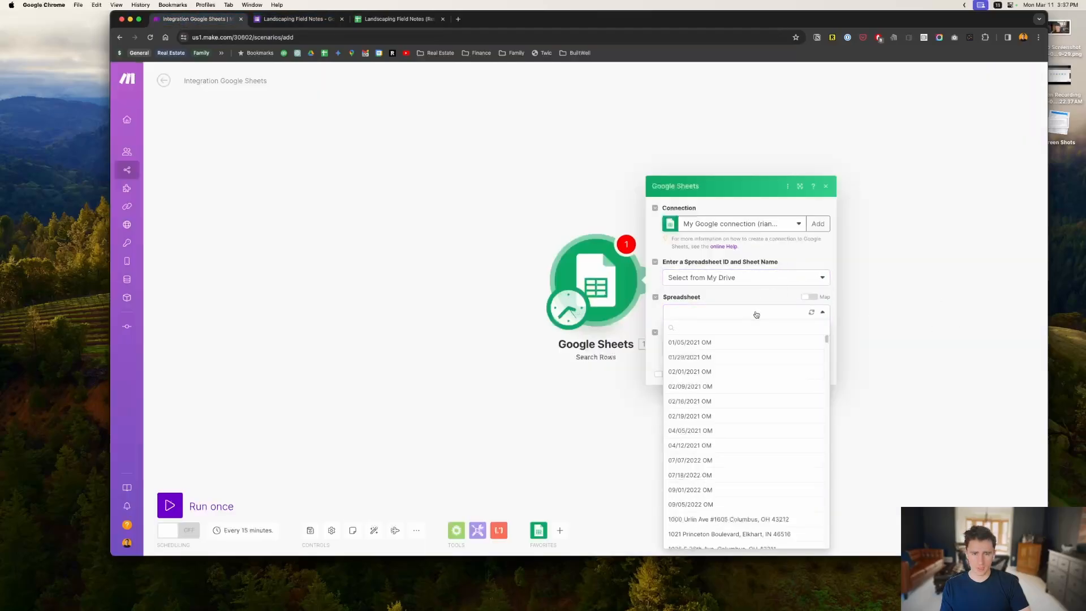
type("landscap")
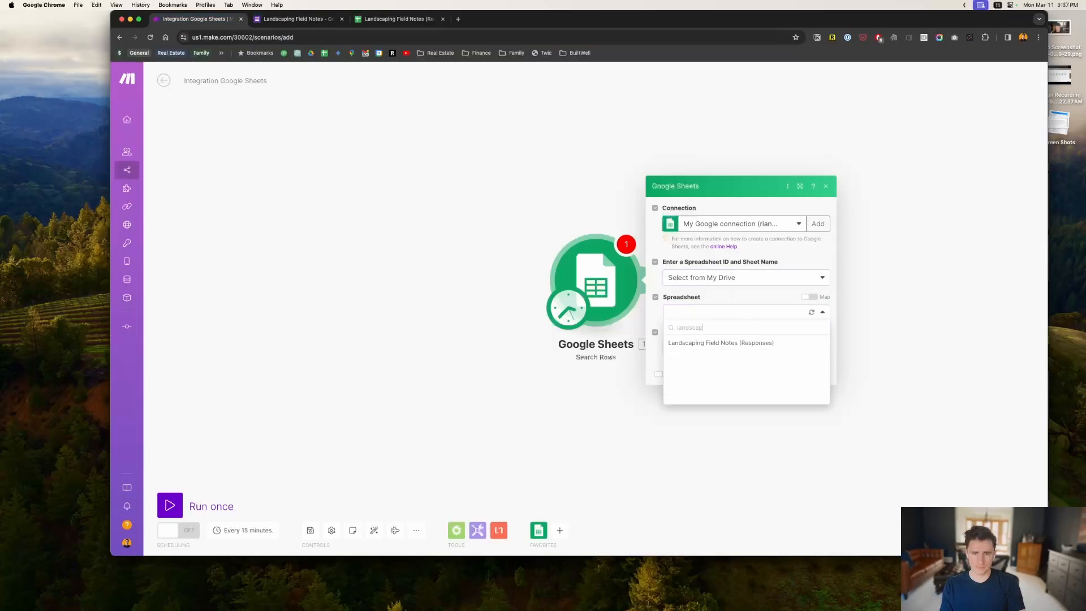
left_click(748, 343)
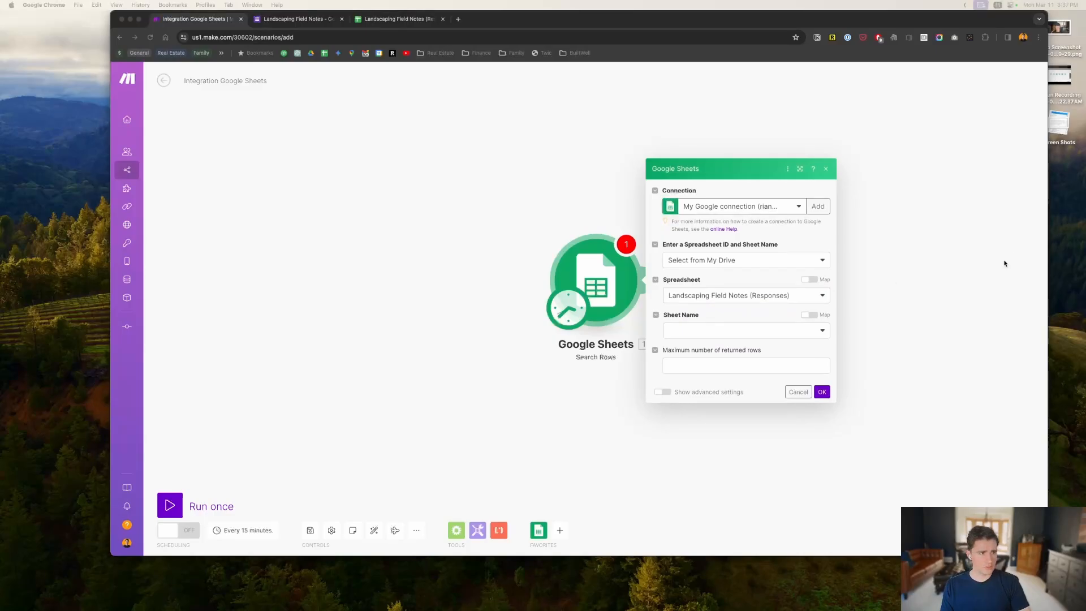
Set the Search Rows module's sheet name to Form Responses 1, review its remaining options and save the module settings.
left_click(730, 331)
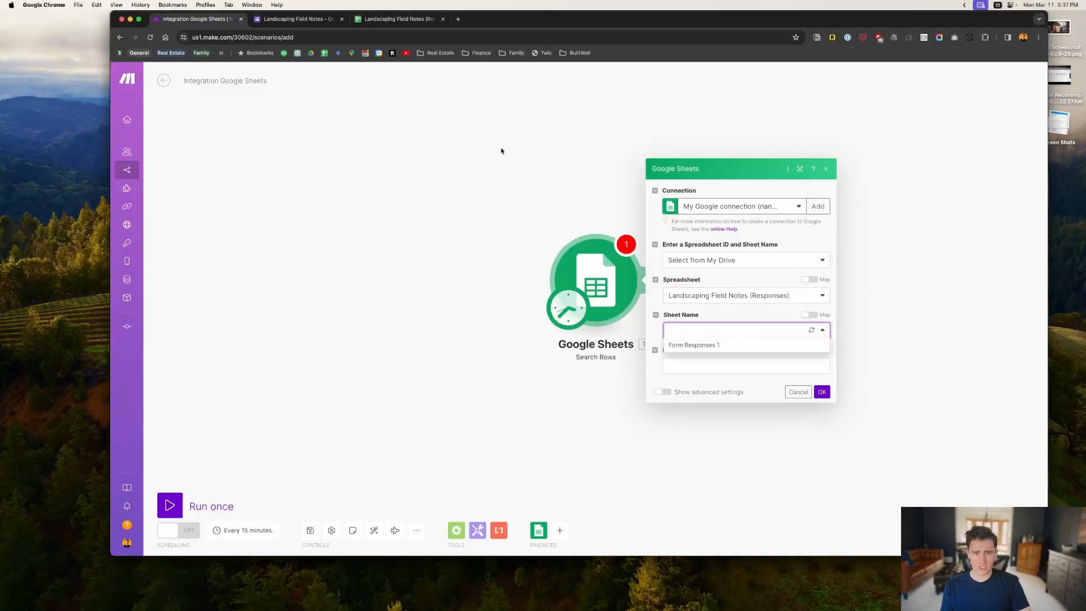
left_click(710, 345)
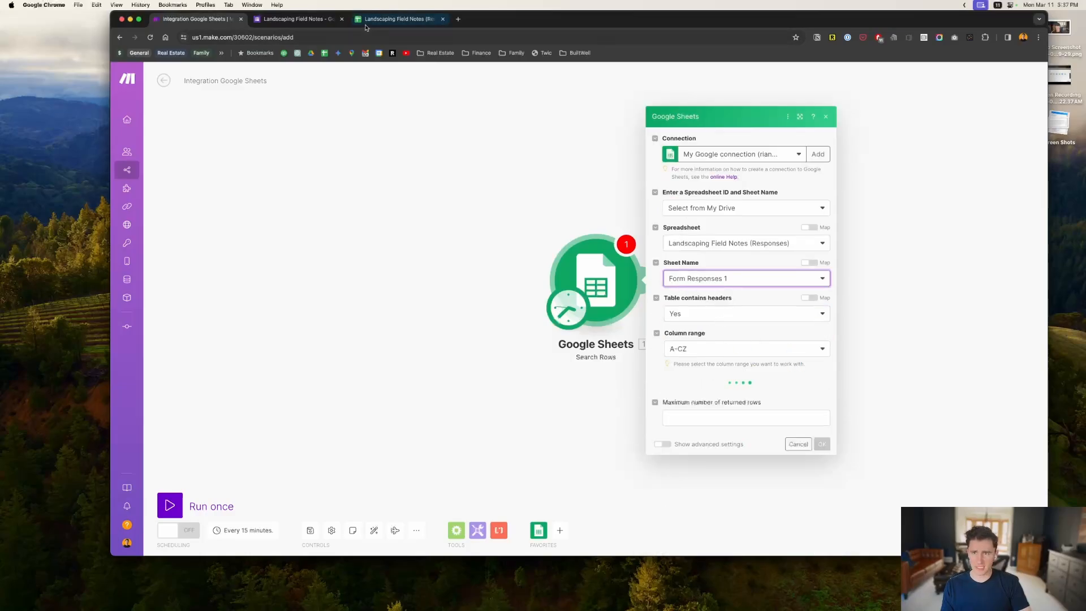
left_click(396, 19)
left_click(196, 19)
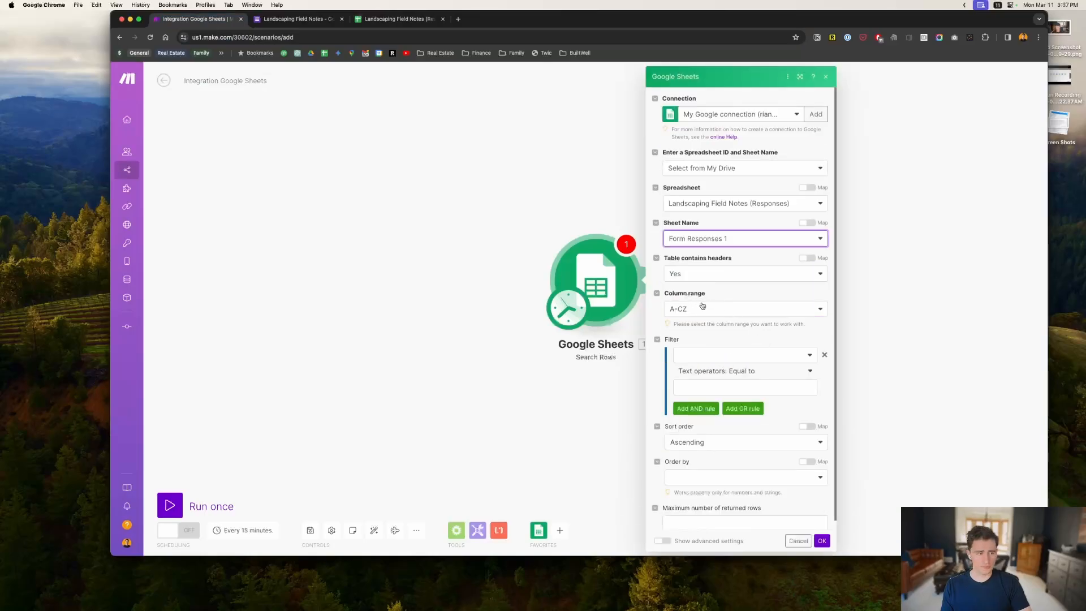
scroll(699, 304, "down", 1)
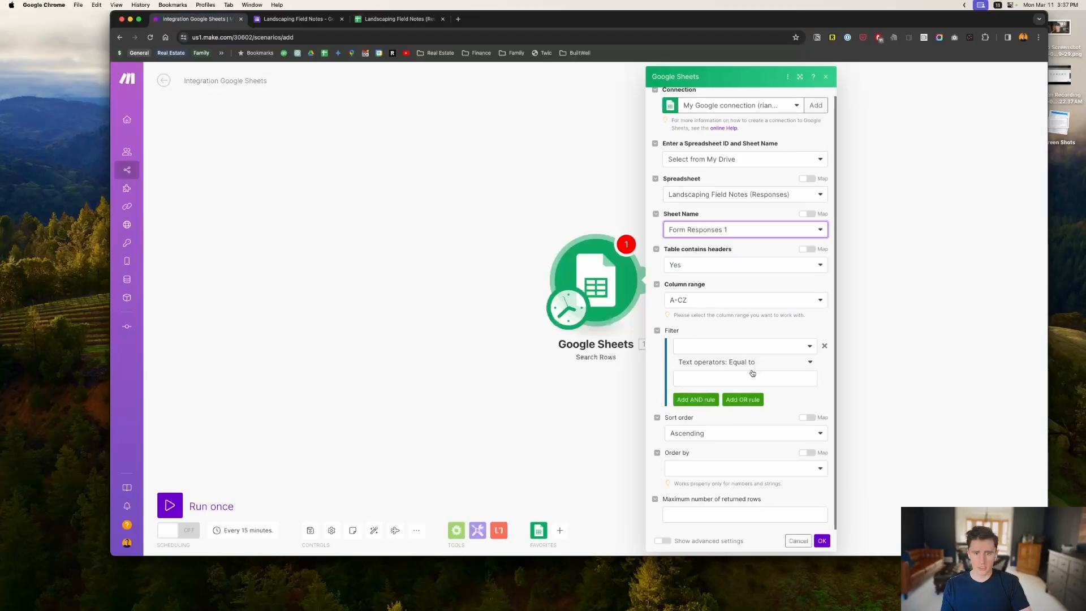
left_click(822, 541)
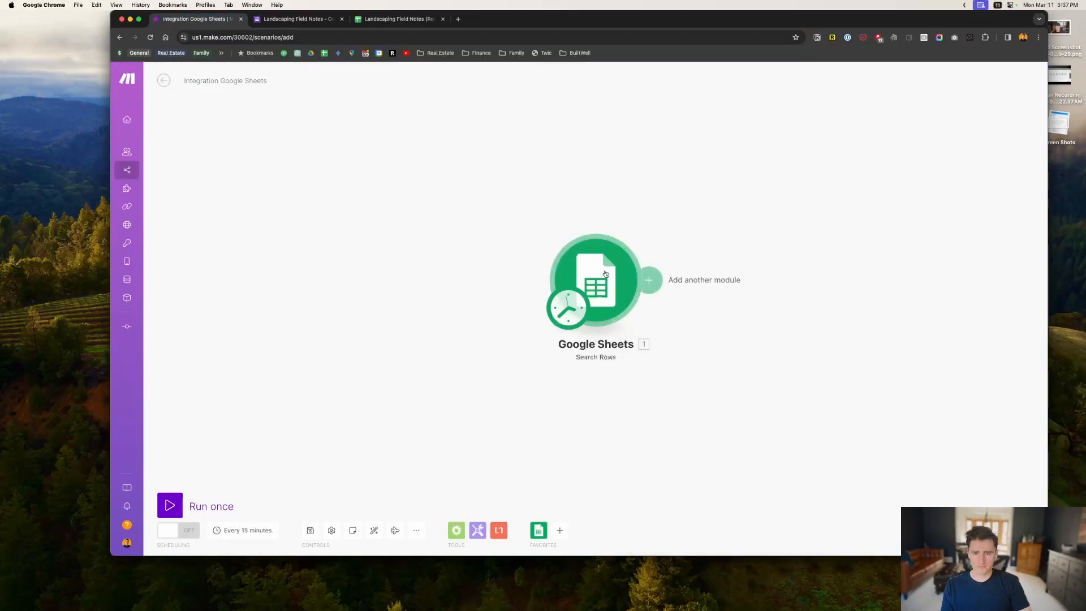
Run the scenario once and compare the Search Rows output bundle with the rows in the responses spreadsheet.
left_click(170, 506)
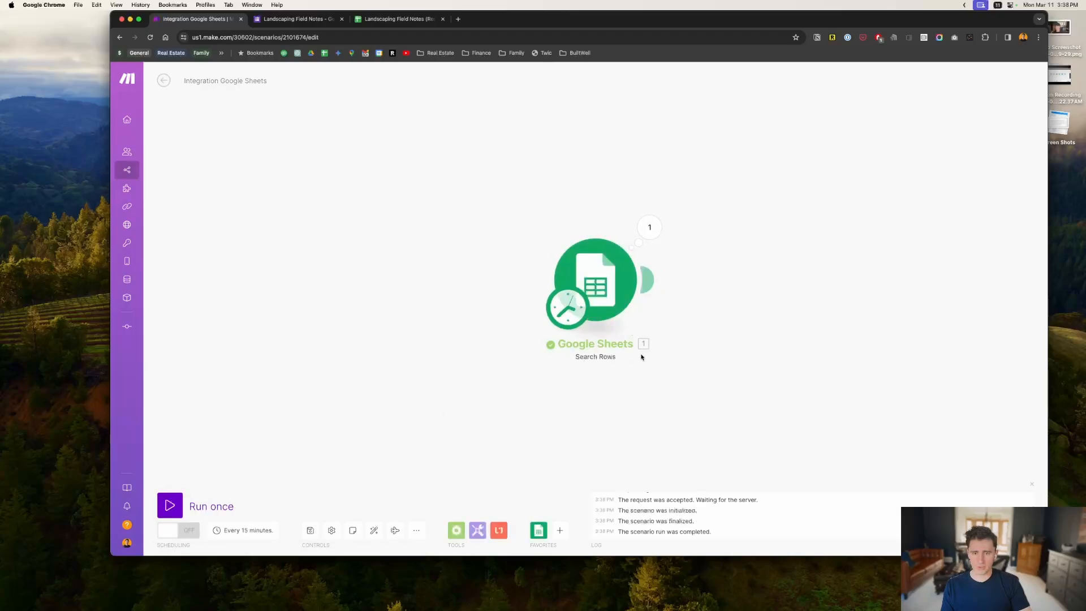
left_click(649, 226)
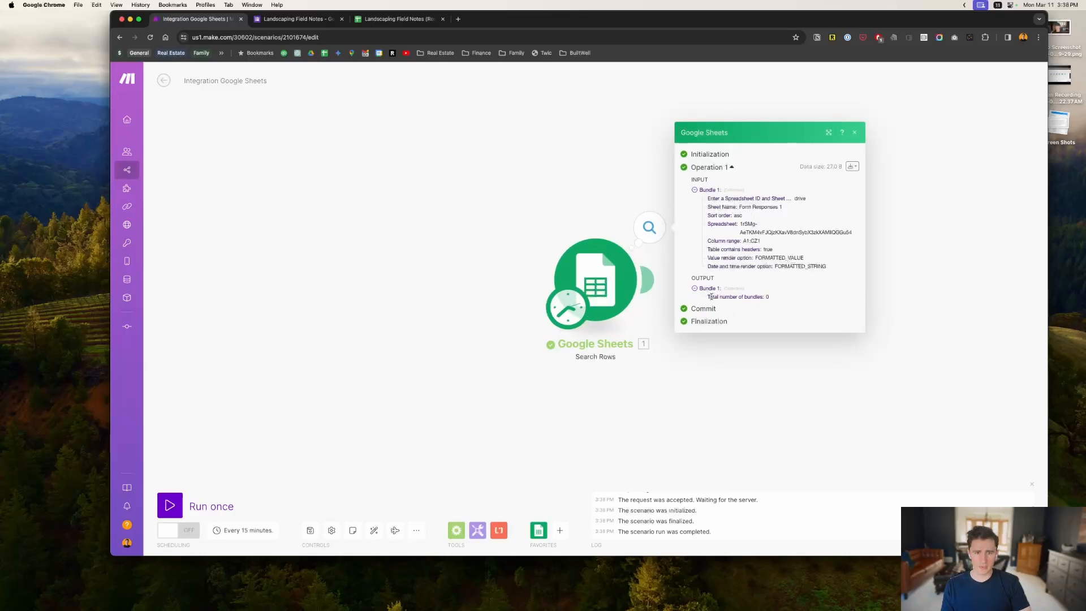
left_click_drag(711, 297, 770, 296)
left_click(770, 296)
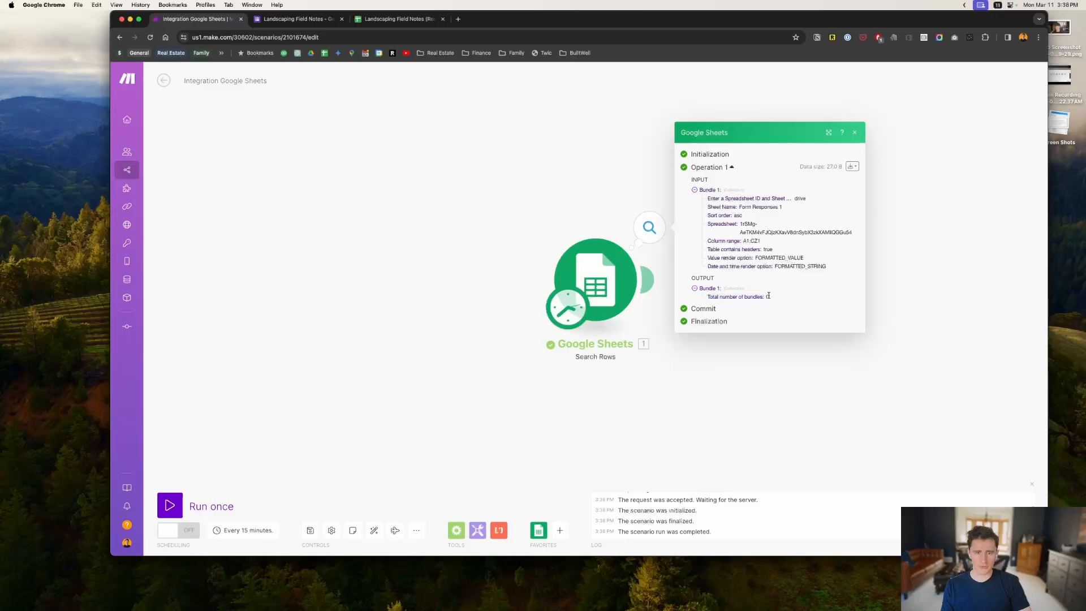
left_click(384, 23)
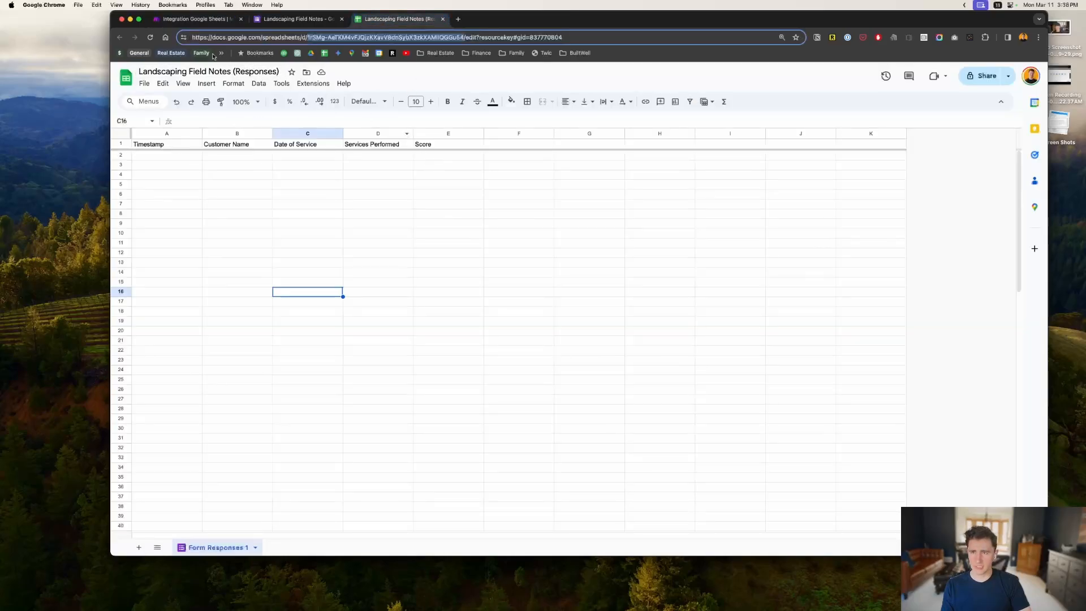
Copy the shortened share link of the Landscaping Field Notes form.
left_click(298, 20)
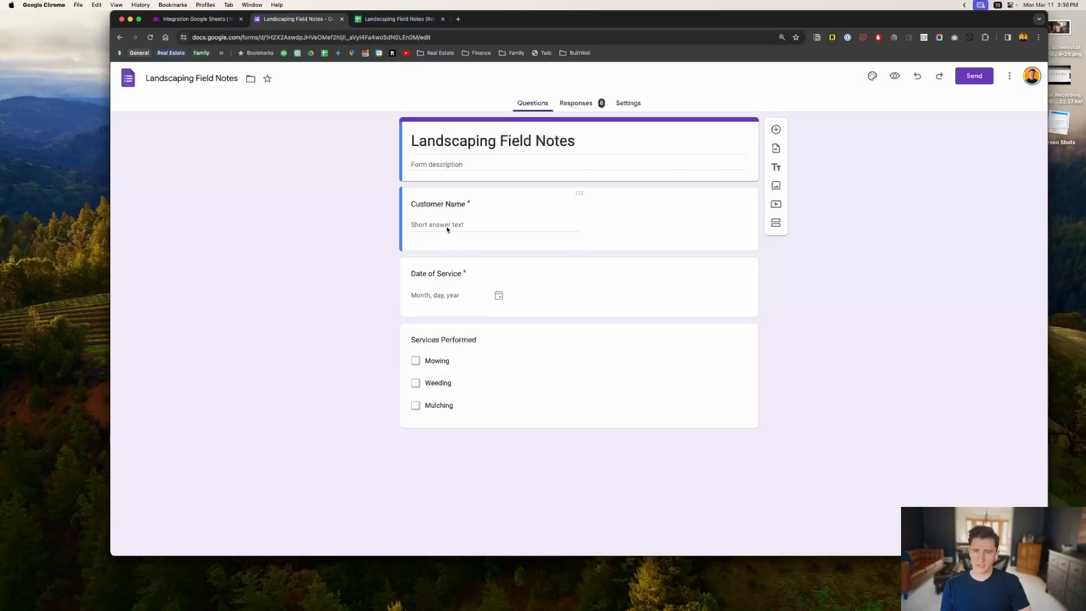
left_click(624, 106)
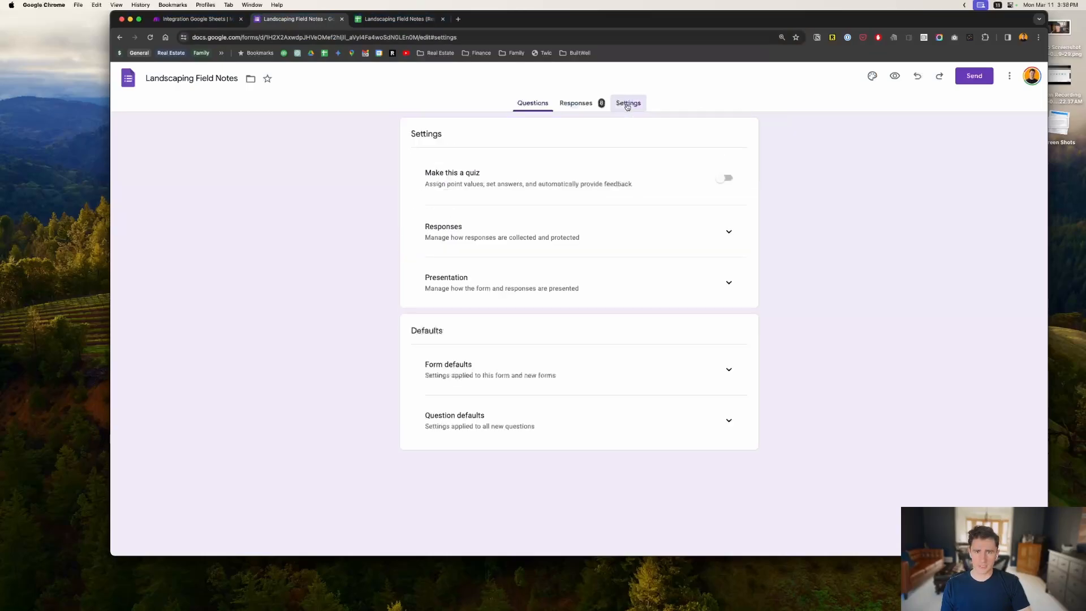
left_click(988, 81)
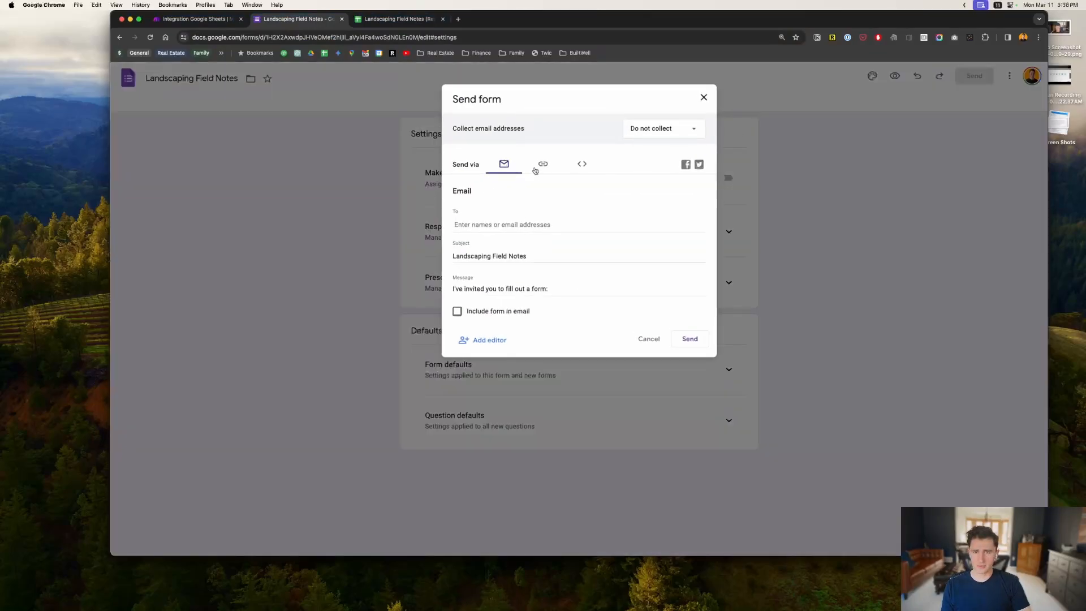
left_click(537, 167)
left_click(480, 223)
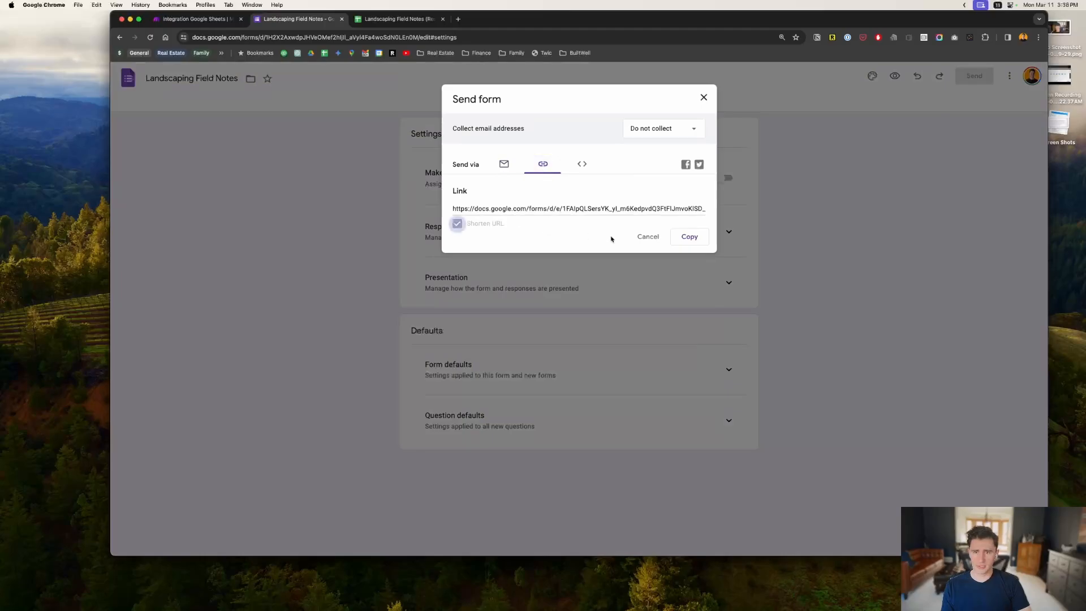
left_click(687, 240)
Open the copied form link in a new browser tab.
left_click(459, 19)
type("https://forms.gle/uo9ppx9z8GvLEgH47")
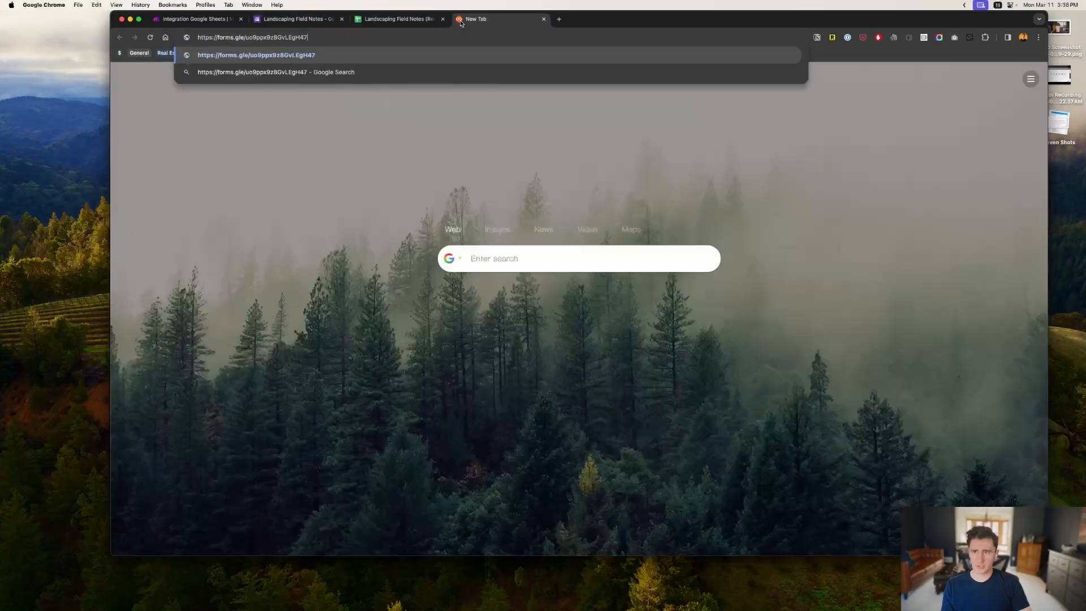
key("Return")
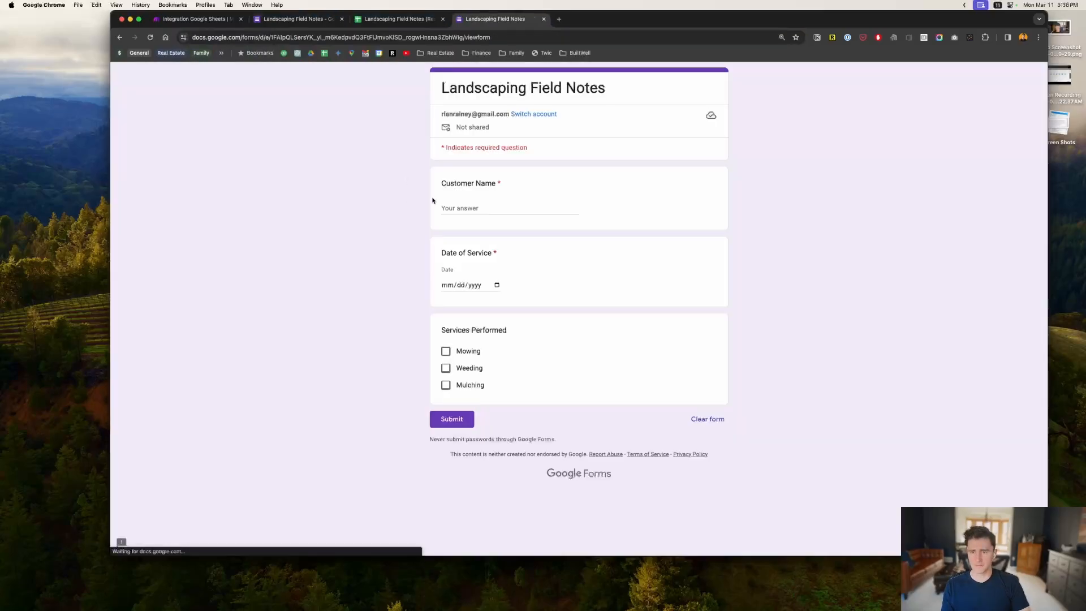
Submit a form response with customer name Exxon, service date 03/11/2024 and Mowing performed, and check its row in the responses spreadsheet.
left_click(509, 208)
type("Exxon")
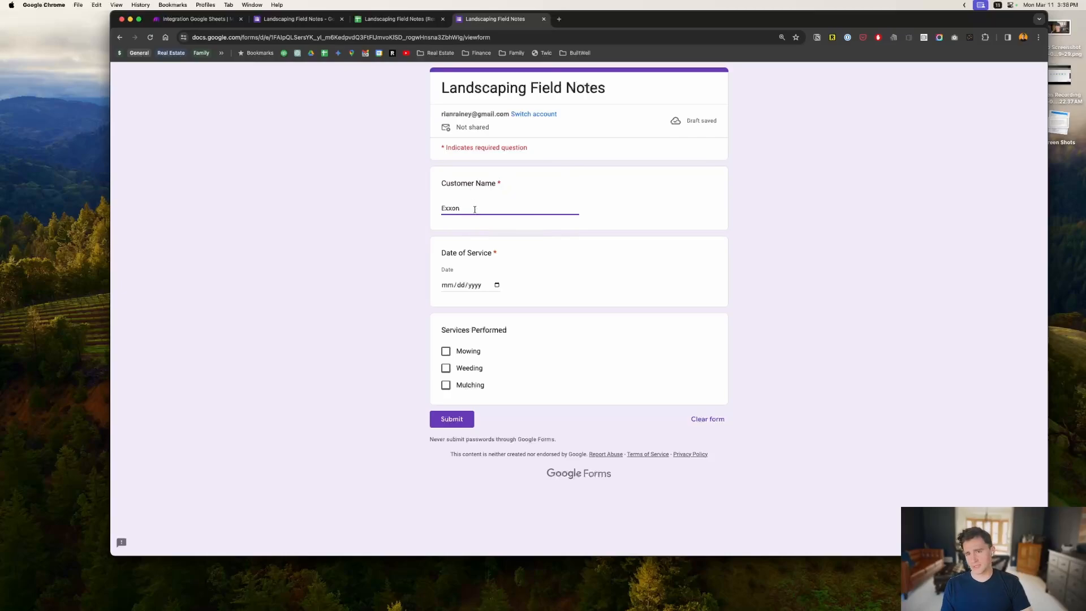
left_click(497, 285)
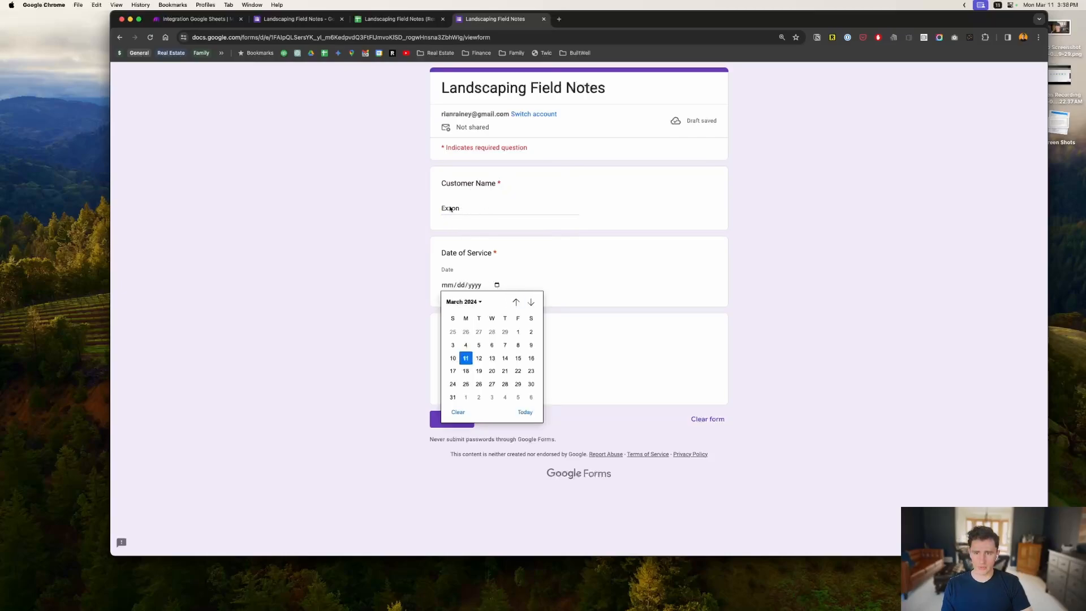
left_click(466, 359)
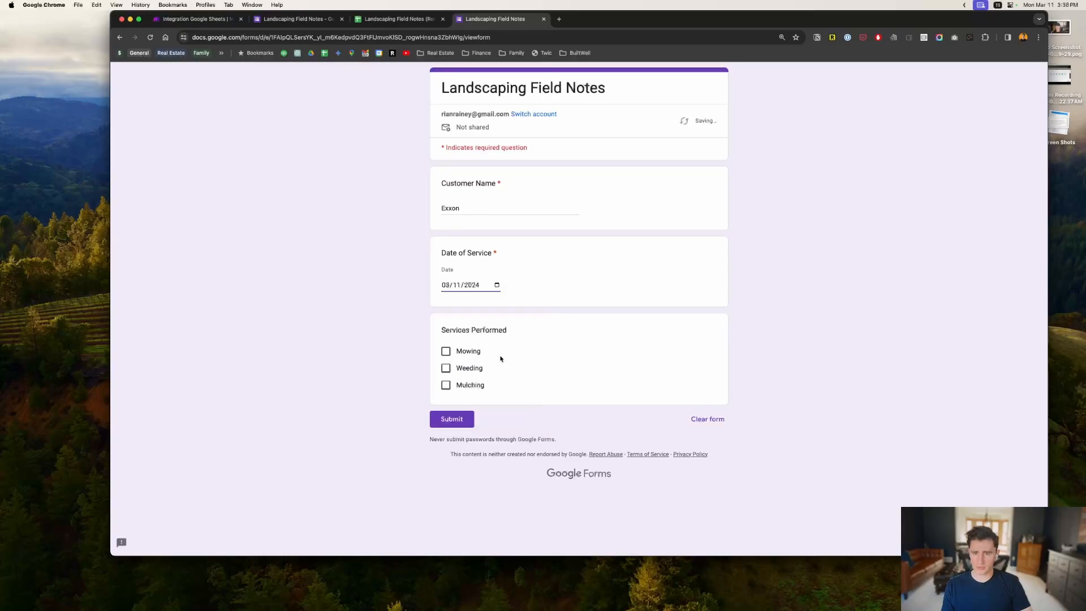
left_click(455, 352)
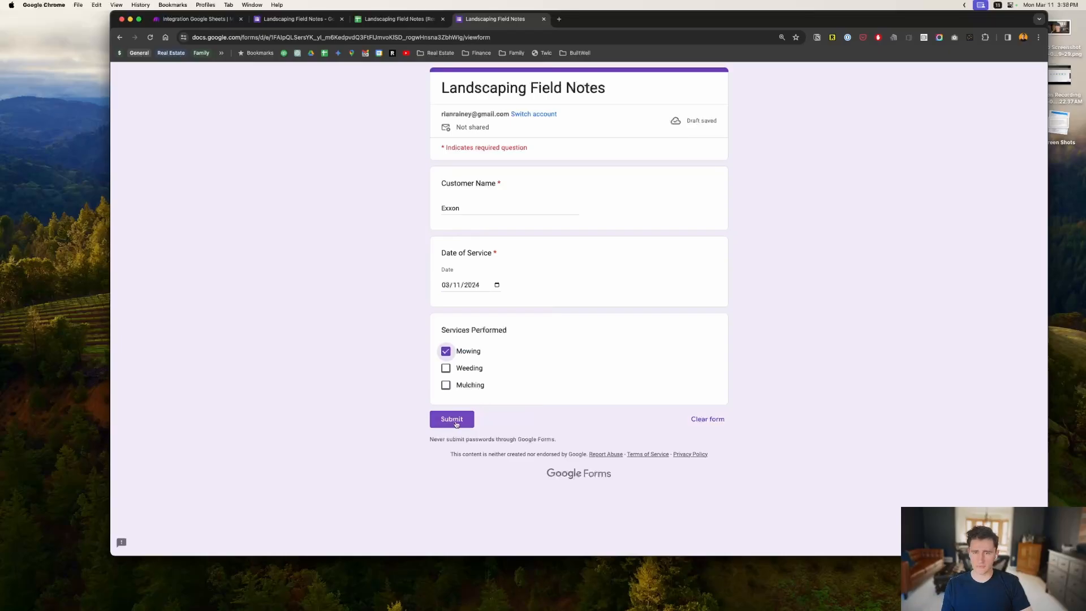
left_click(452, 419)
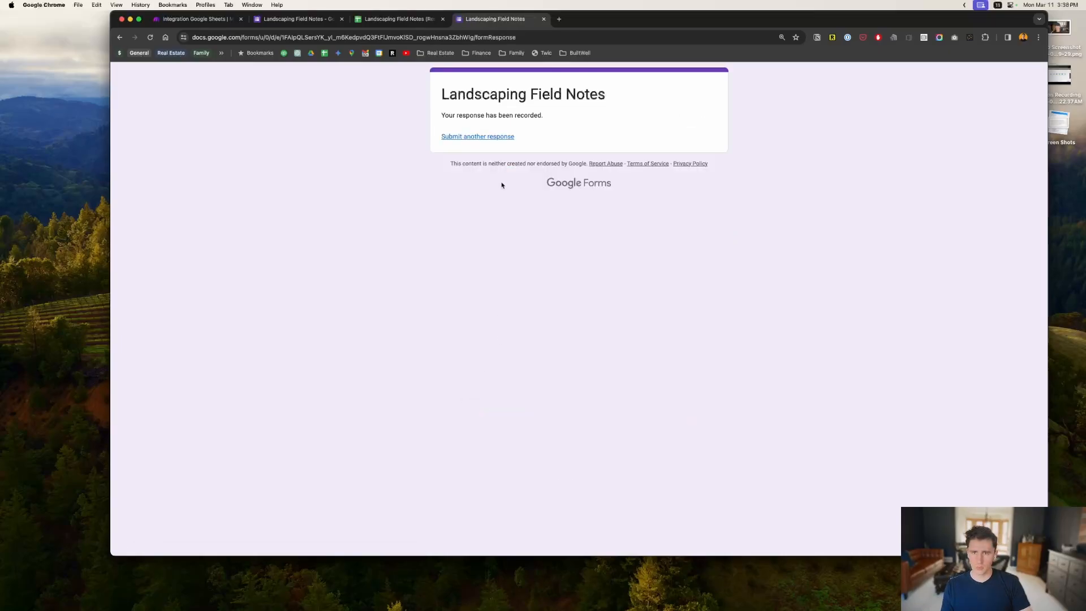
left_click(396, 19)
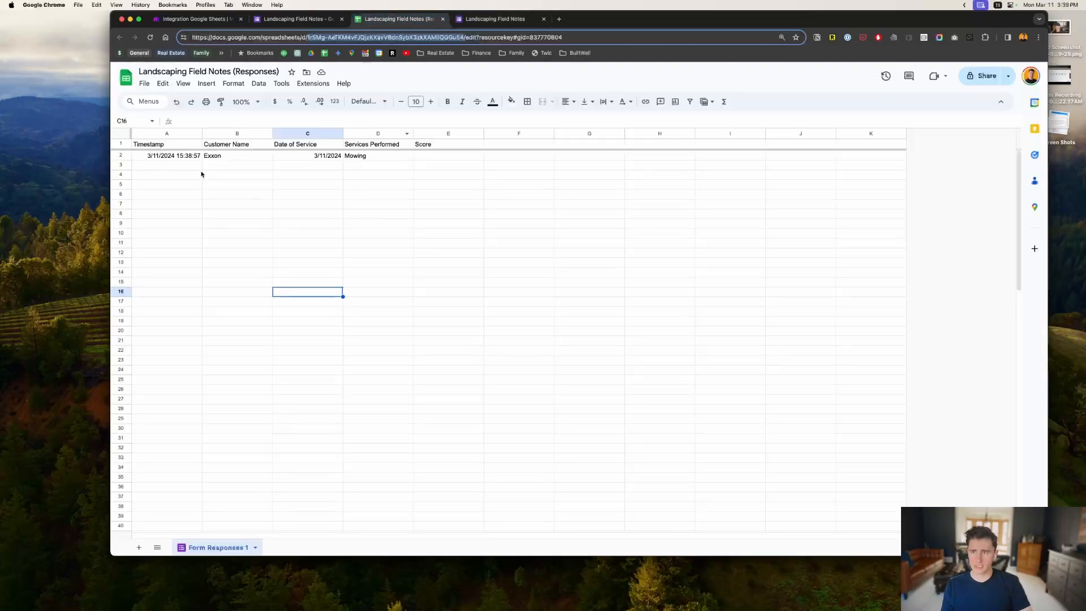
left_click_drag(183, 158, 351, 158)
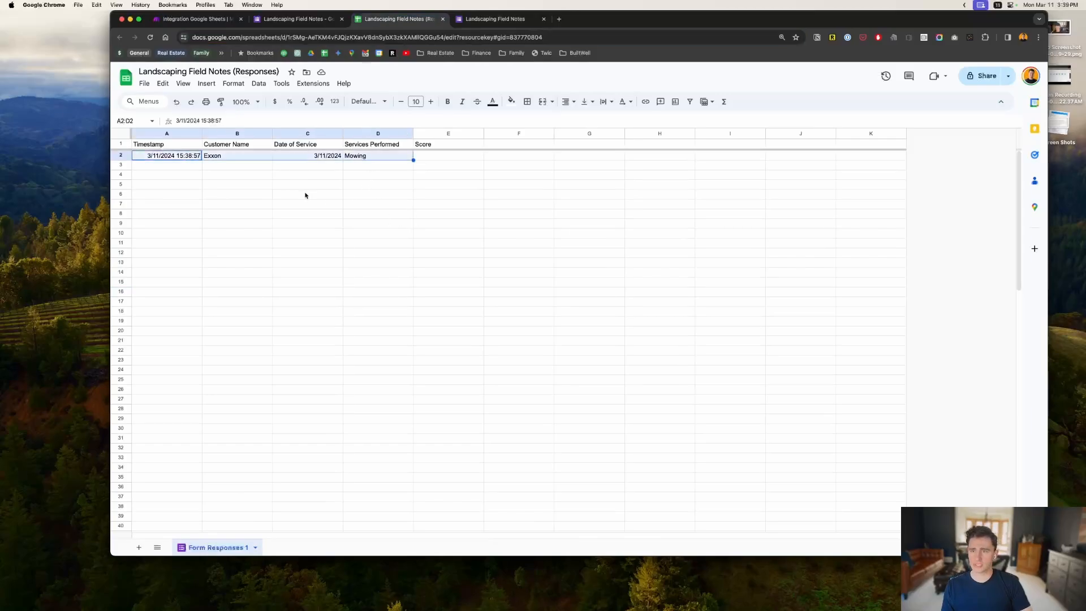
Rerun the Make scenario once and examine the form response fields in the Search Rows output bundle.
left_click(193, 19)
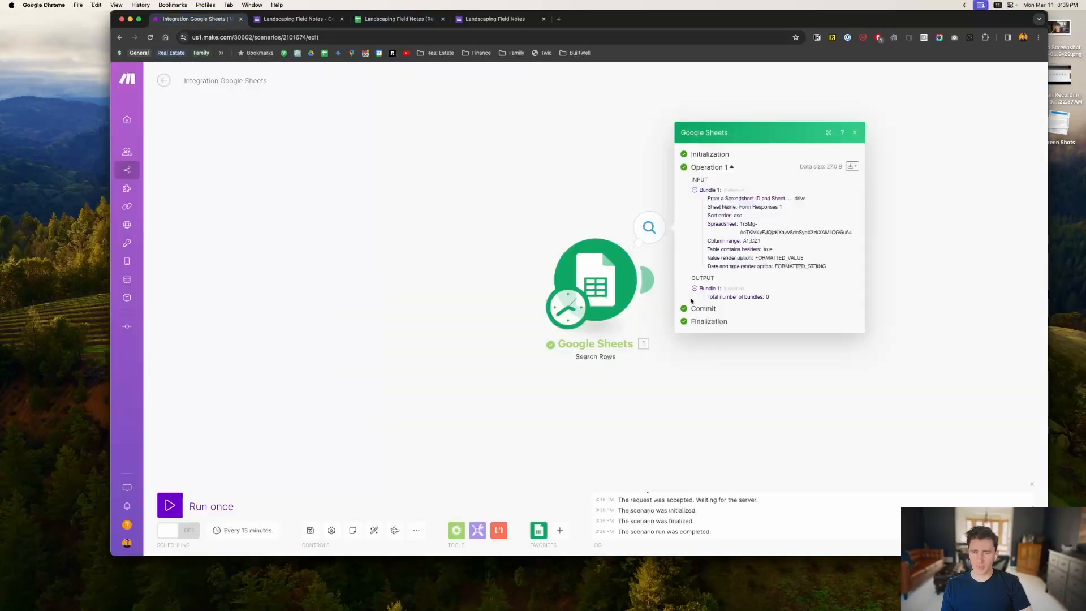
left_click(538, 467)
left_click(170, 505)
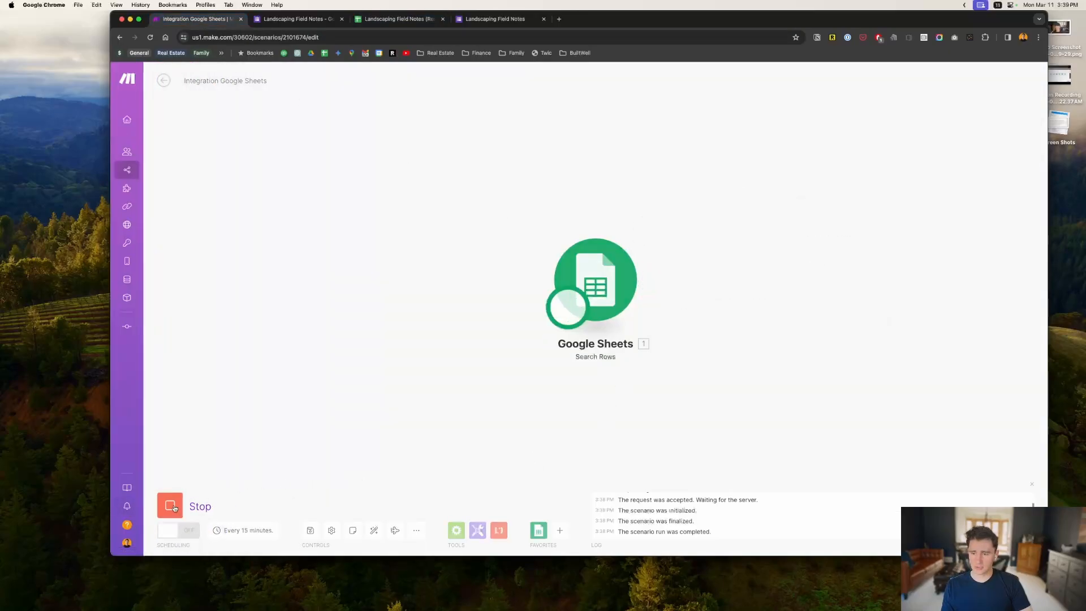
left_click(655, 231)
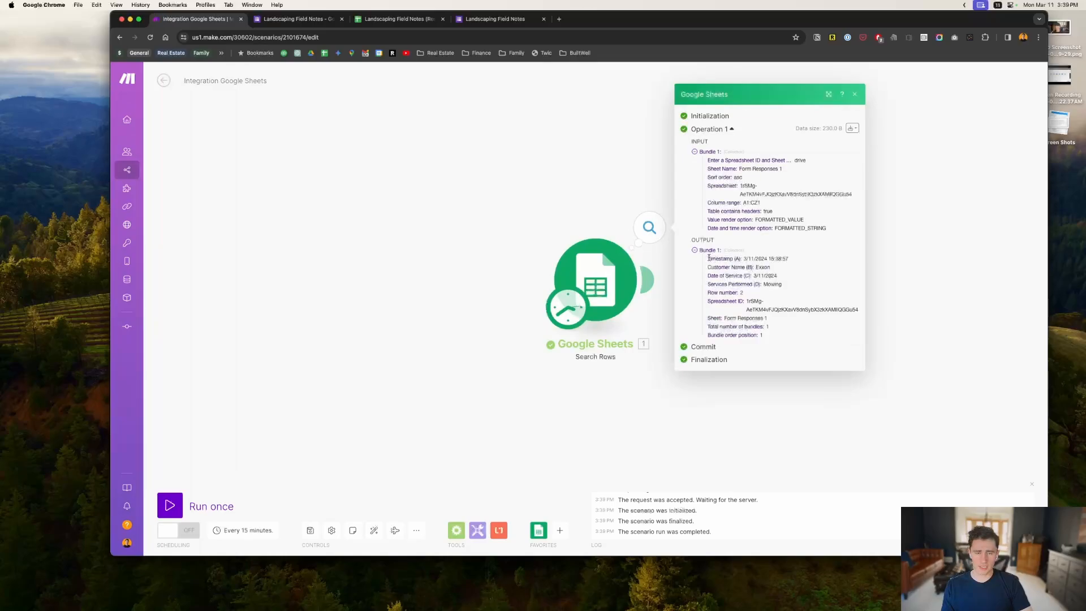
left_click_drag(724, 264, 786, 287)
left_click(462, 192)
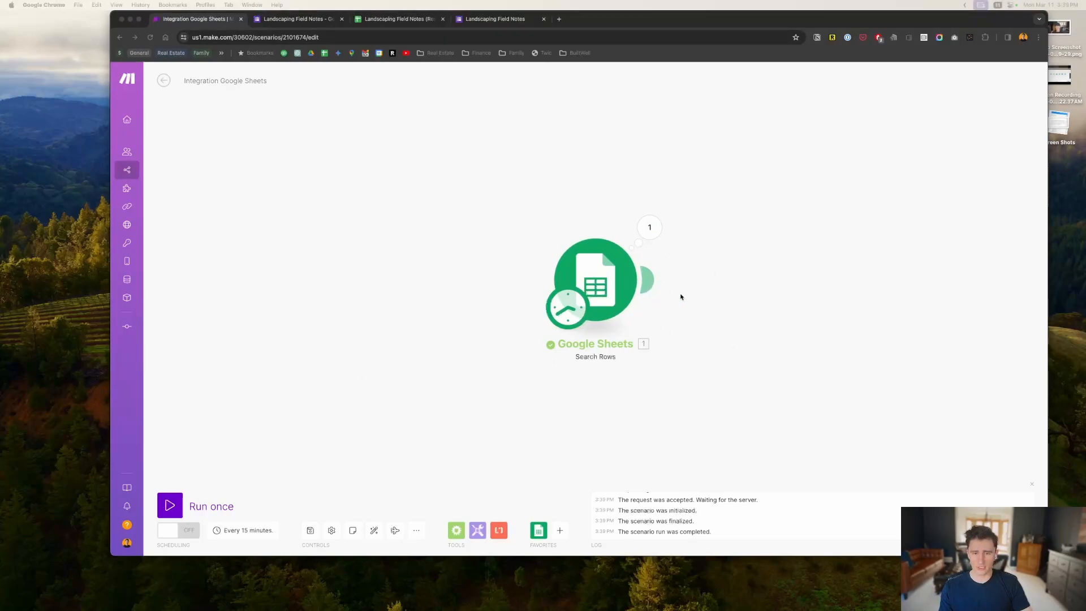
Add a Flow Control Iterator module and connect it after the Google Sheets Search Rows module.
left_click(649, 280)
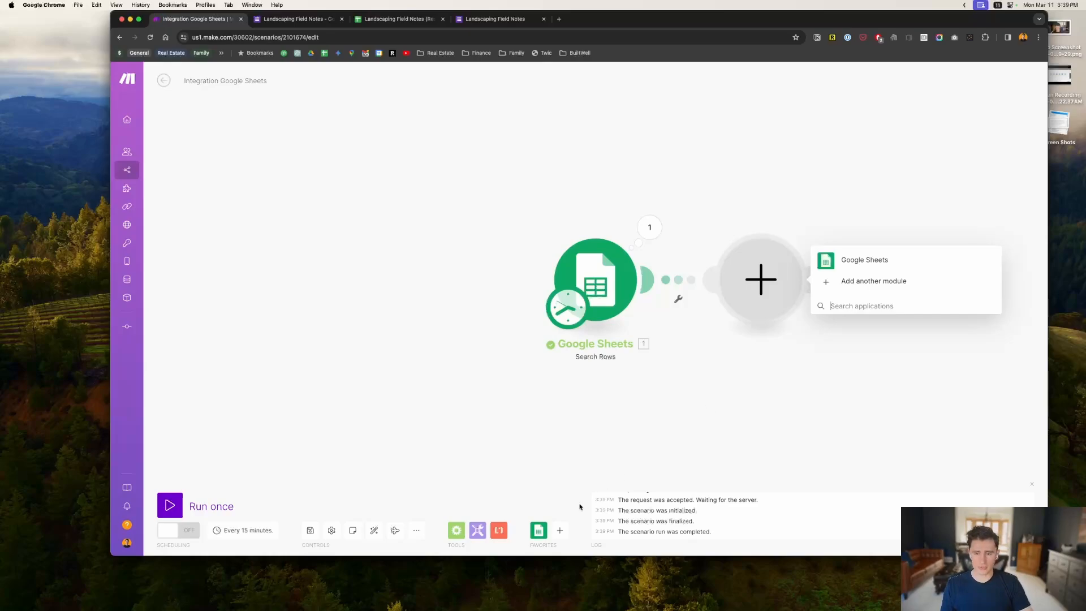
left_click(458, 483)
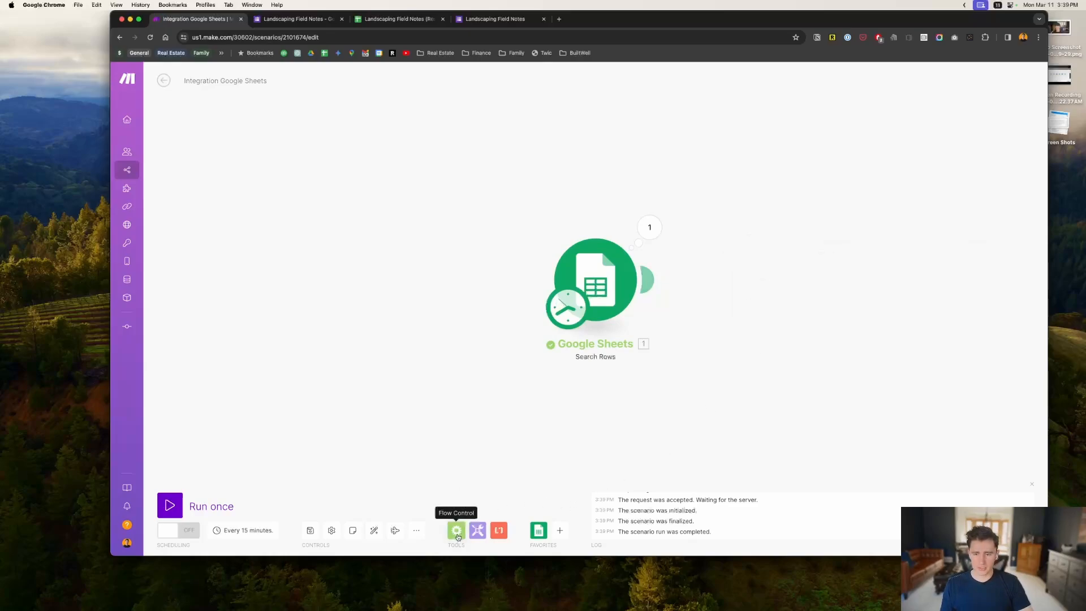
left_click(457, 532)
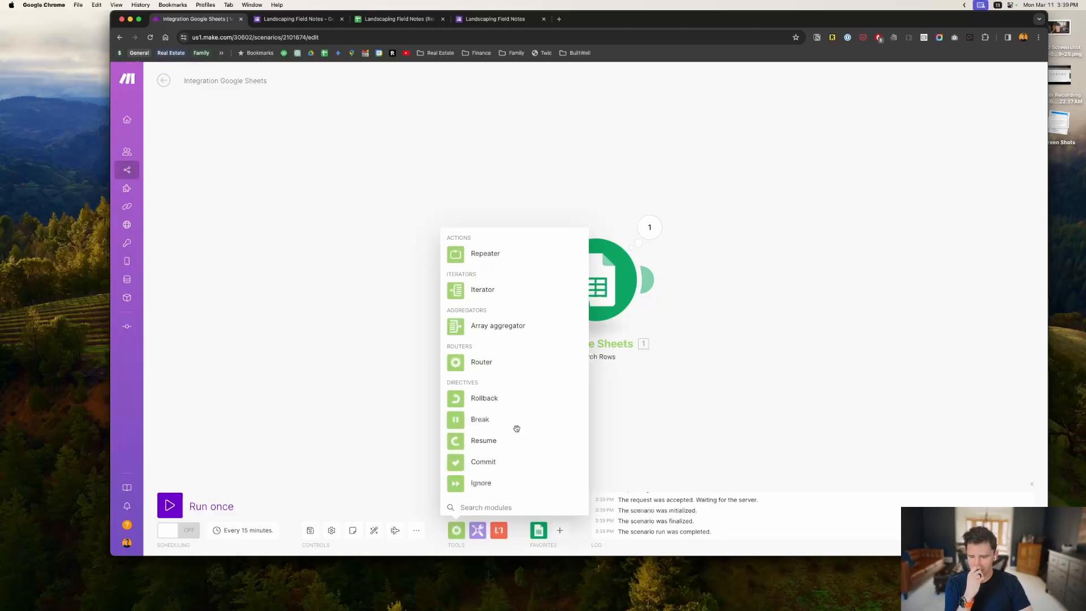
left_click(478, 292)
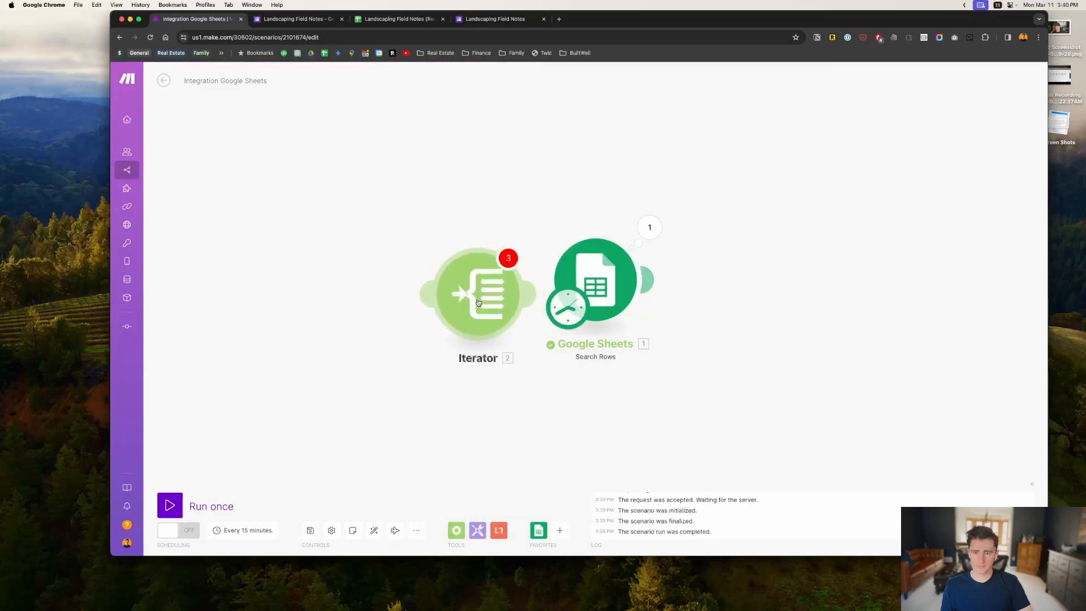
left_click_drag(479, 301, 770, 295)
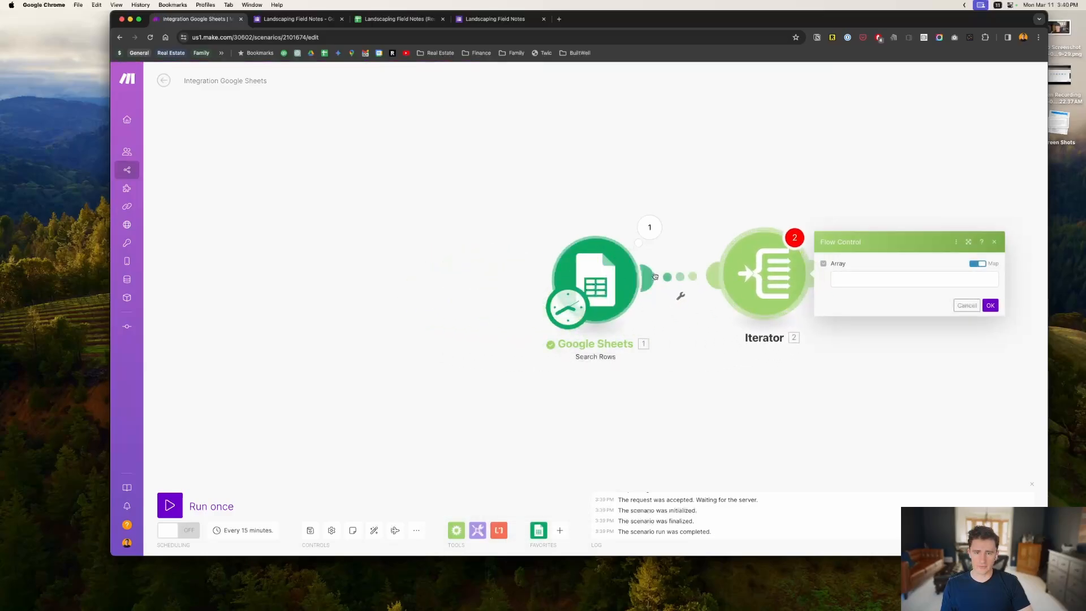
Map the Iterator's array to Customer Name (B) from the Search Rows module and save the module.
left_click(866, 279)
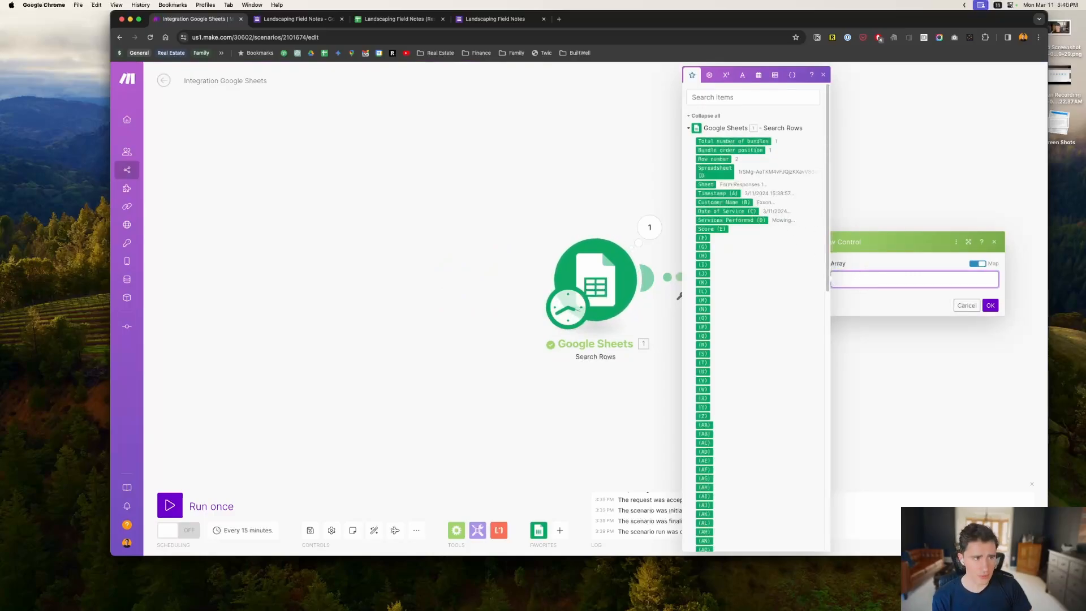
key("super+Tab")
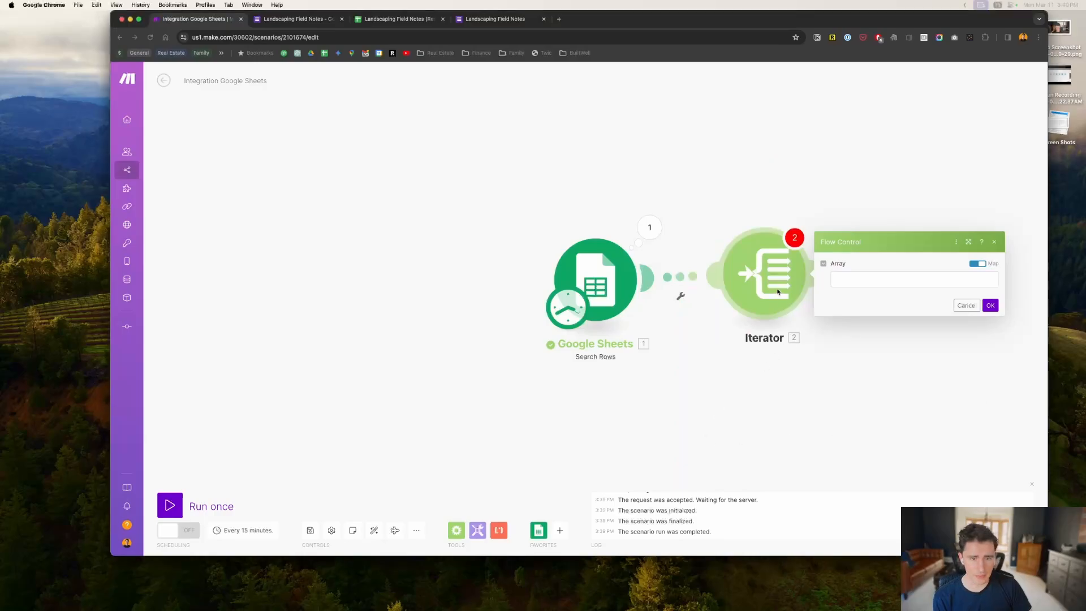
left_click(861, 279)
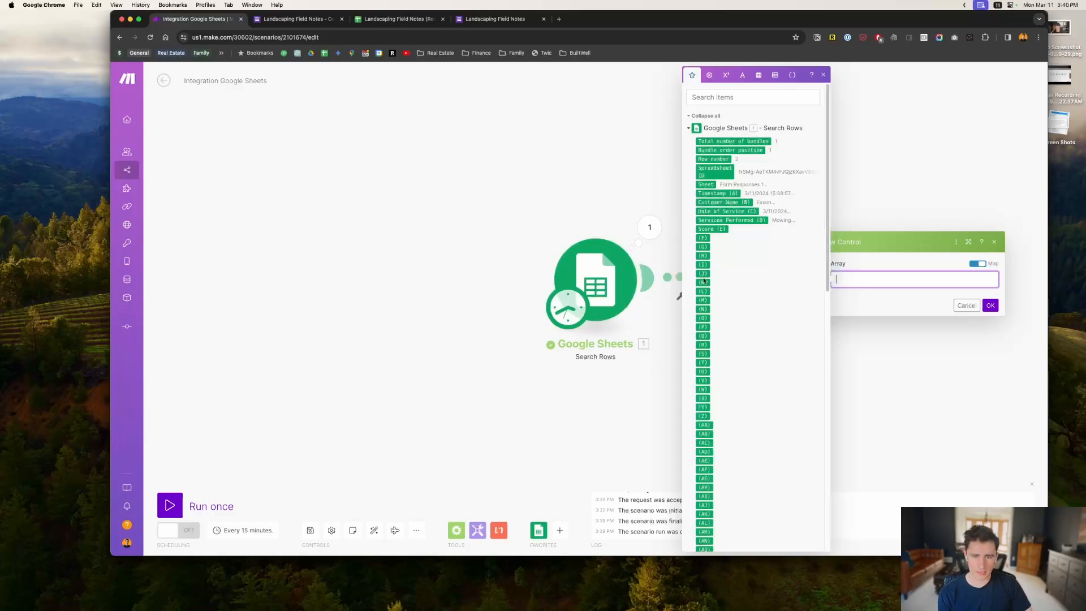
left_click(728, 202)
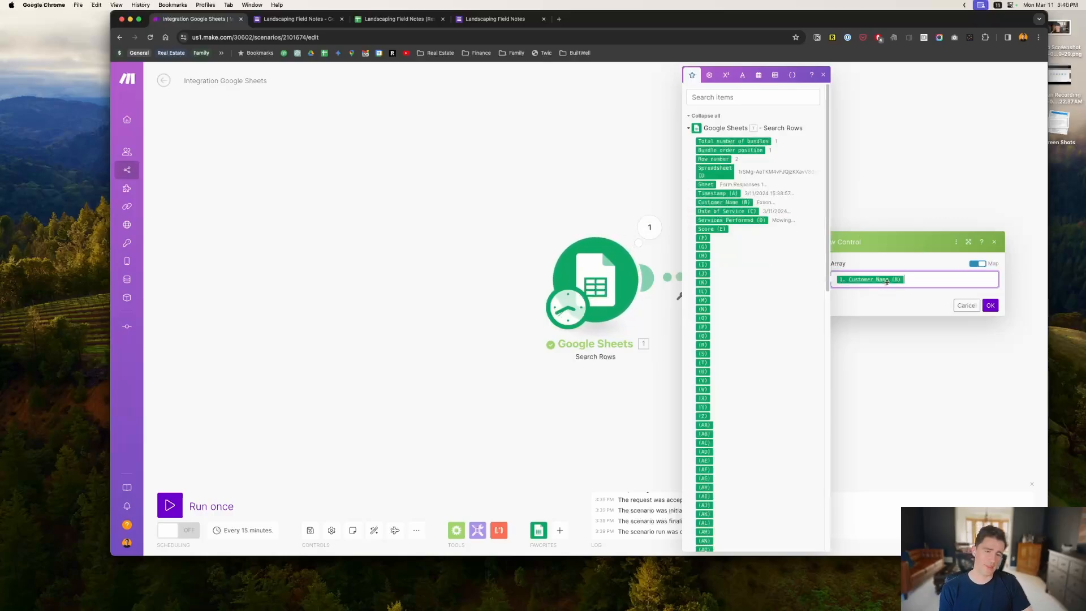
left_click(990, 306)
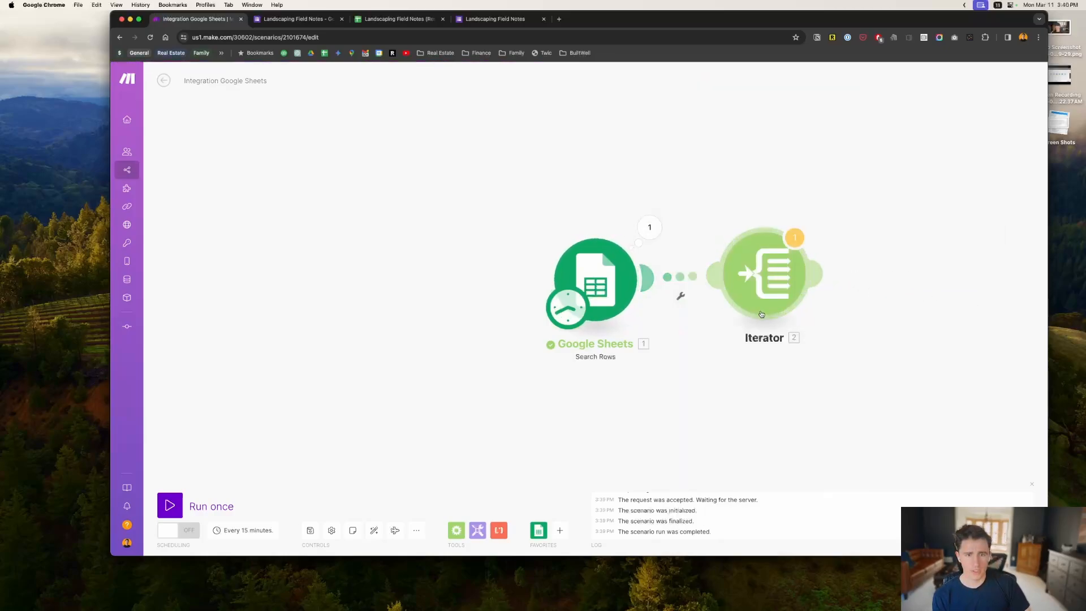
Read the warning message on the Iterator module and close it.
left_click(795, 240)
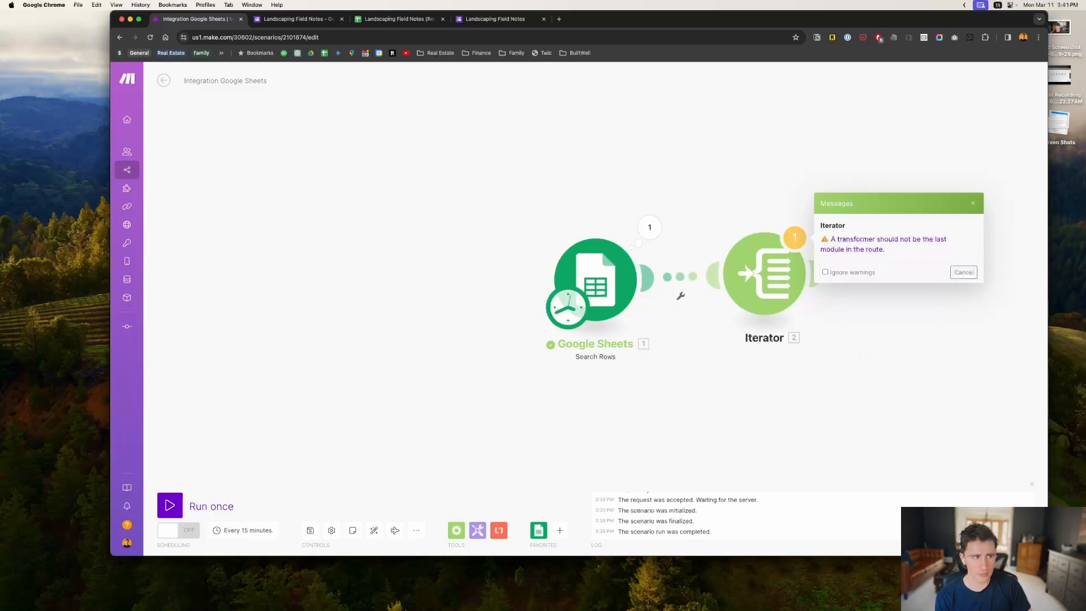
left_click(897, 364)
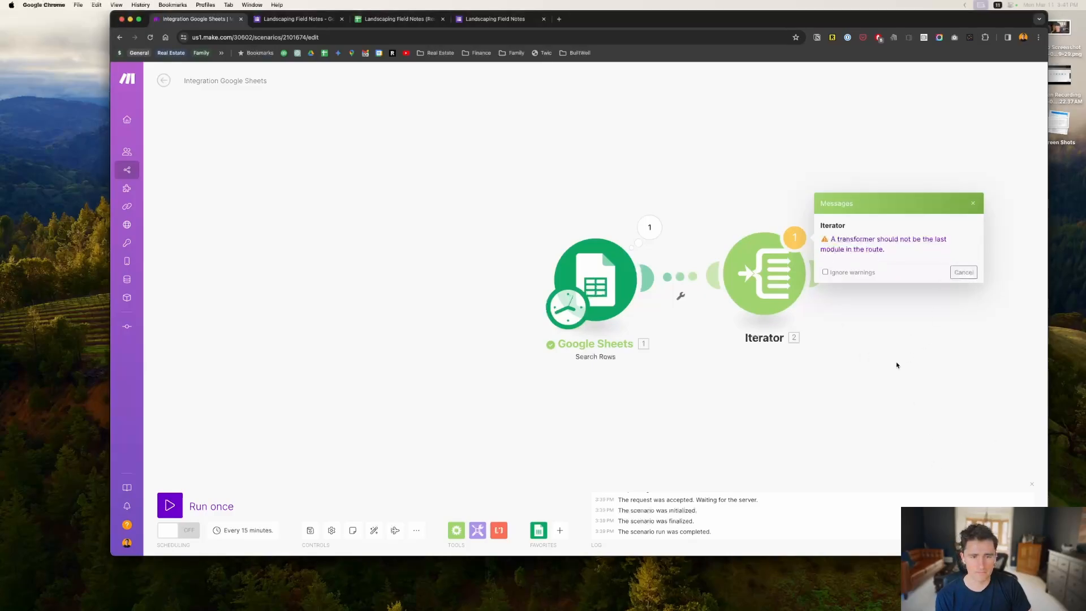
left_click(963, 272)
Add a QuickBooks Search for Customers module after the Iterator.
left_click_drag(890, 405, 609, 371)
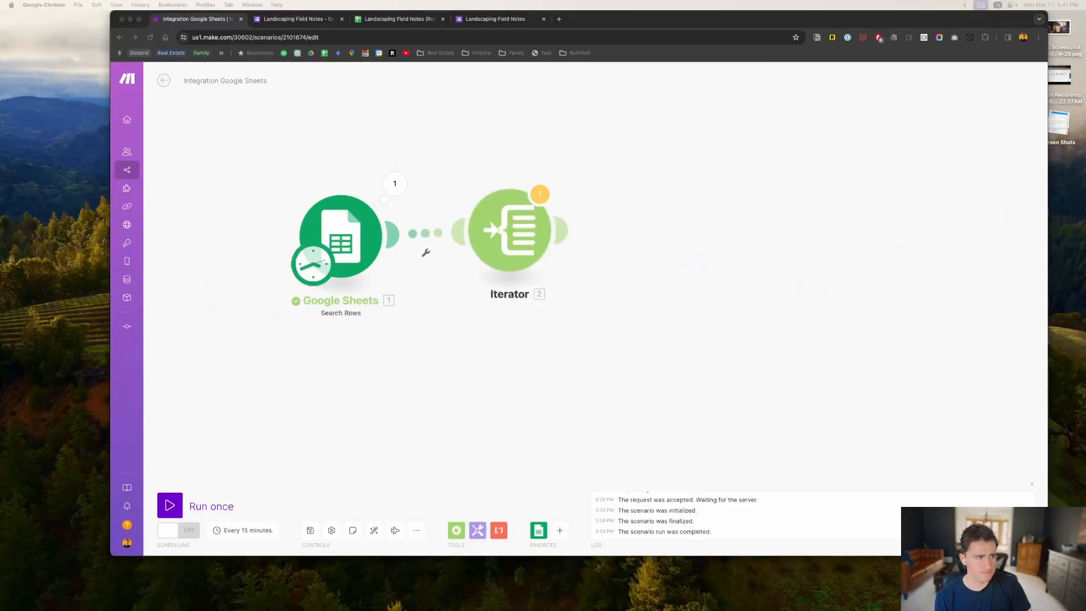
left_click(766, 414)
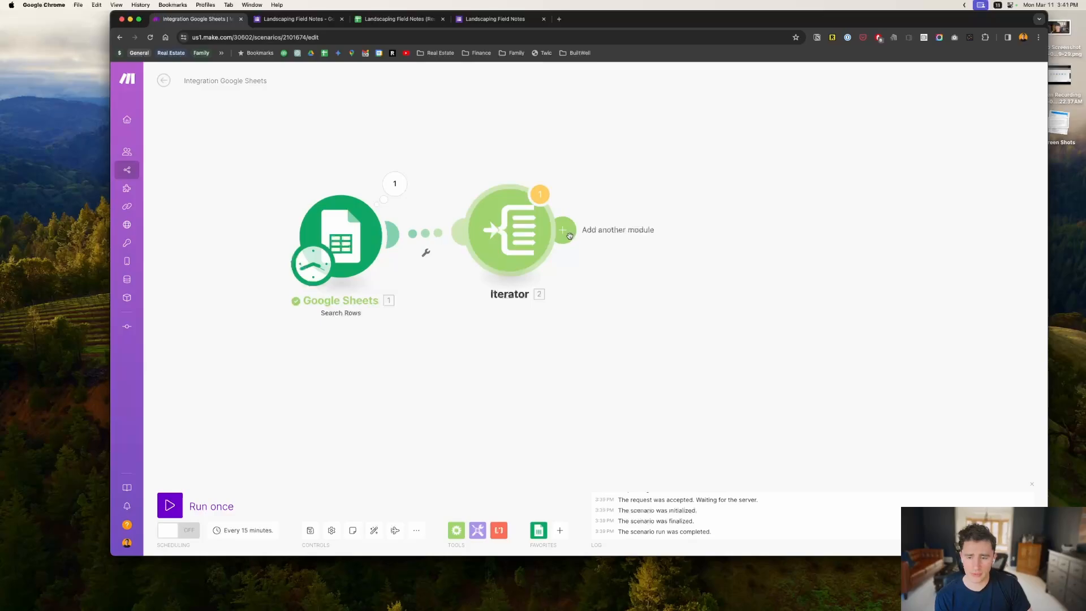
left_click(567, 233)
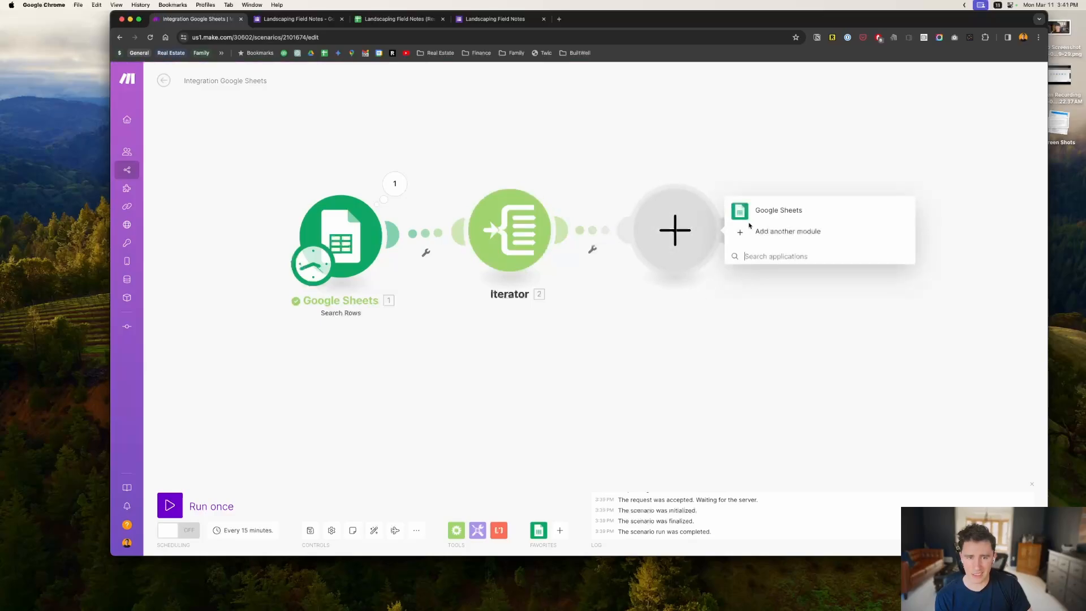
type("quic")
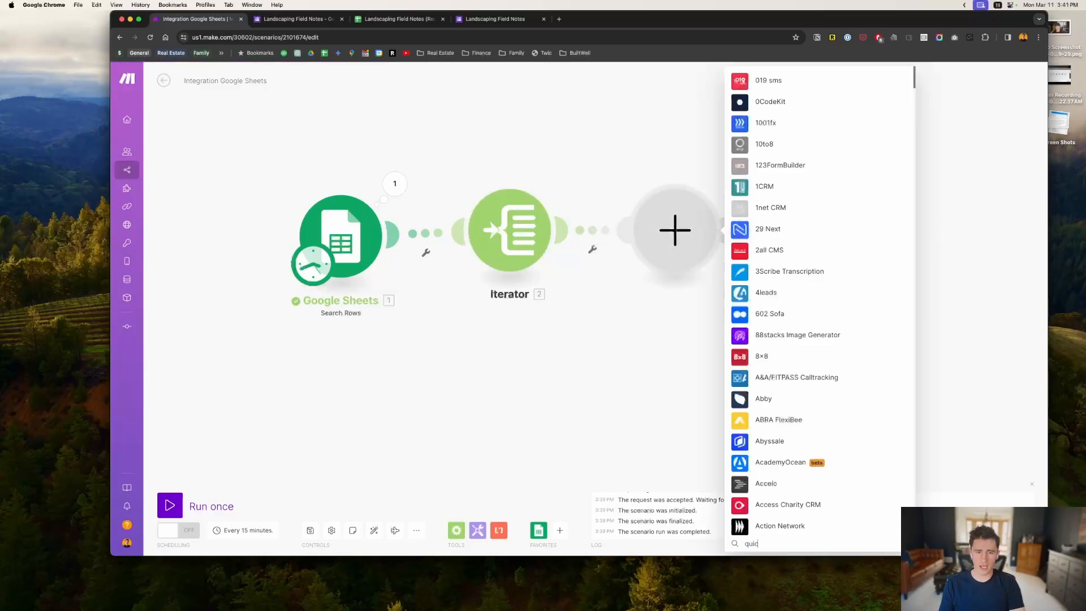
type("kbooks")
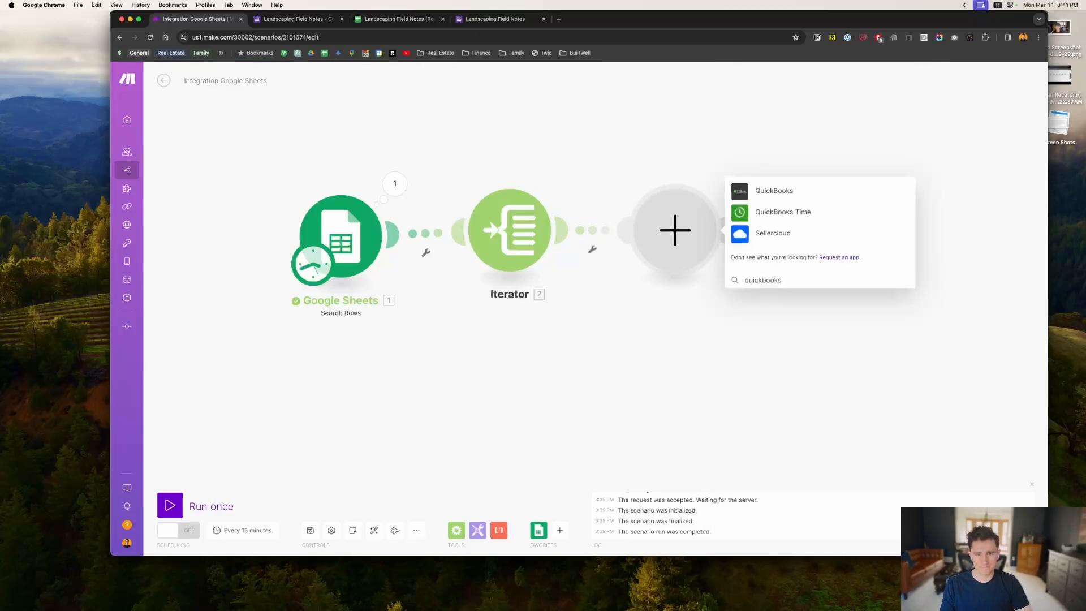
left_click(778, 192)
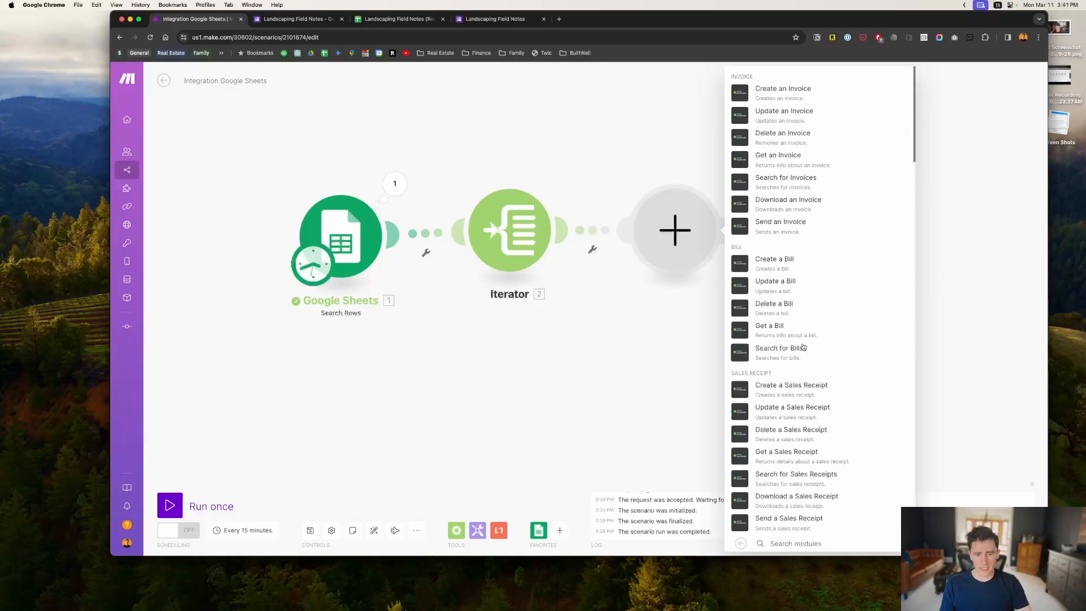
type("search")
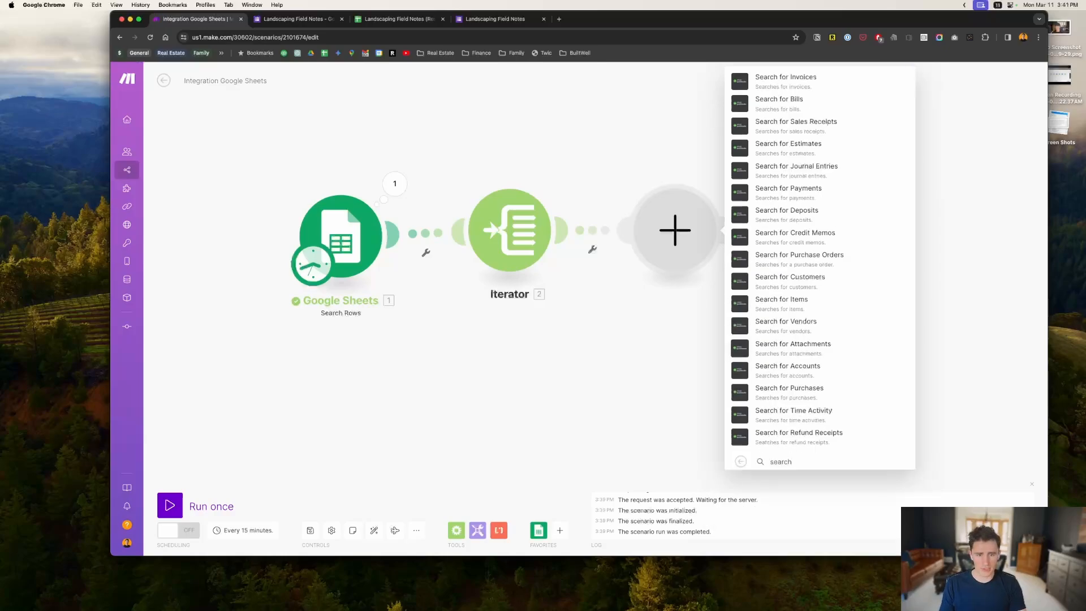
type(" customers")
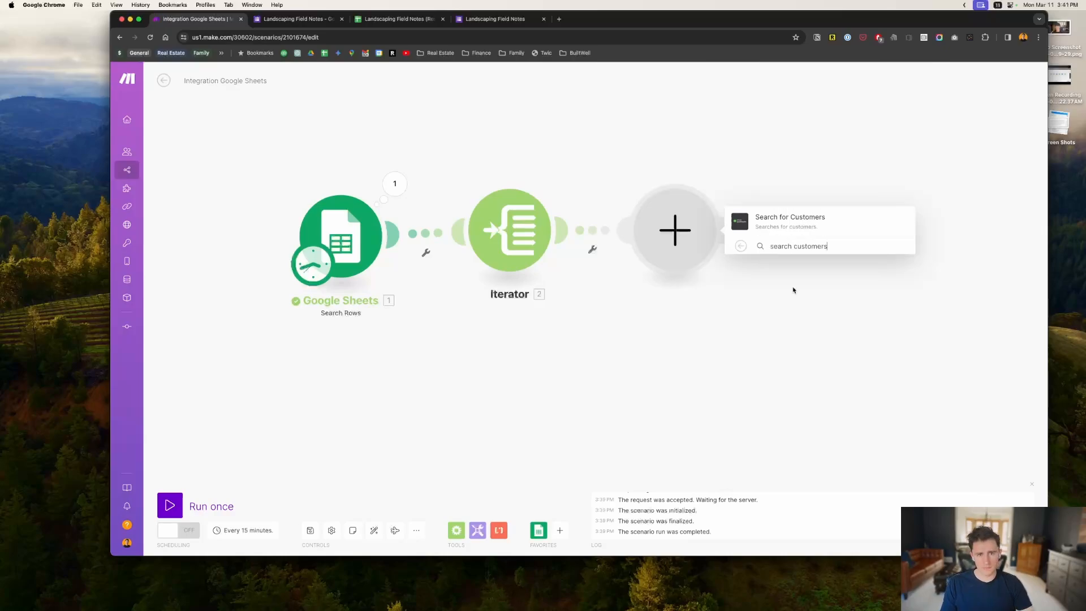
left_click(805, 227)
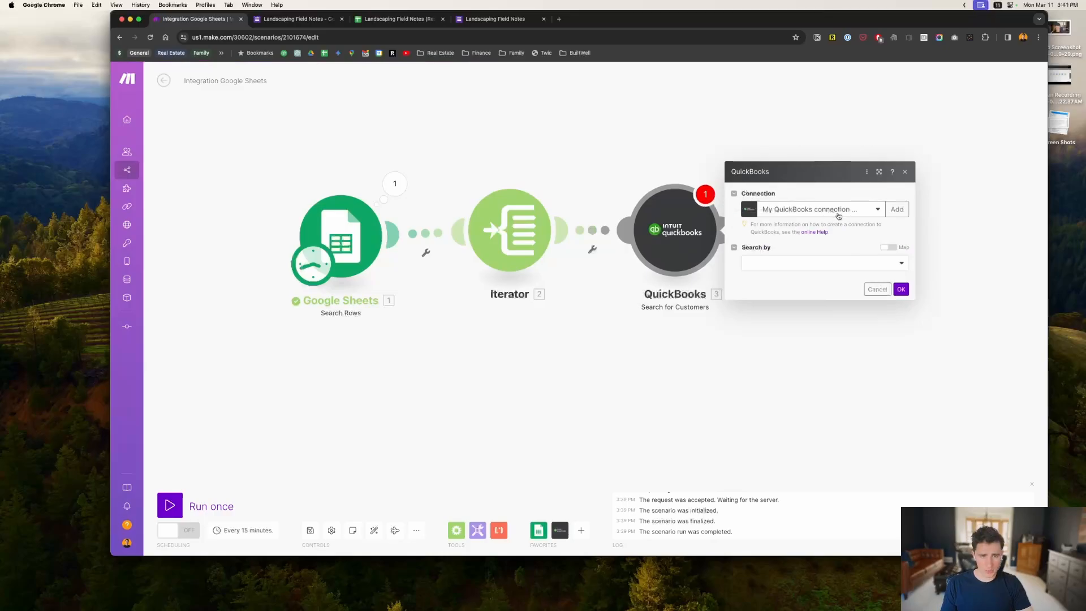
Set the QuickBooks customer search to search by field and filter on Company name.
left_click(847, 264)
left_click(776, 278)
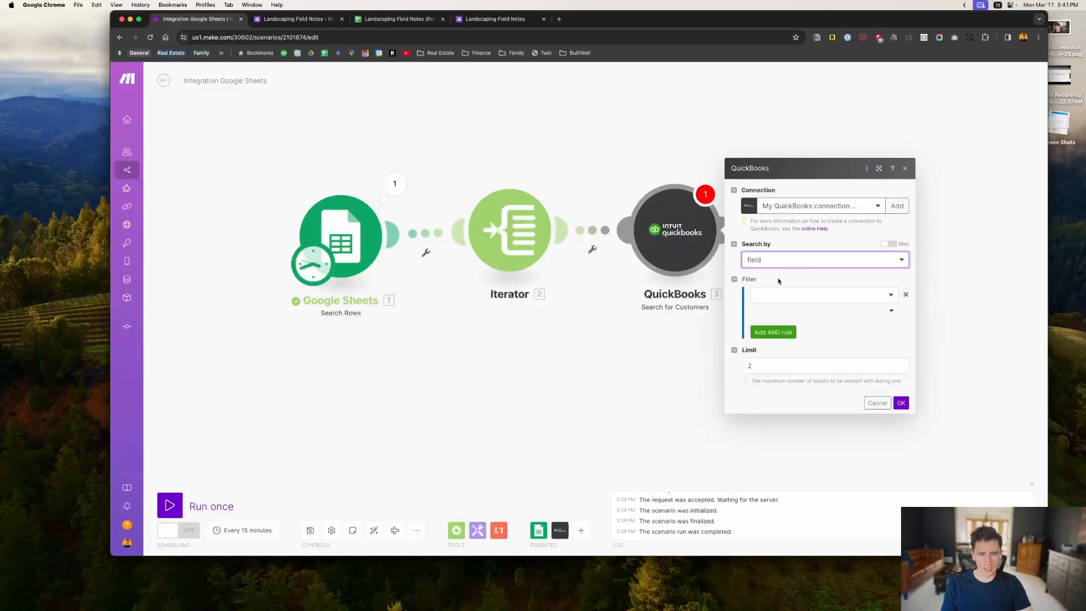
left_click(821, 237)
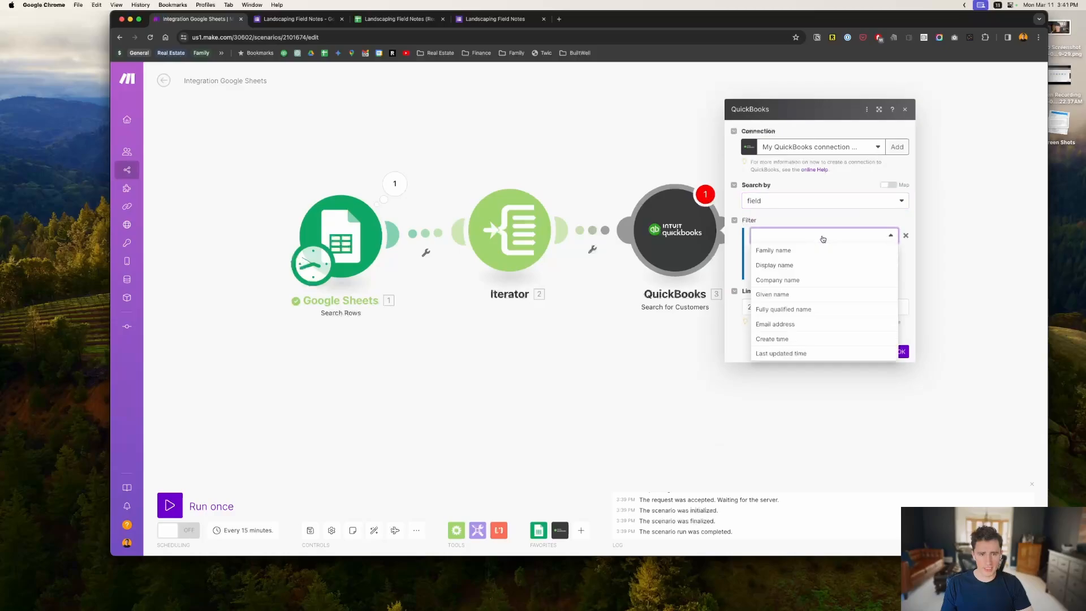
left_click(812, 309)
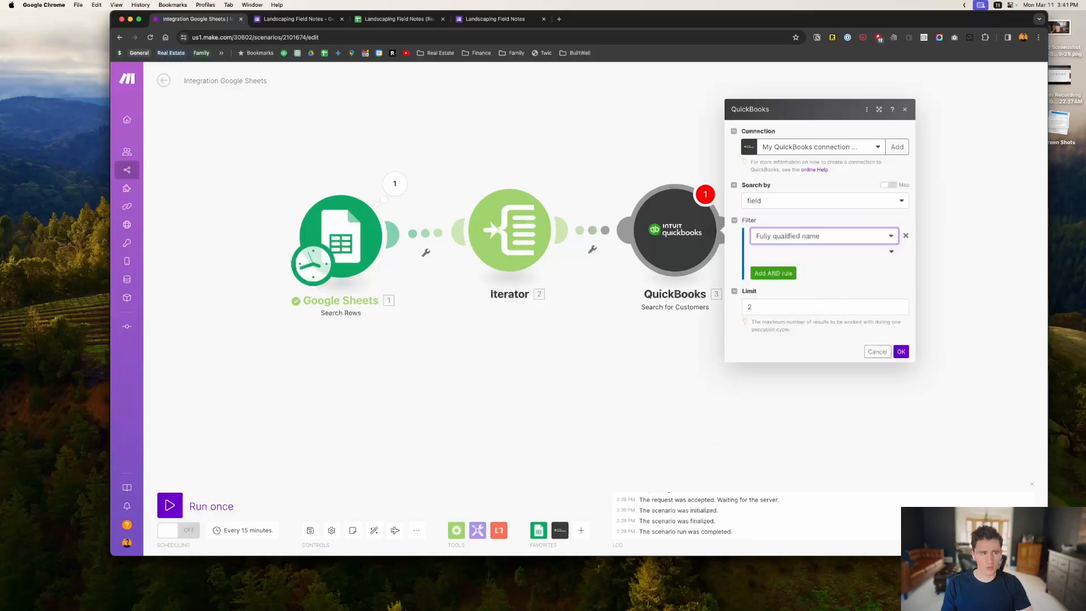
left_click(810, 237)
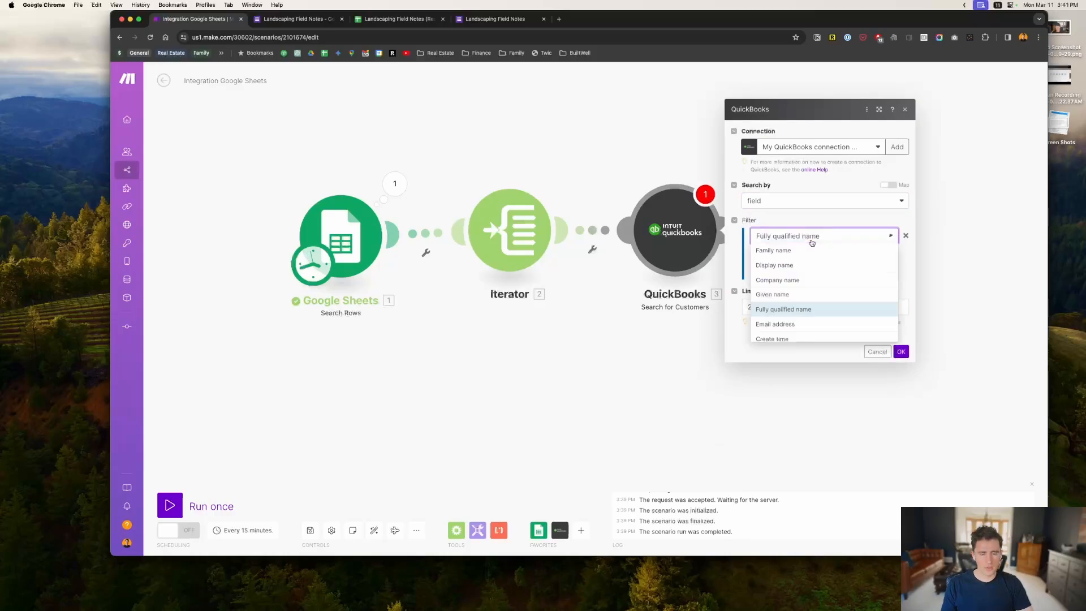
left_click(819, 316)
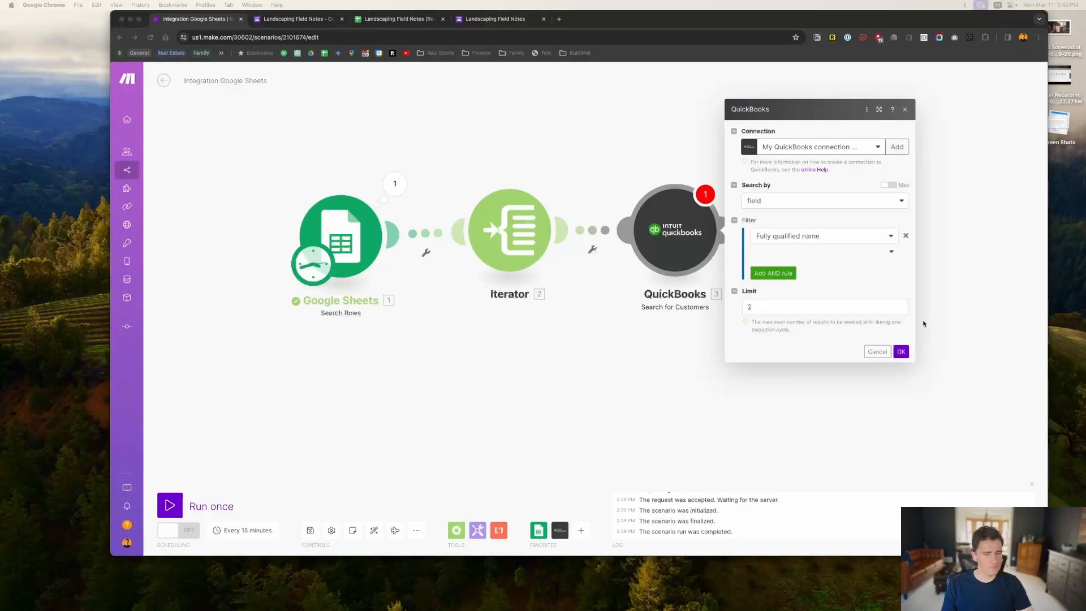
left_click(832, 238)
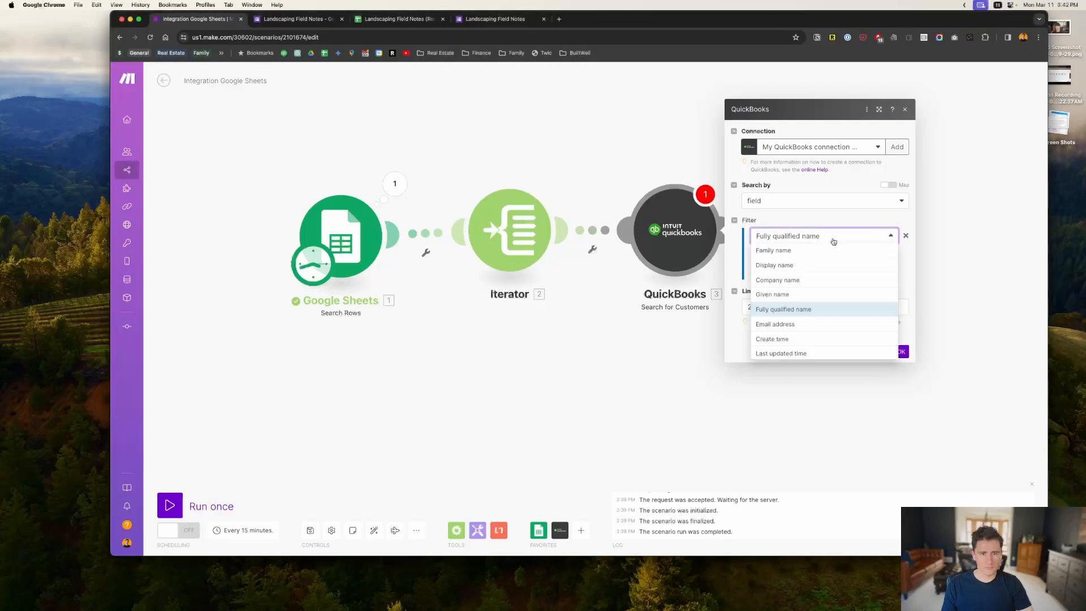
left_click(801, 279)
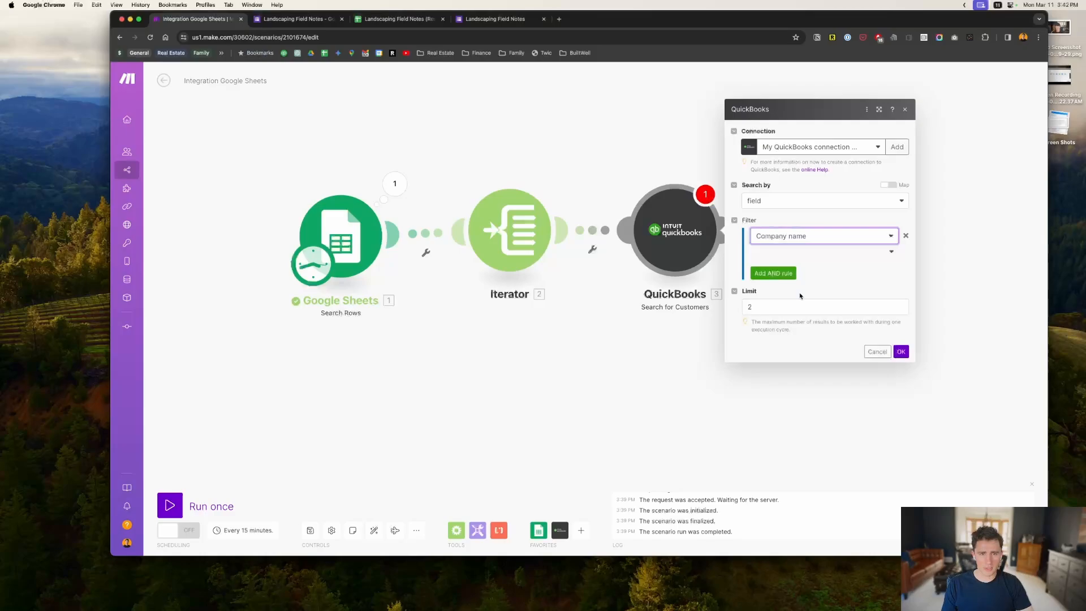
Complete the Company name filter with Text: Contains and Customer Name (B) from Search Rows, and save the QuickBooks module.
left_click(890, 253)
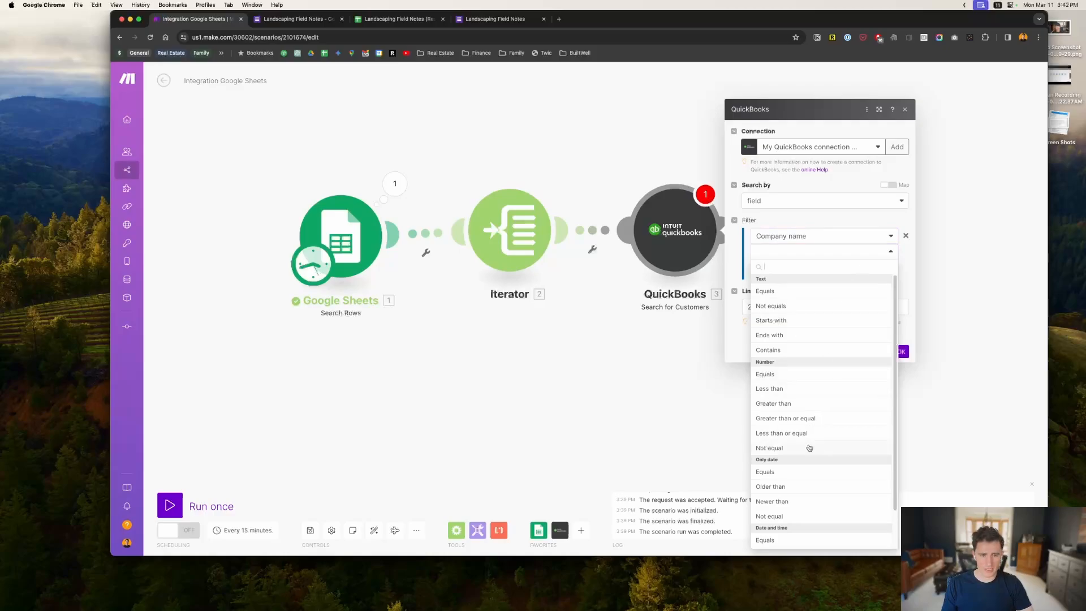
left_click(790, 353)
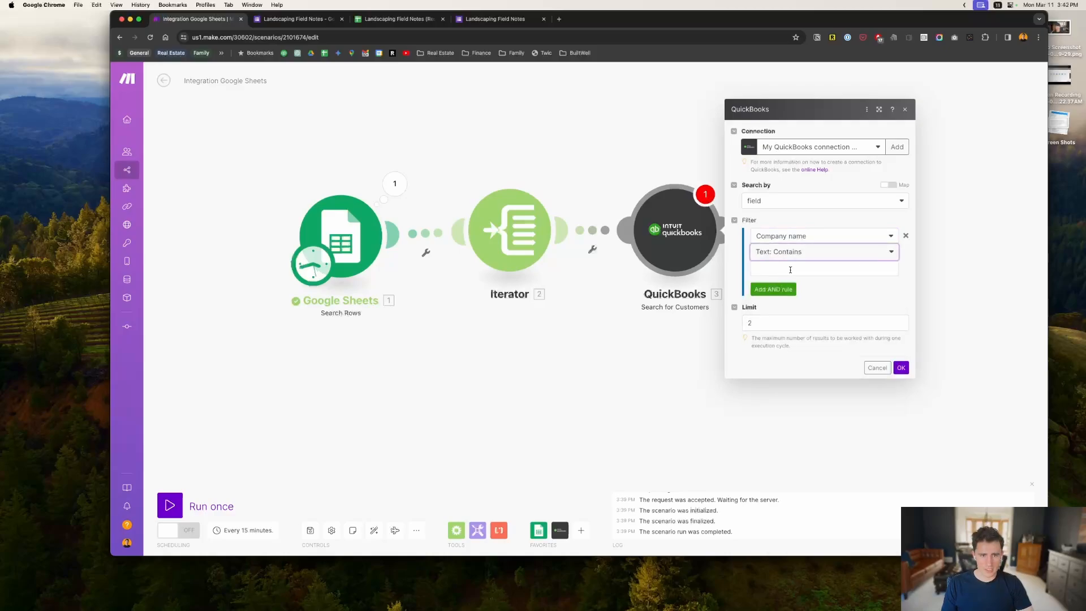
left_click(793, 271)
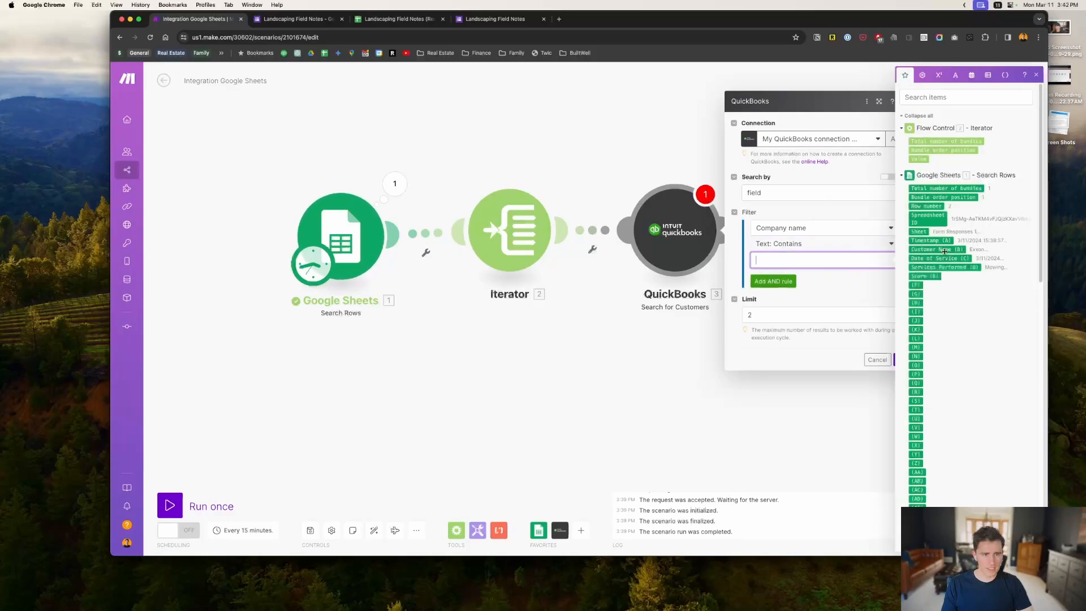
left_click_drag(939, 250, 829, 260)
left_click(833, 292)
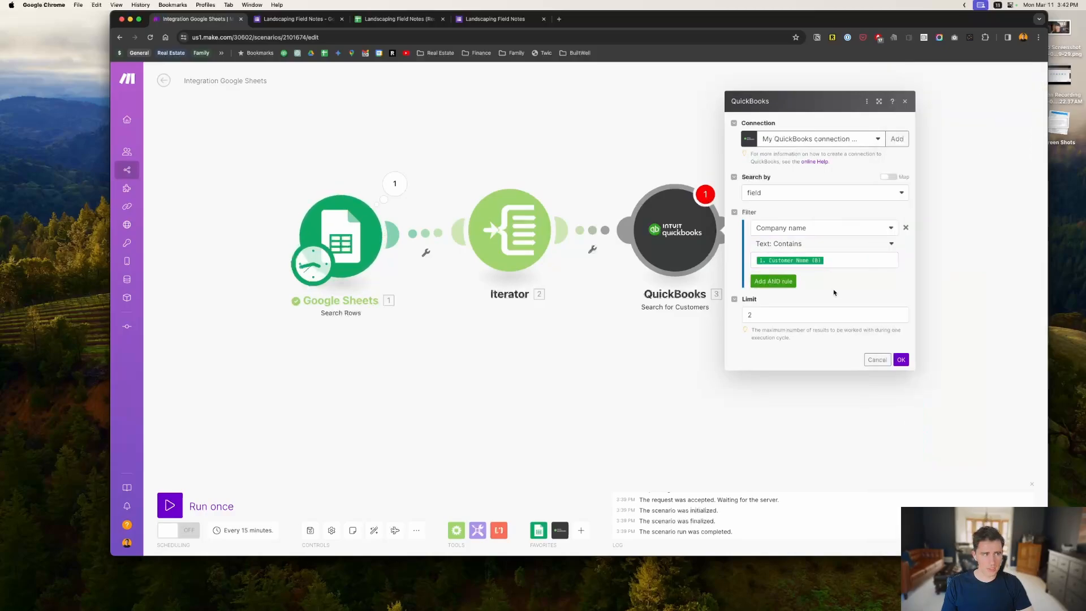
left_click(775, 316)
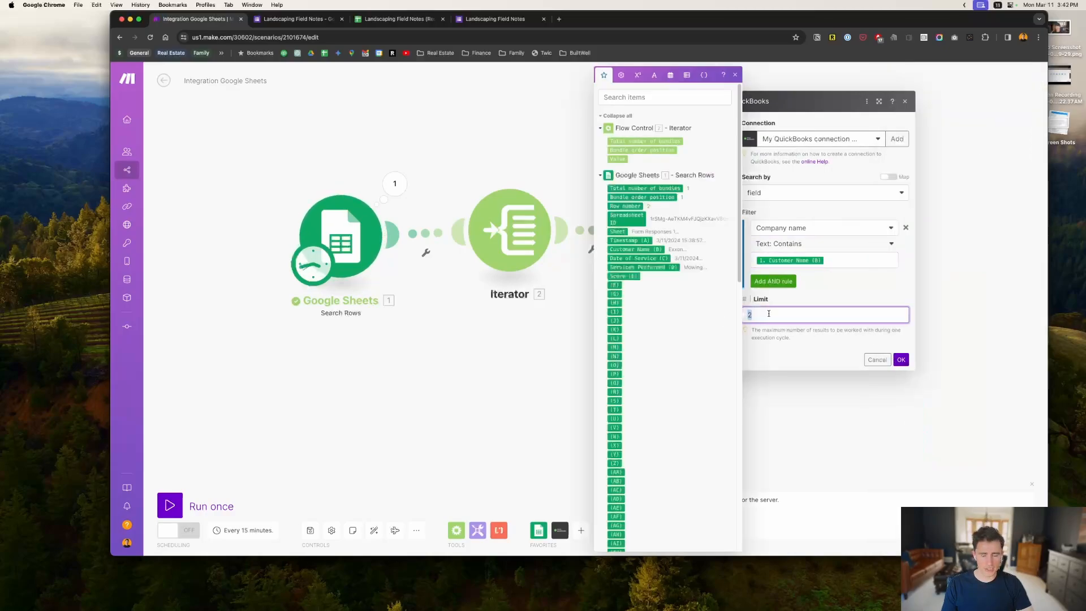
left_click(892, 358)
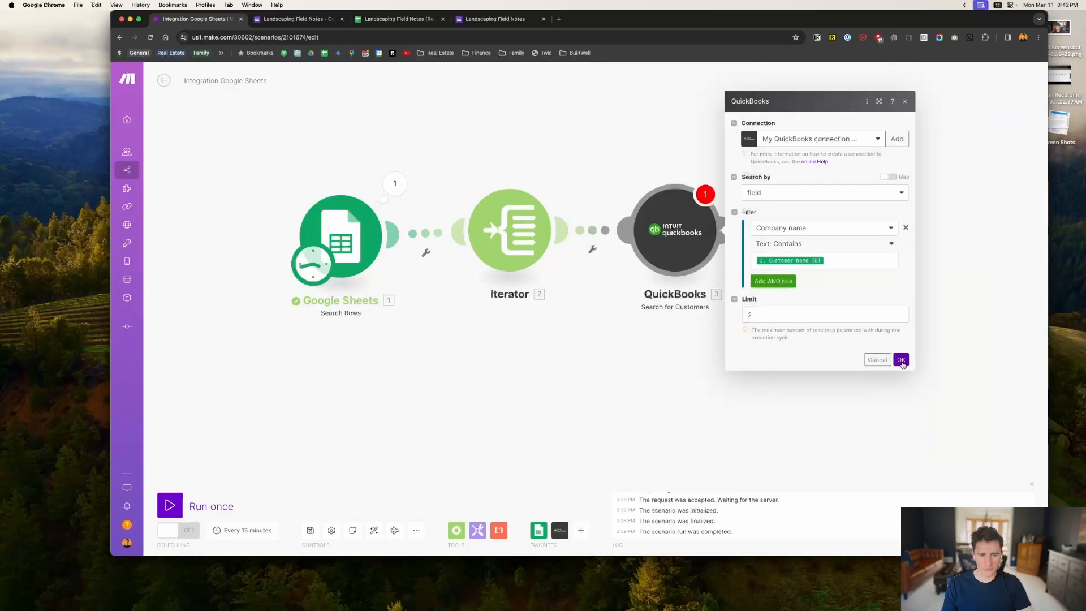
left_click(902, 361)
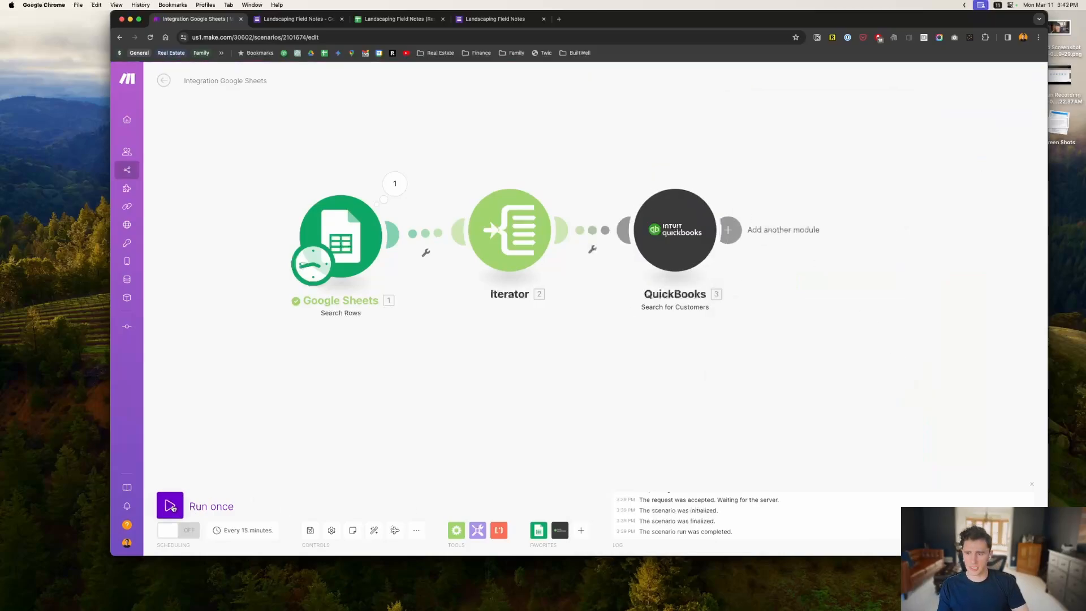
Run the scenario once and examine the customer name details in the QuickBooks module's output.
left_click(171, 507)
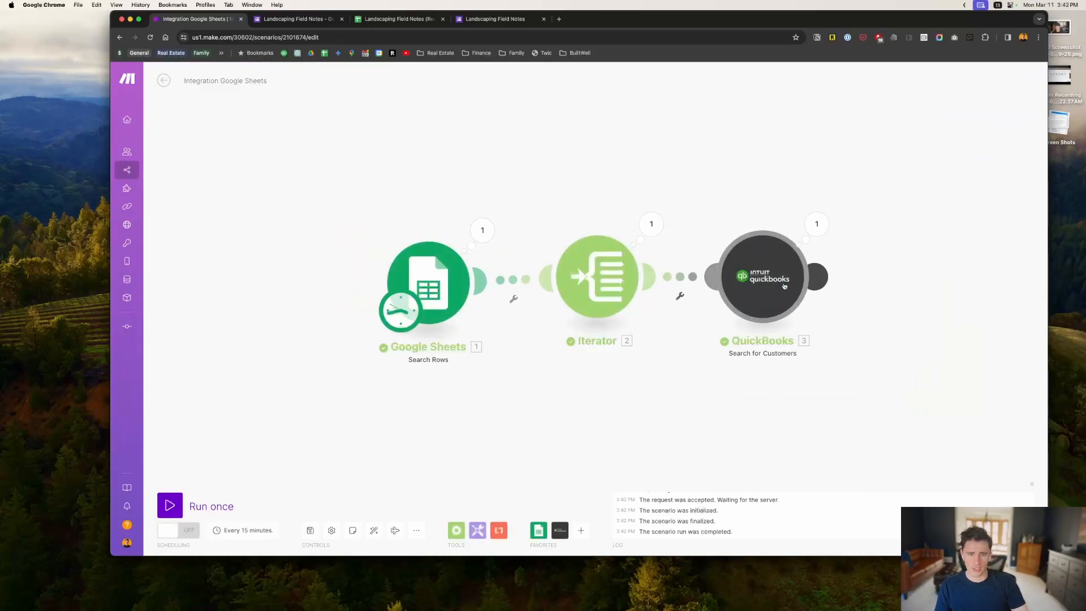
left_click(819, 231)
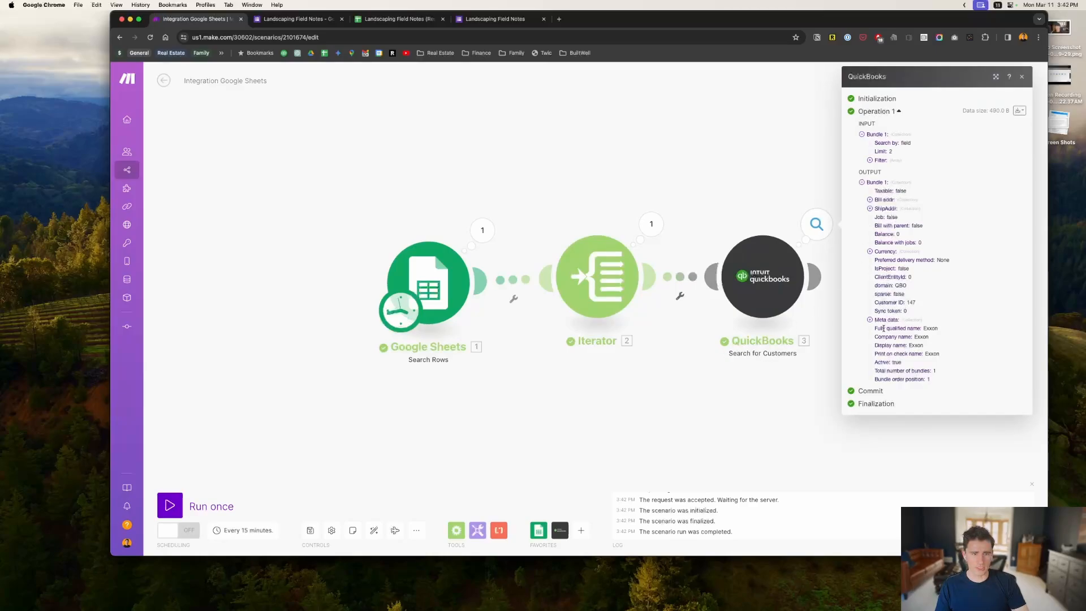
left_click_drag(887, 329, 908, 348)
left_click(770, 396)
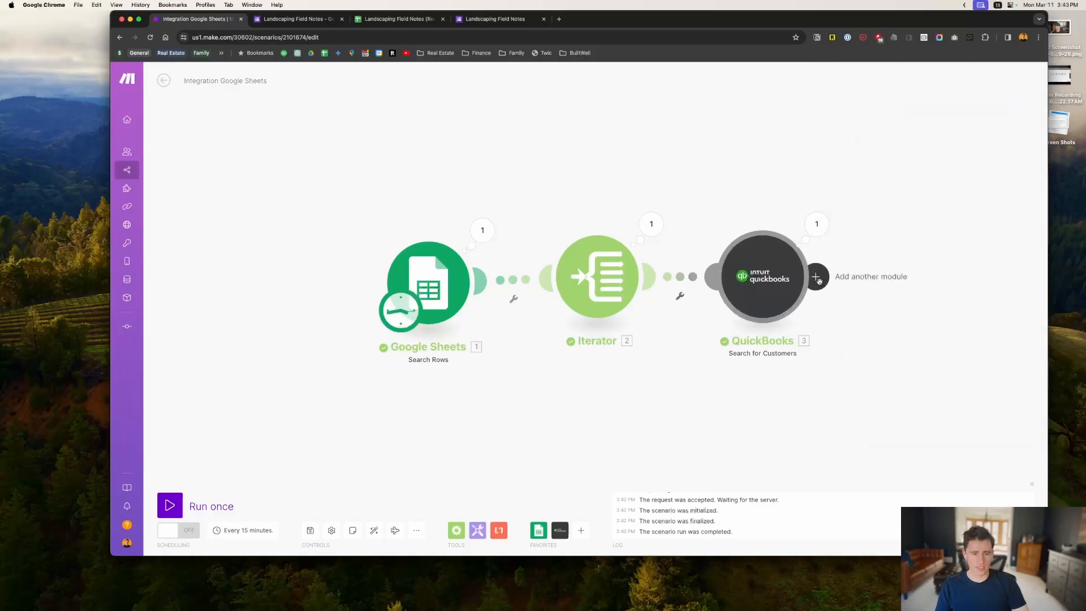
Add a QuickBooks Create an Invoice module after Search for Customers, searching the available modules for "invoice".
left_click(817, 277)
left_click(896, 269)
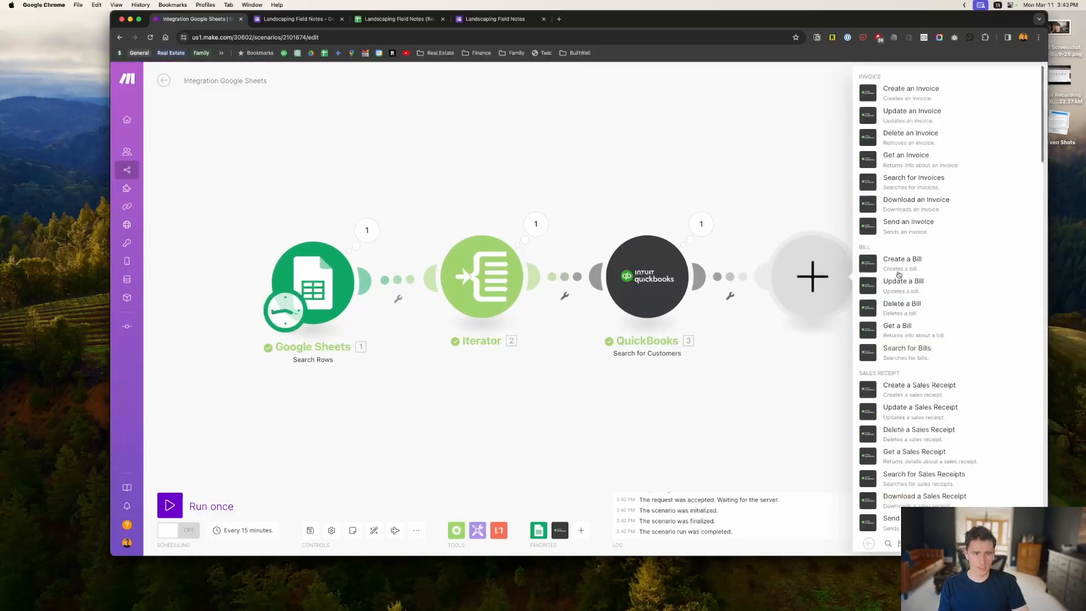
type("inv")
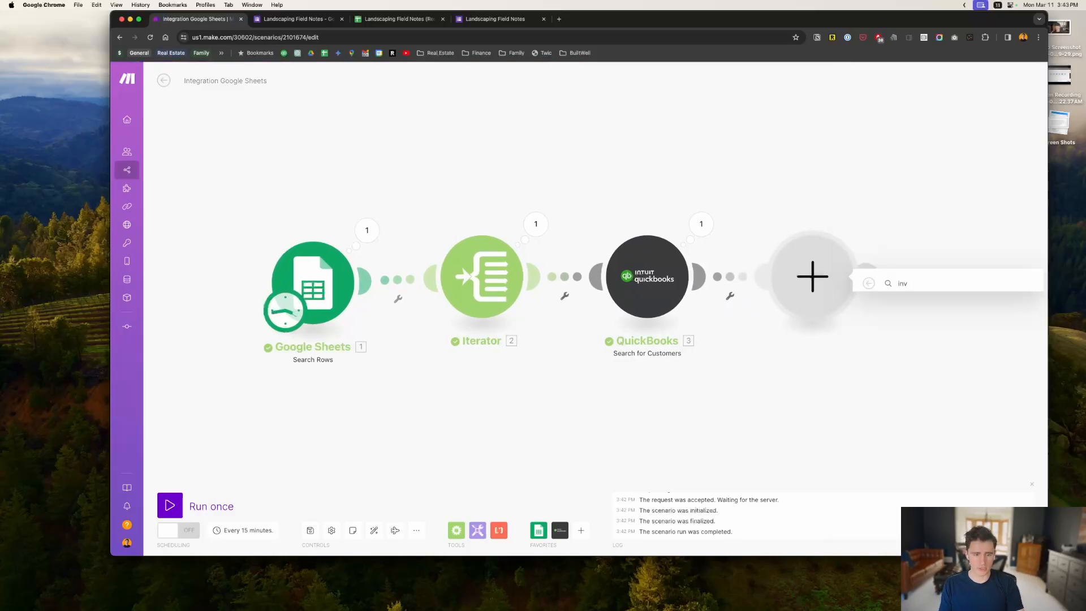
type("oice")
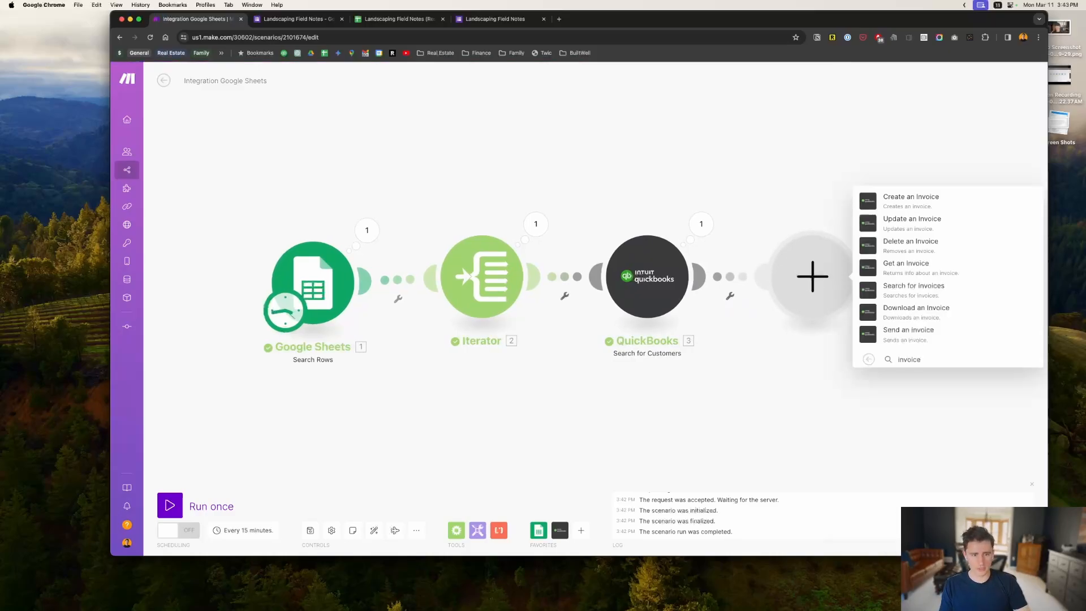
left_click(909, 198)
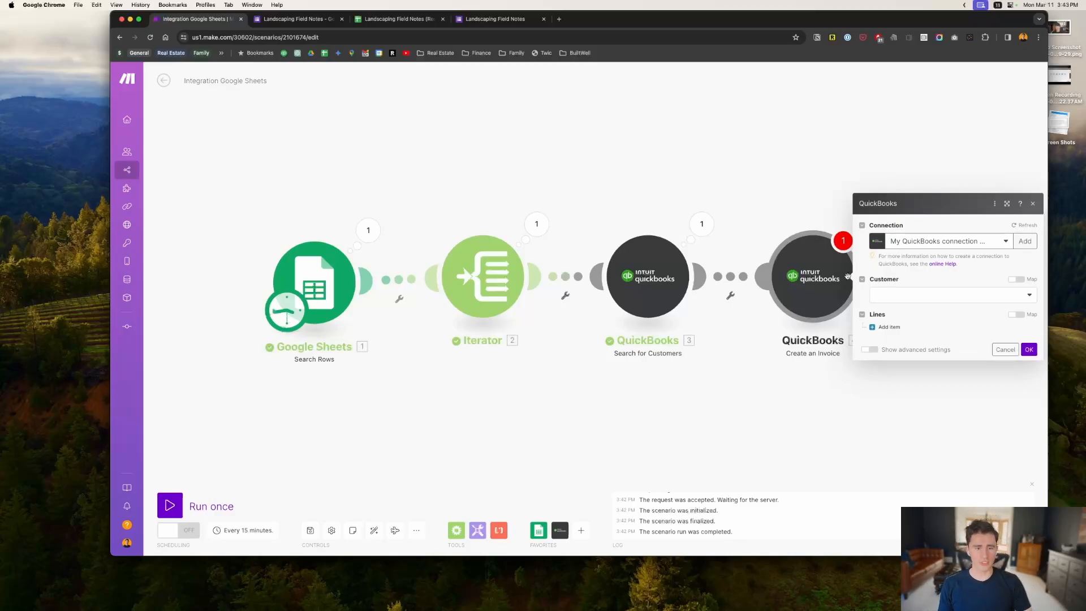
Map the invoice's Customer to Customer ID from the QuickBooks customer search and add a line item under Lines.
left_click(924, 296)
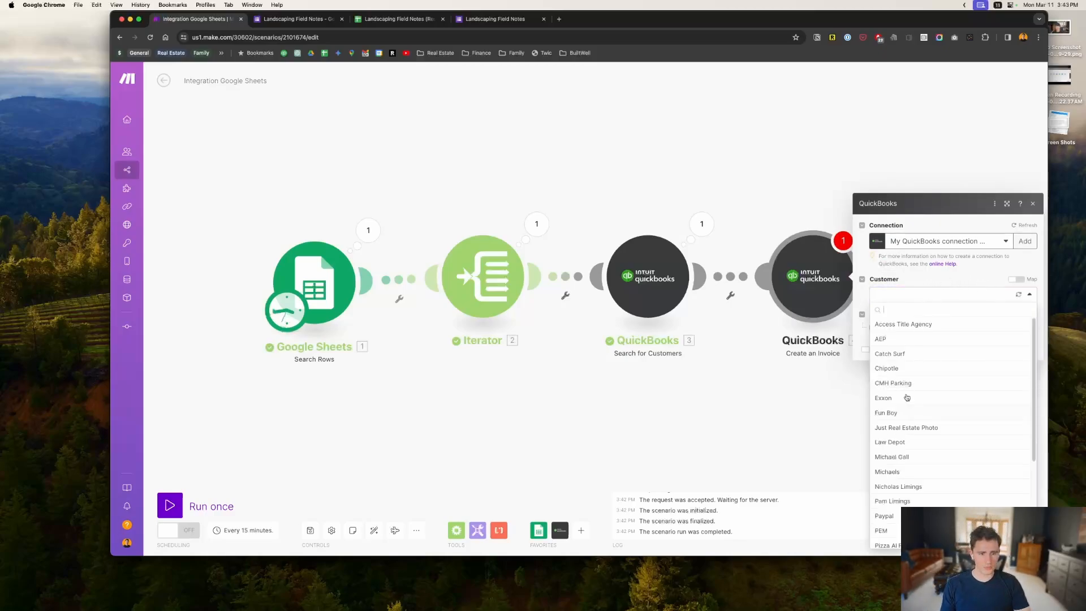
left_click(948, 279)
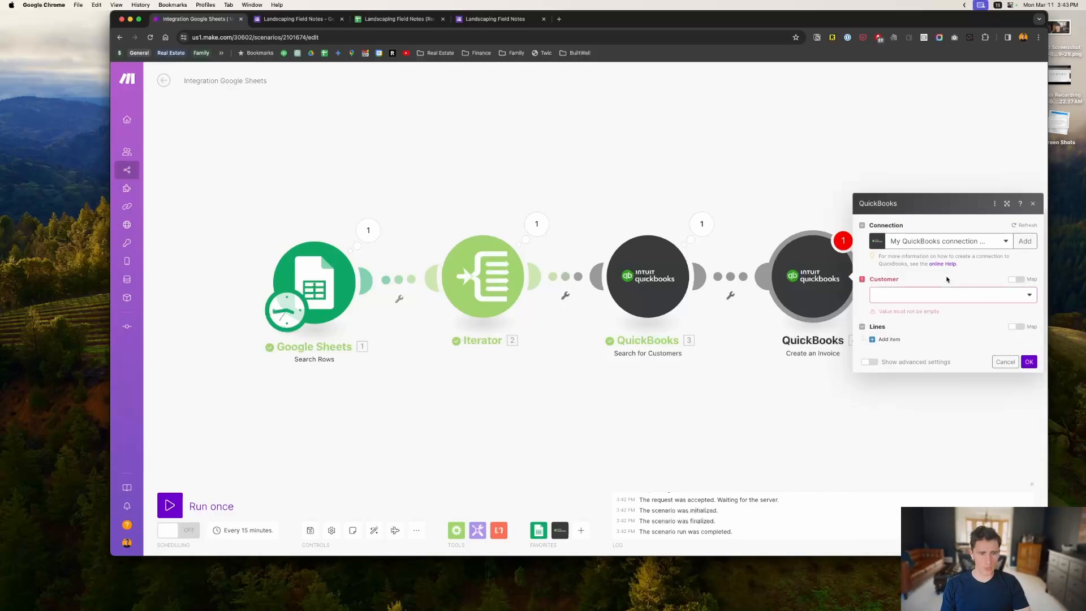
left_click(1018, 280)
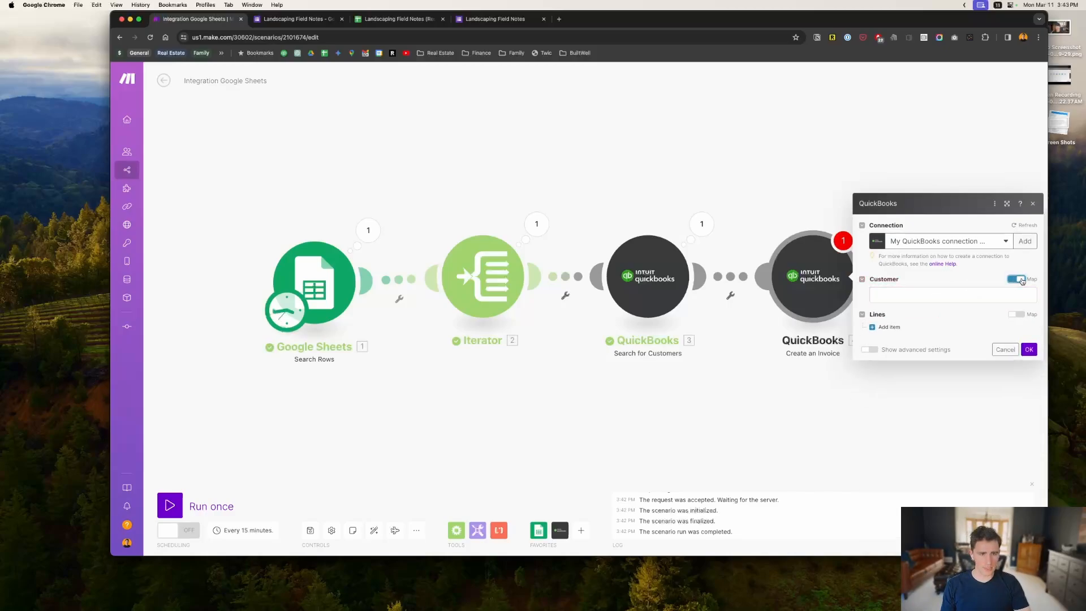
left_click(951, 294)
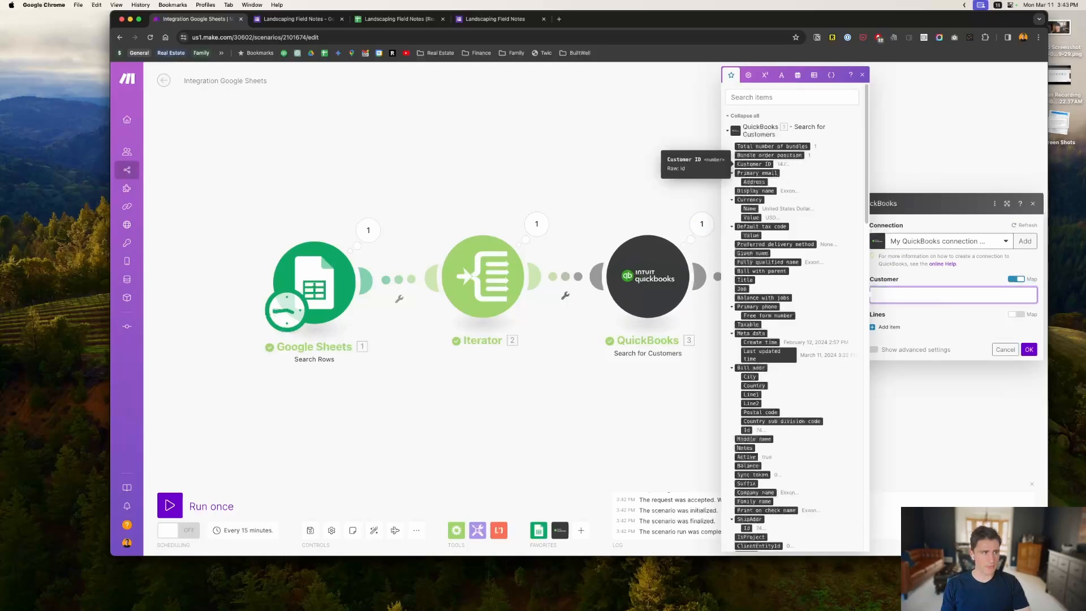
key("super+Tab")
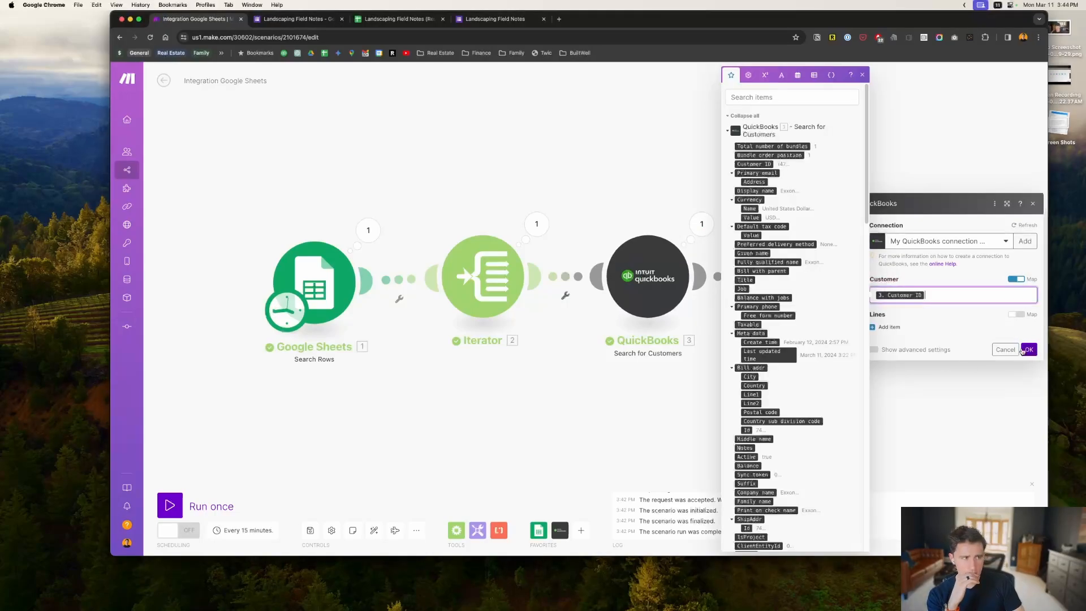
left_click(948, 319)
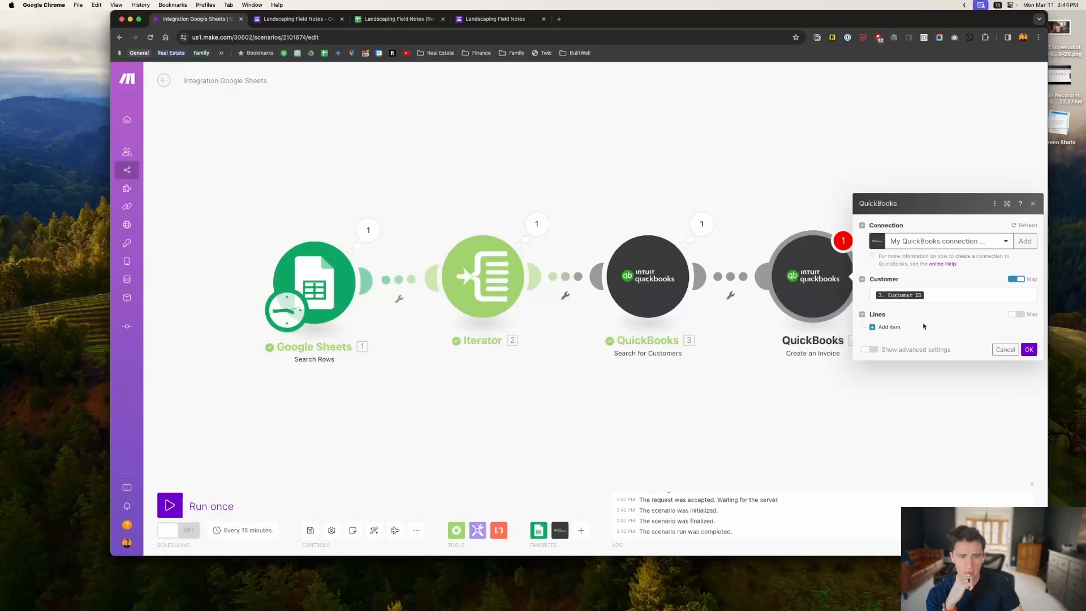
left_click(887, 327)
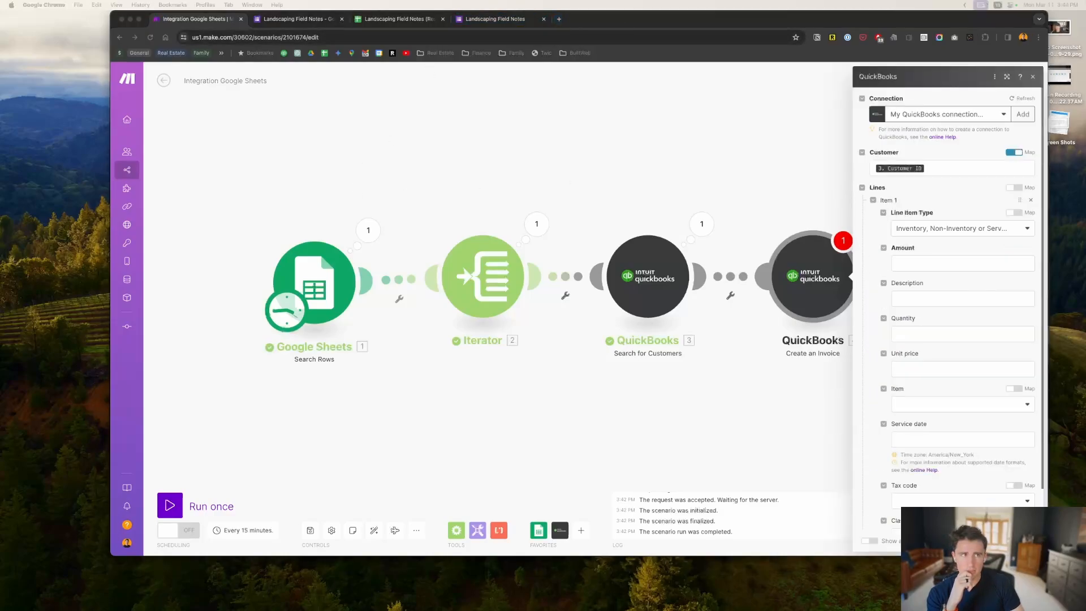
Open app.qbo.intuit.com/app/invoices in a new browser tab and start a new QuickBooks invoice.
left_click(561, 20)
type("https://app.qbo.intuit.com/app/invoices")
key("Return")
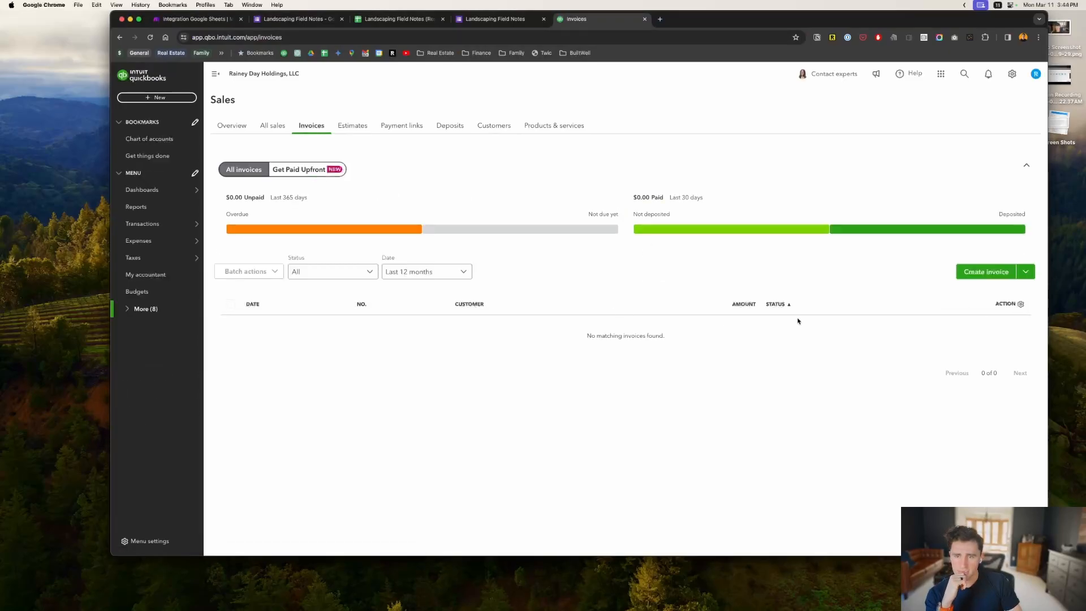
left_click(979, 274)
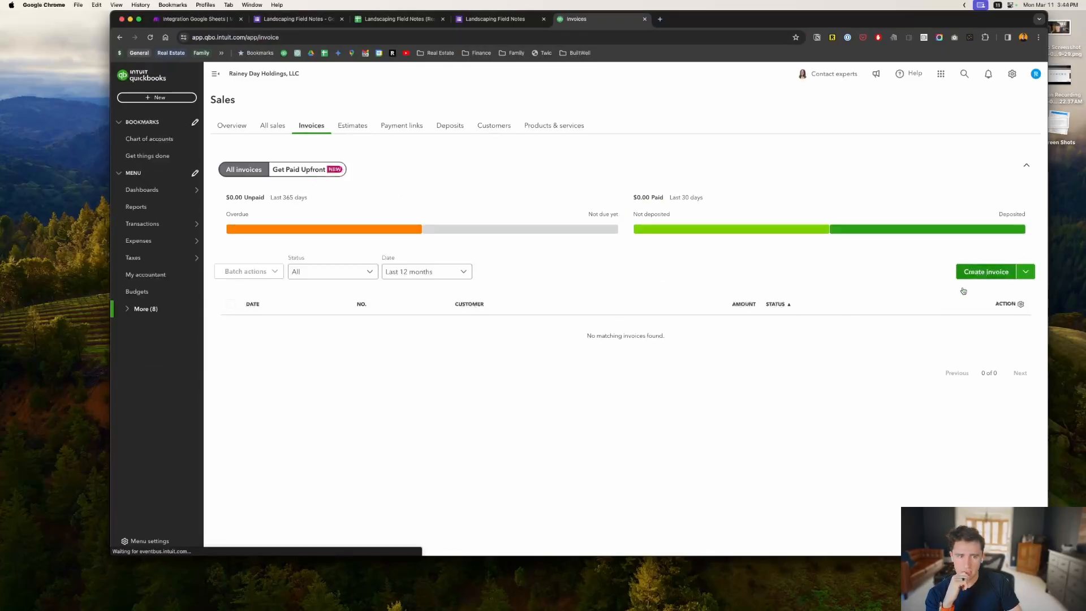
Examine the invoice form's product or service line fields and the list of selectable products and services.
scroll(504, 278, "down", 1)
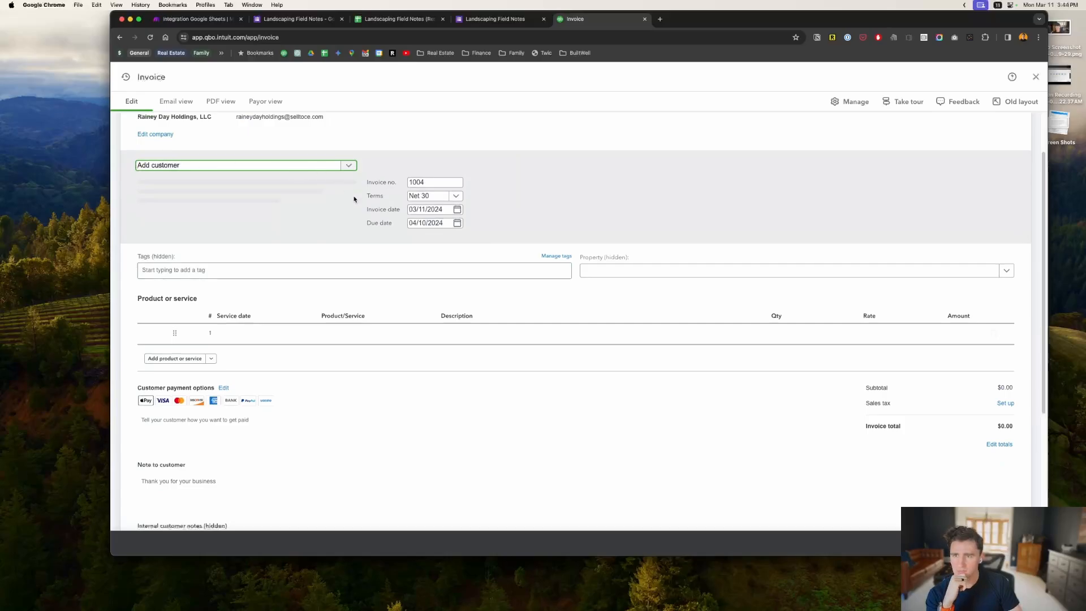
scroll(354, 199, "down", 1)
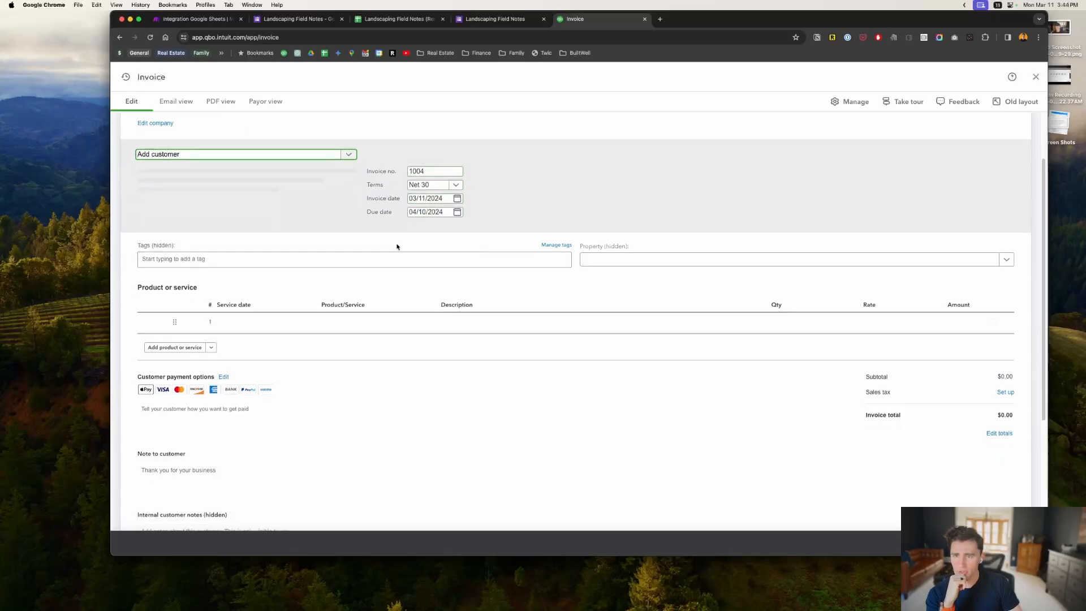
scroll(331, 353, "down", 1)
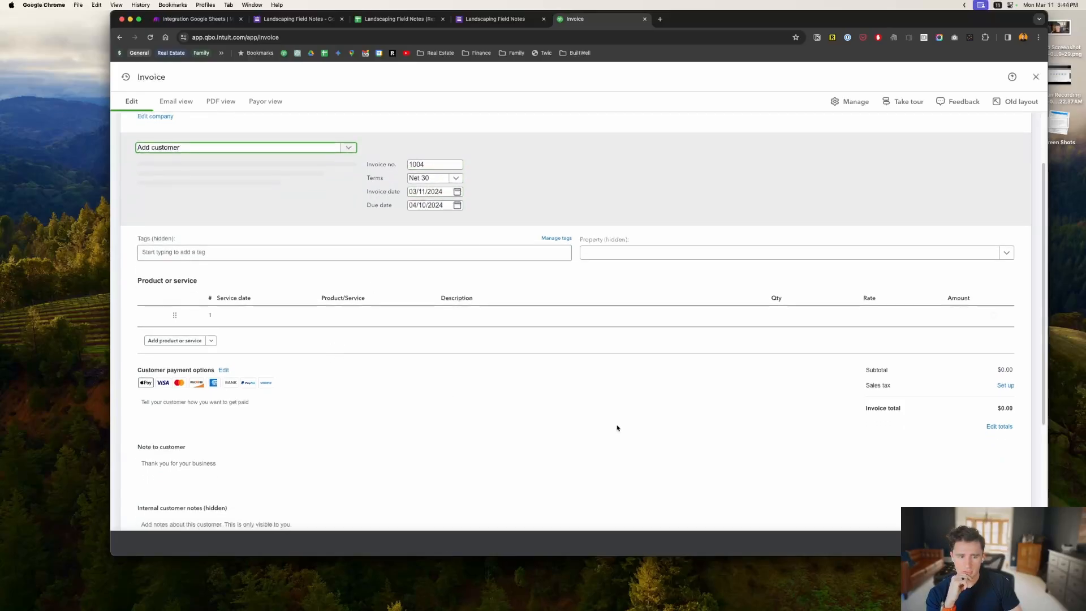
scroll(579, 386, "up", 1)
scroll(578, 387, "down", 2)
left_click(256, 256)
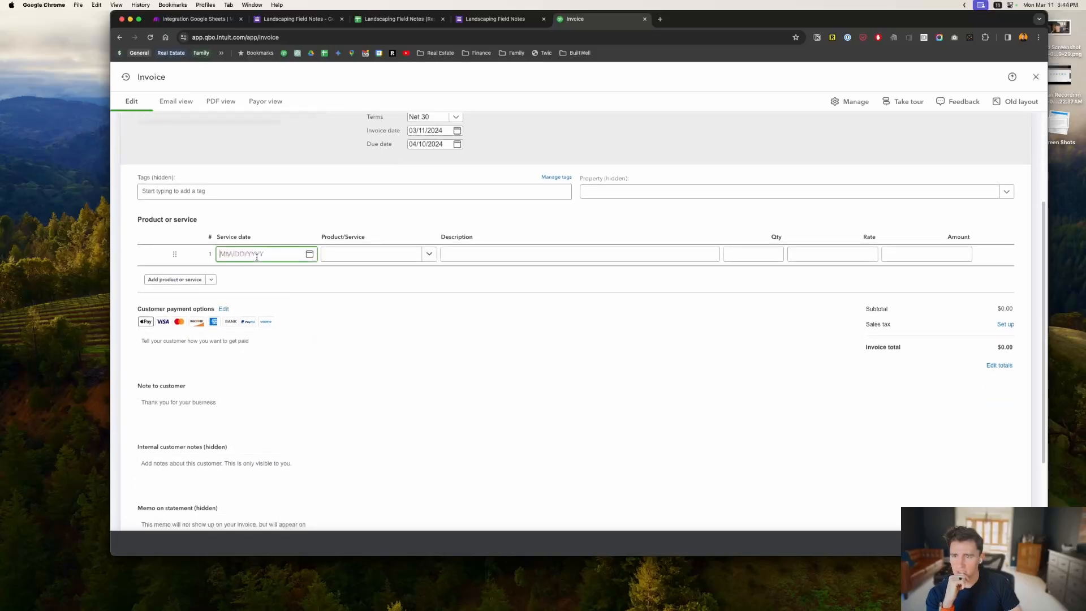
left_click(425, 257)
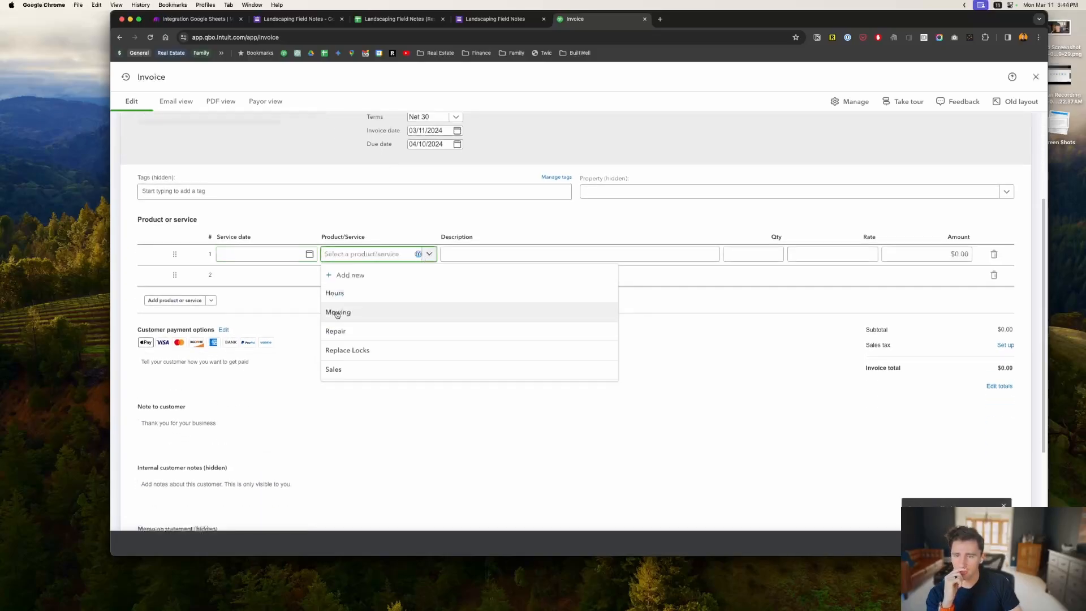
left_click(302, 299)
left_click(485, 254)
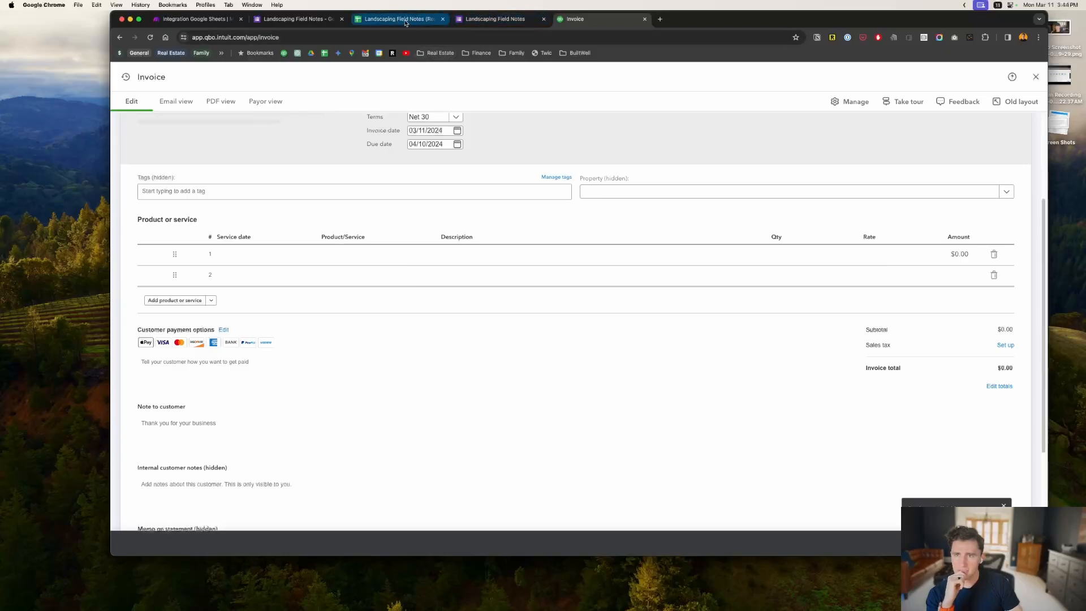
Return to the Make scenario, set Item 1's line item type to Inventory, Non-Inventory or Service, and try an Amount of 10.
left_click(195, 19)
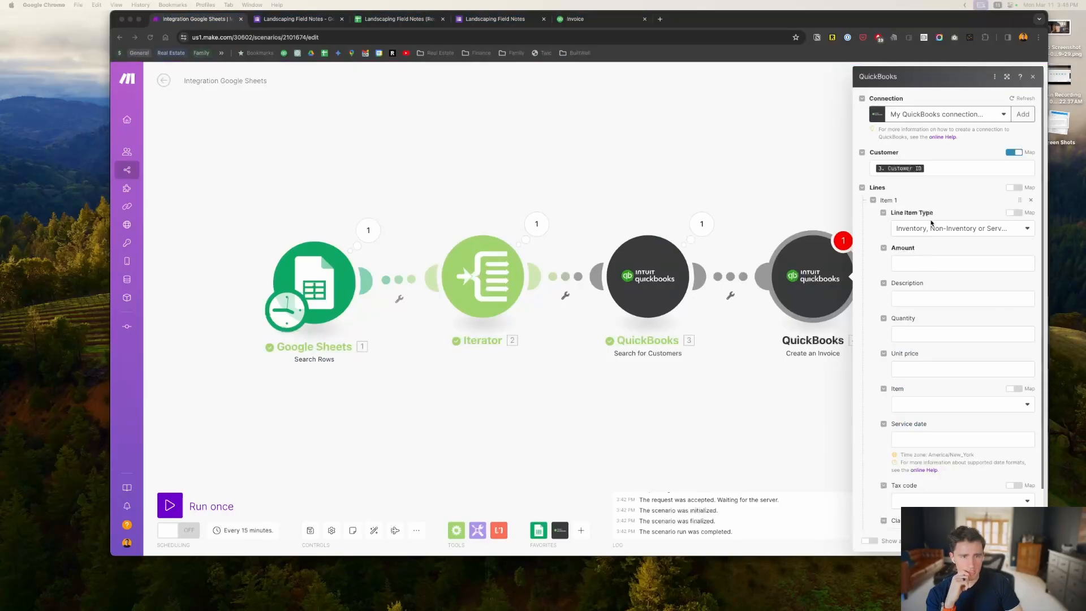
left_click(956, 230)
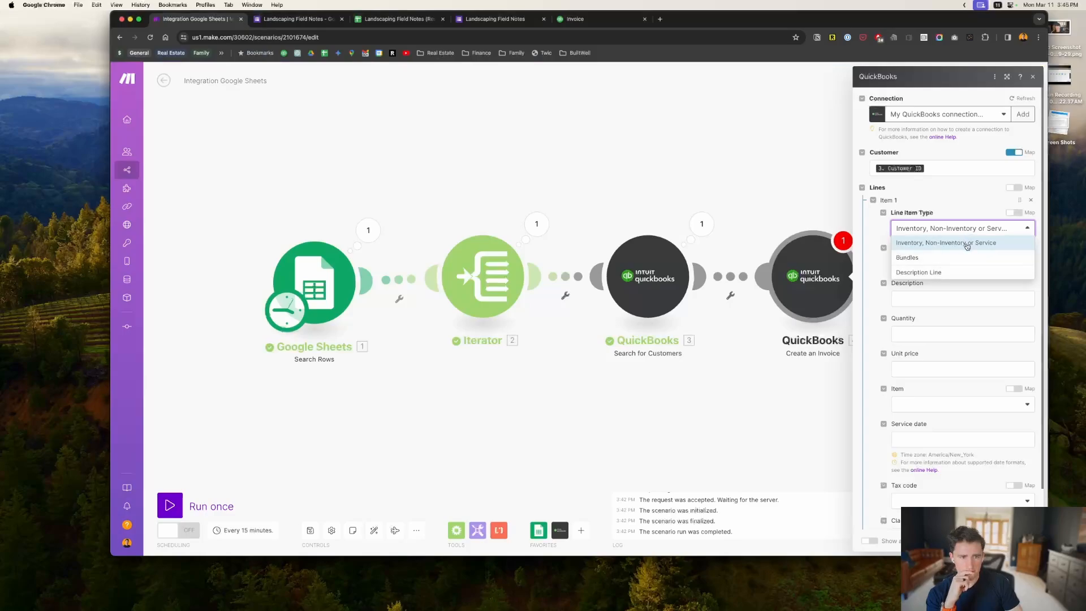
left_click(993, 243)
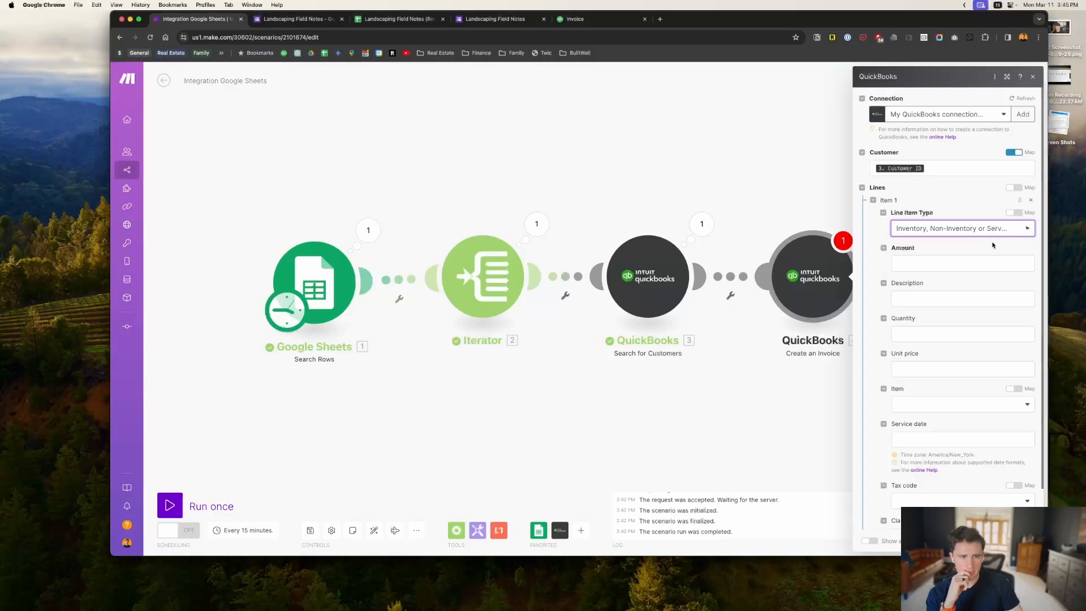
left_click(935, 263)
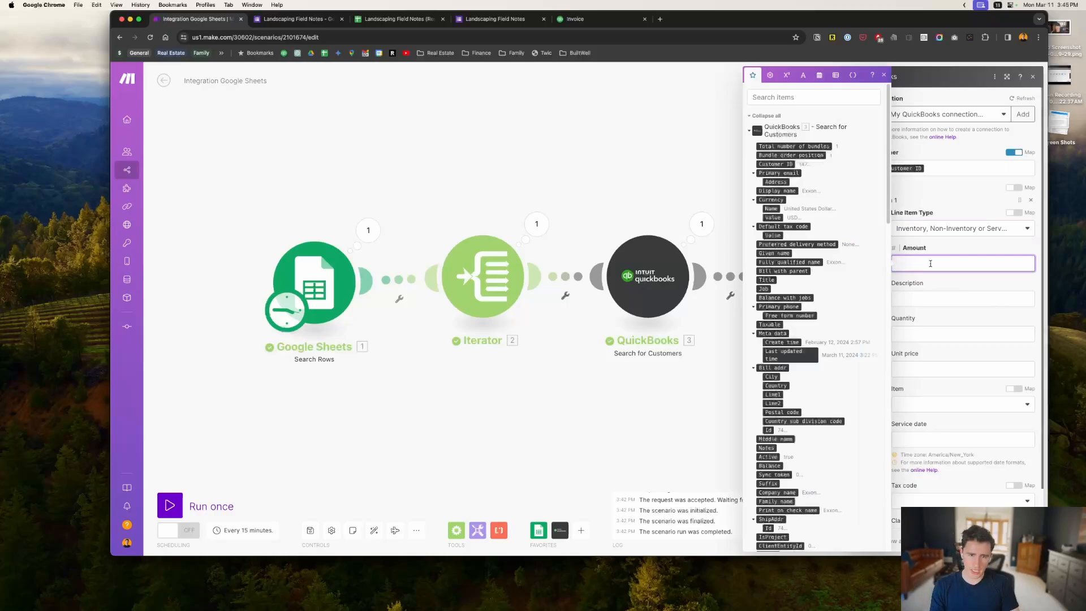
type("10")
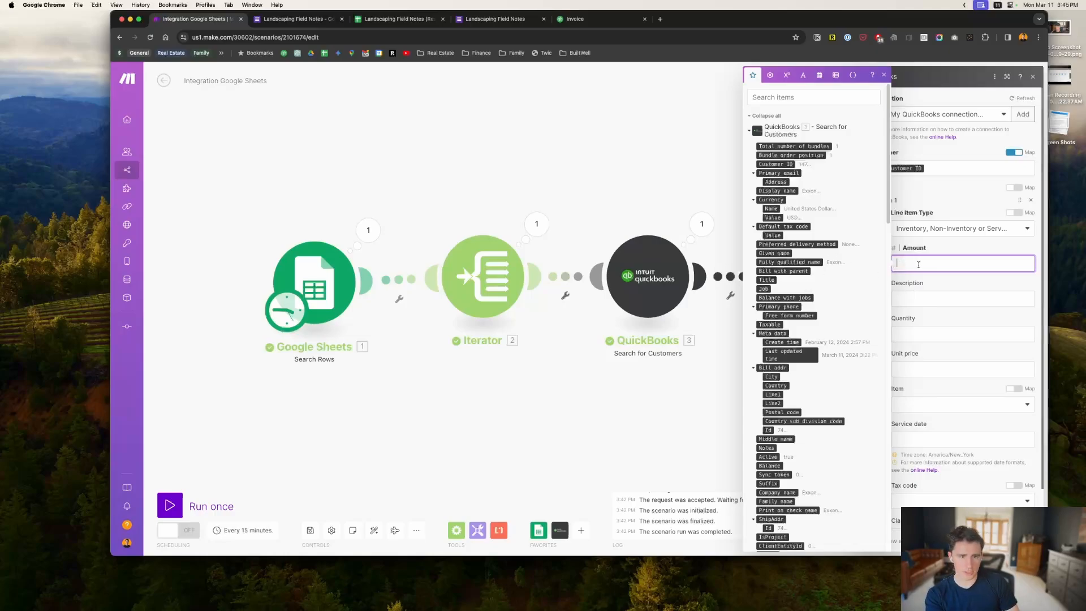
Switch to the QuickBooks invoice, choose Mowing as the first line's product/service, and review the line's amount and the invoice layout.
left_click(576, 19)
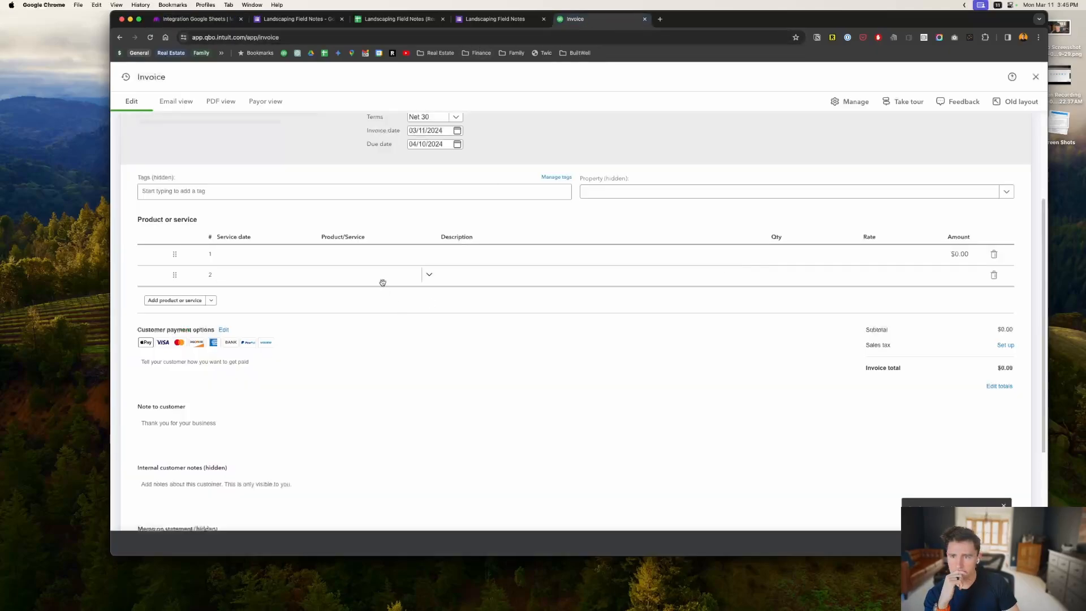
left_click(380, 254)
left_click(430, 254)
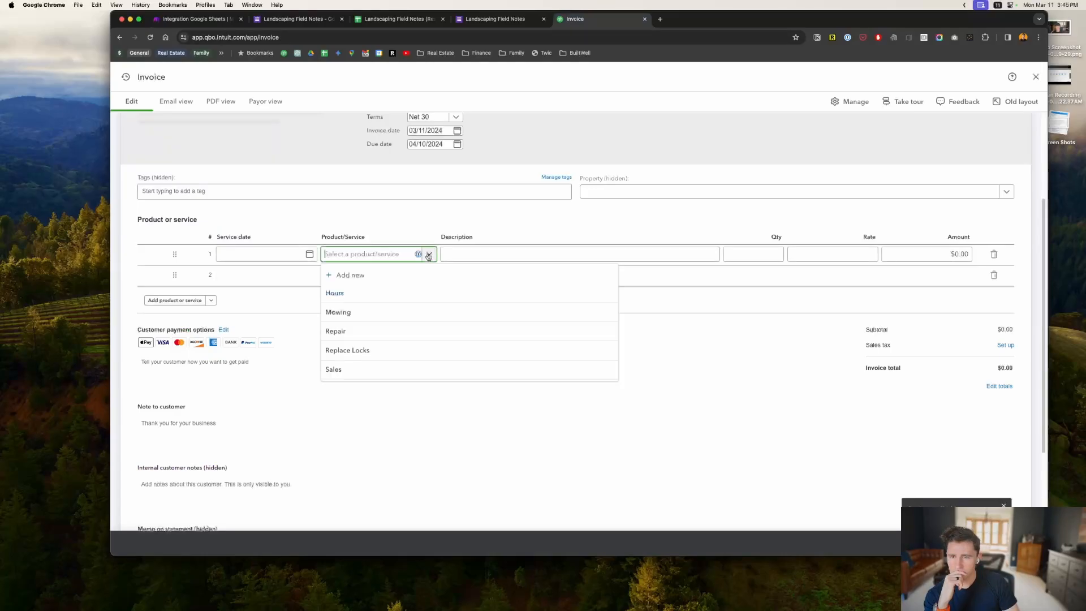
left_click(374, 313)
left_click(969, 254)
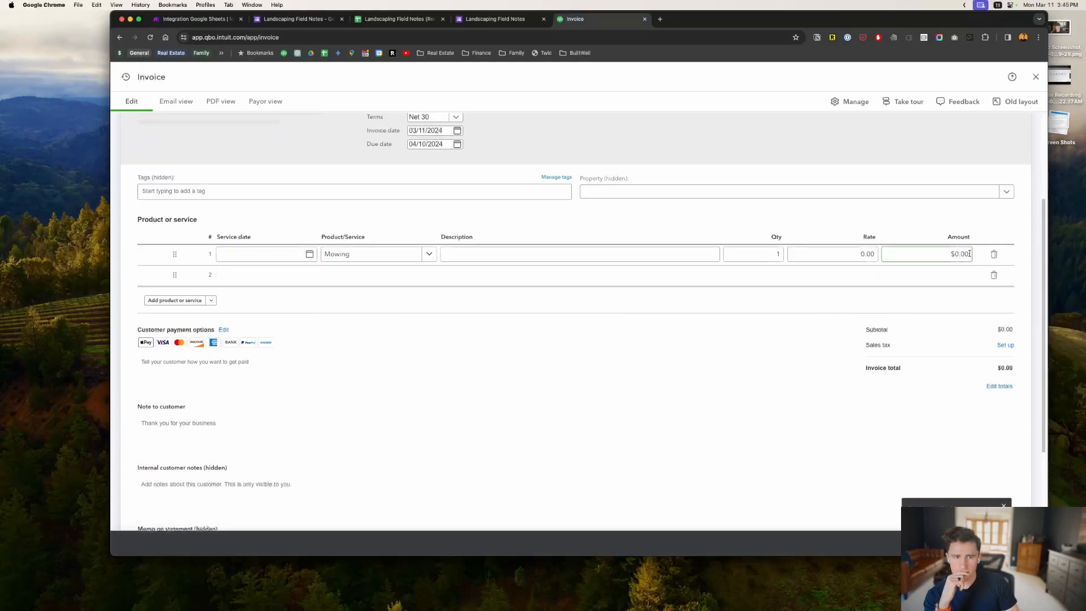
scroll(521, 321, "up", 3)
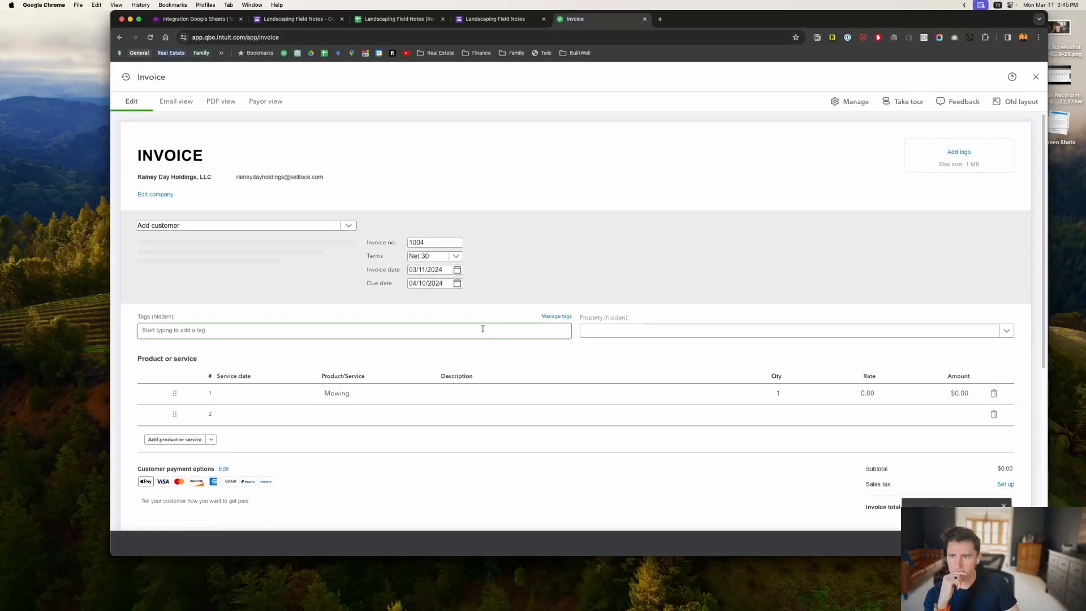
scroll(480, 328, "down", 3)
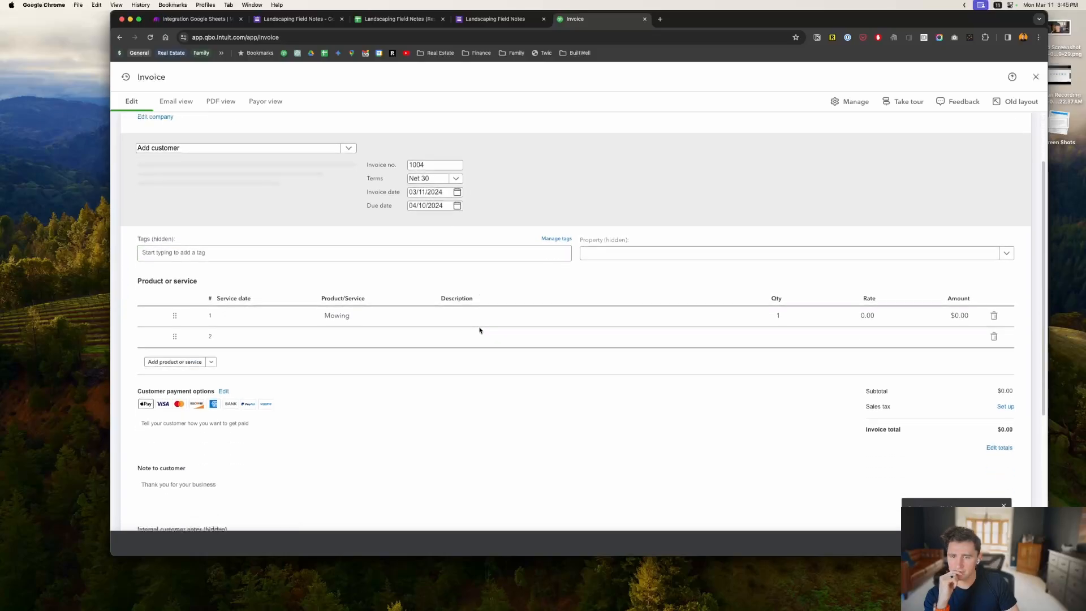
Check the submitted Landscaping Field Notes form page, then return to the QuickBooks invoice and inspect the Mowing line's rate.
left_click(501, 22)
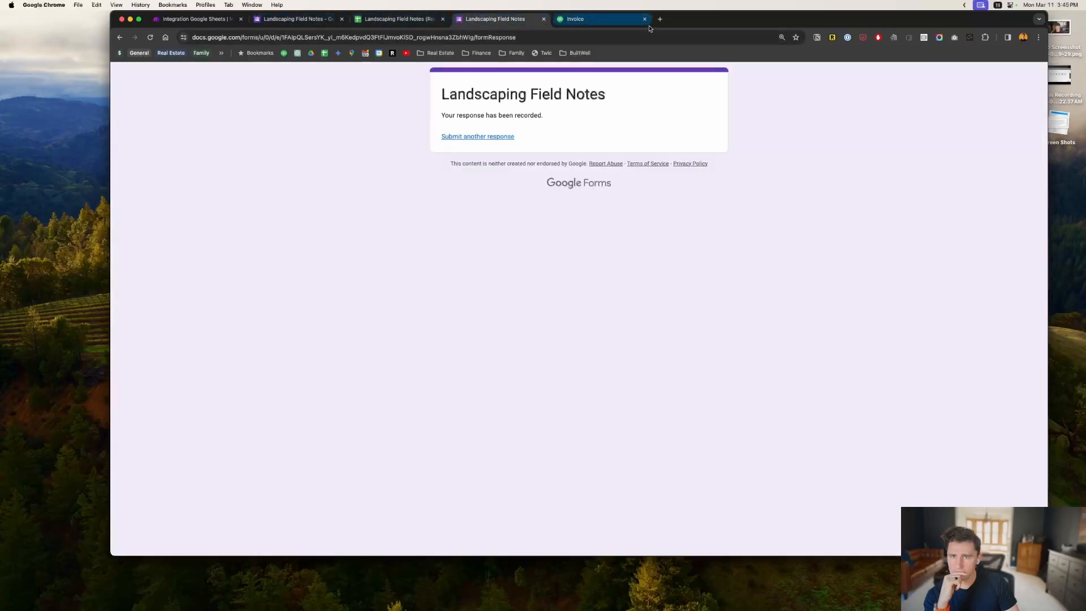
left_click(595, 22)
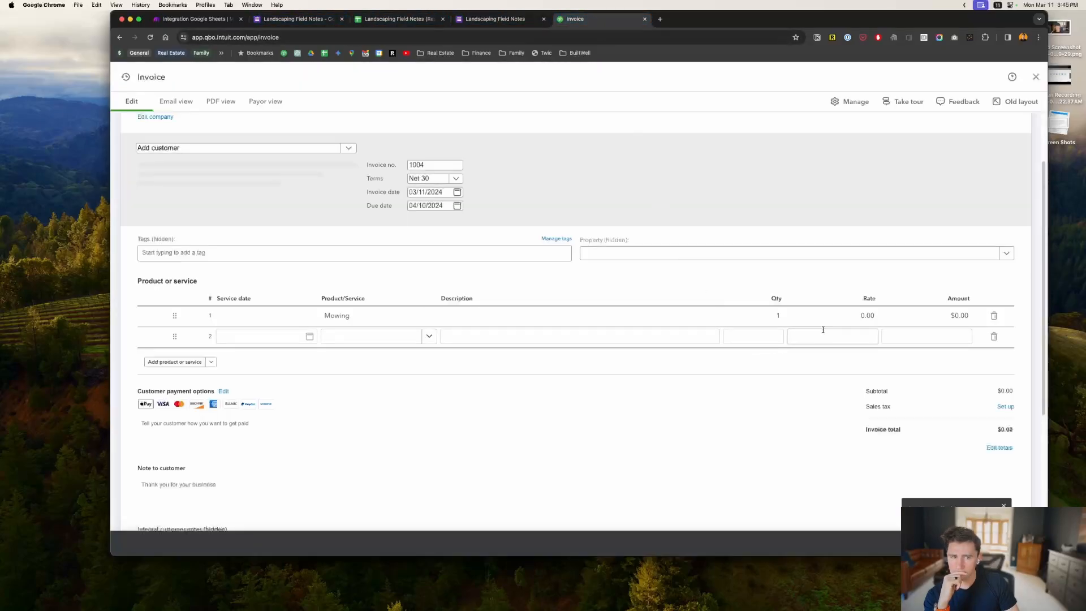
left_click(870, 315)
left_click(698, 250)
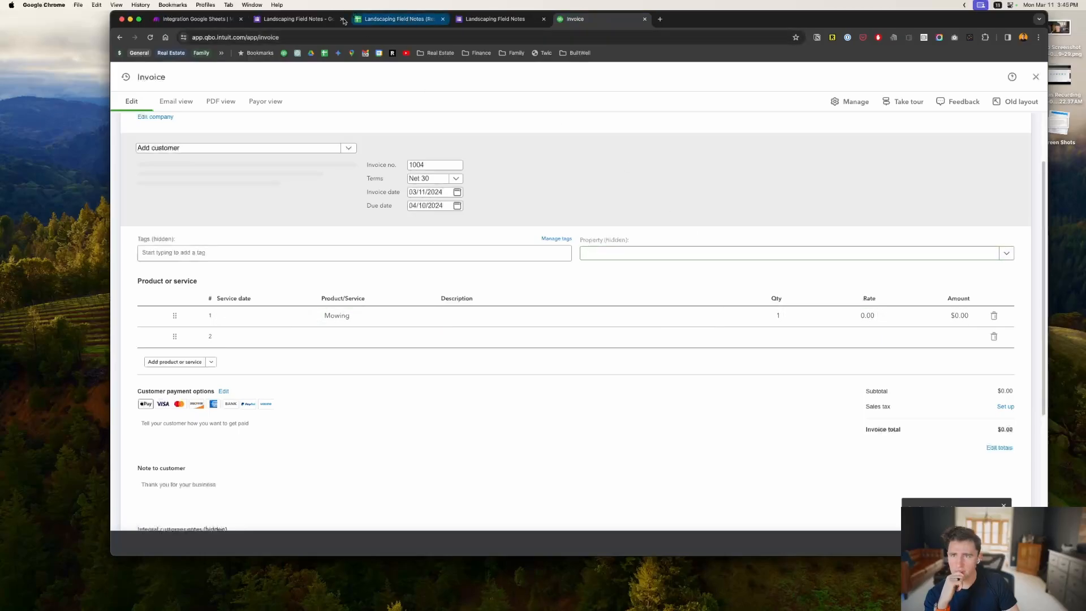
Return to the Make scenario and set Item 1's Amount to 50 and its Description to "Description goesd here".
left_click(195, 19)
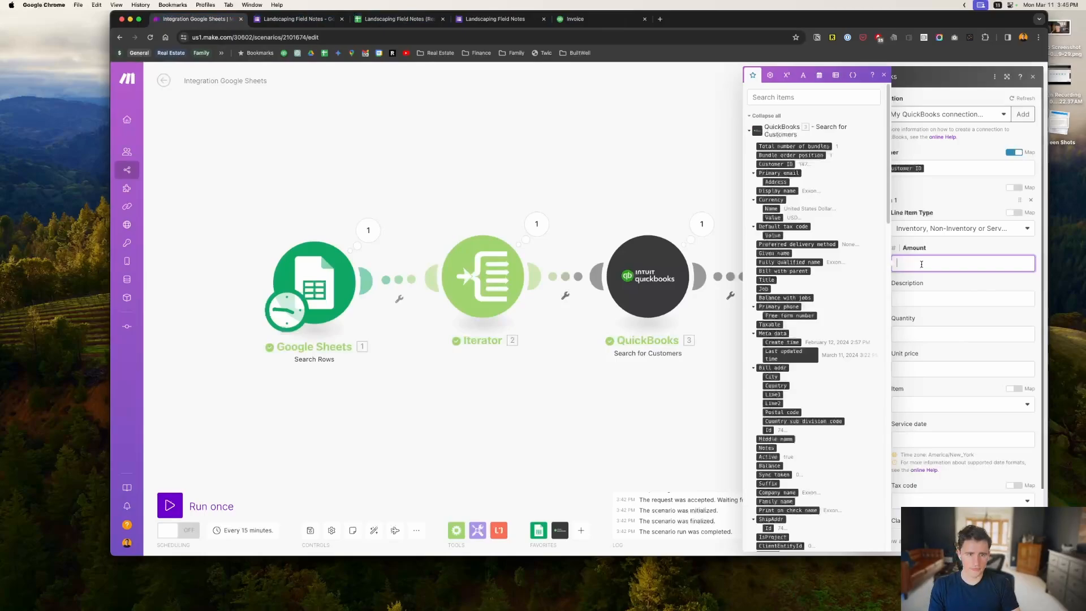
type("50")
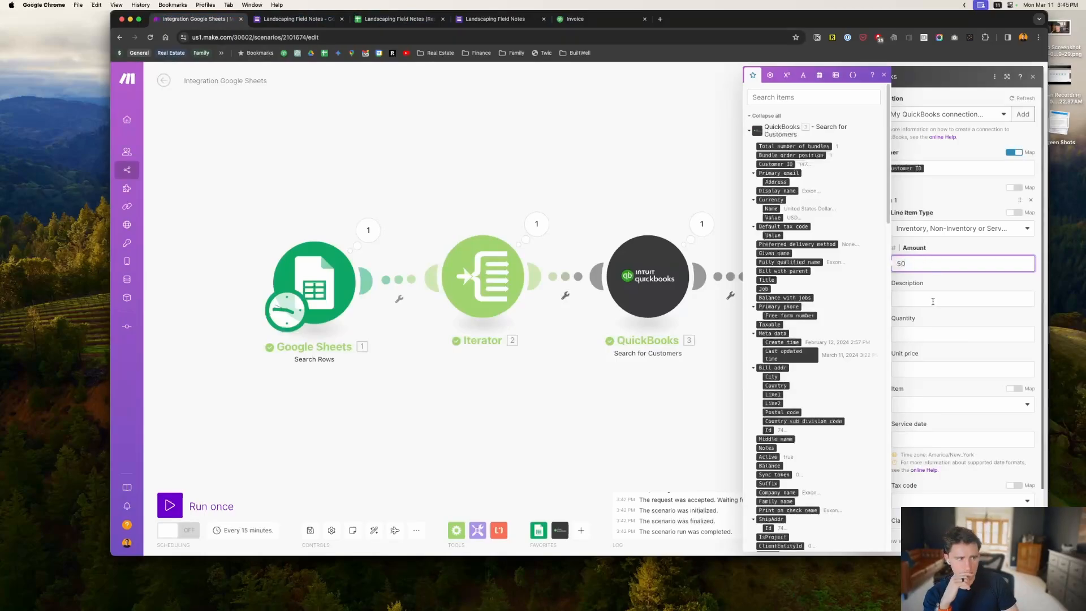
left_click(933, 301)
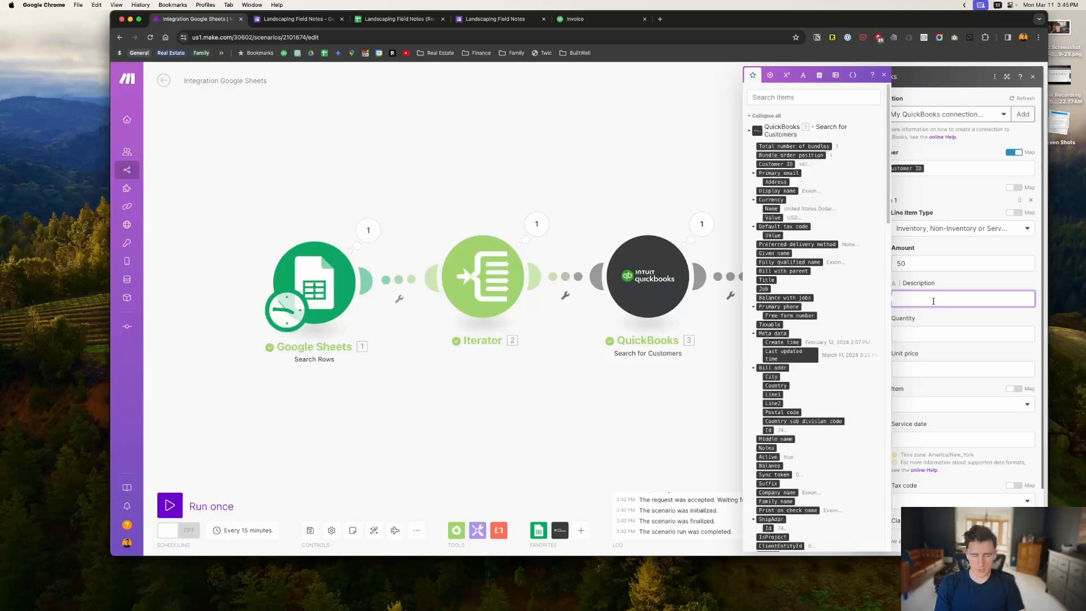
type("Dex")
type("cription g")
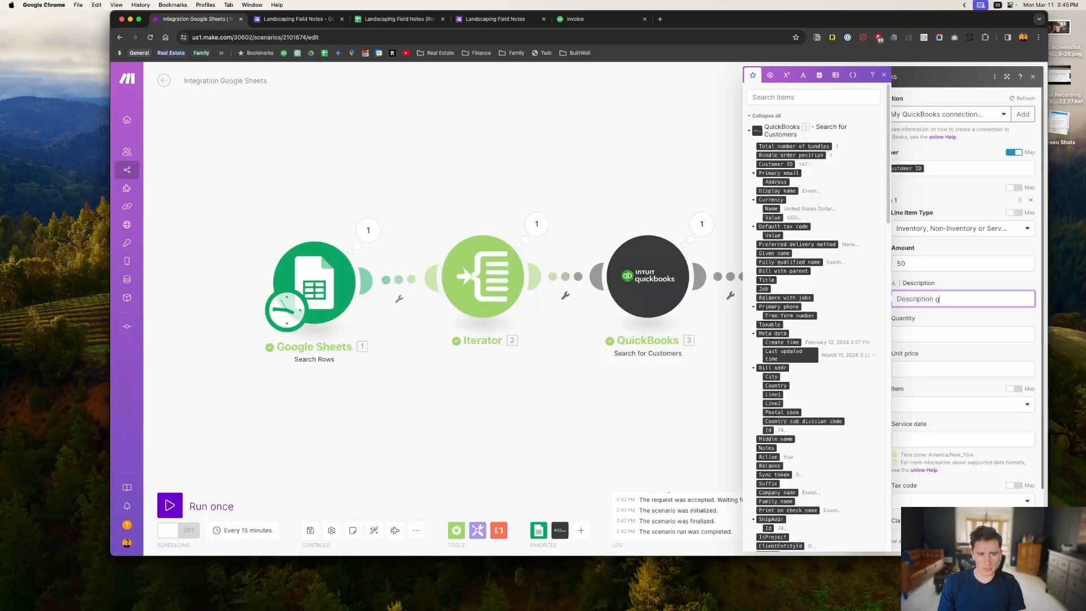
type("oesd here")
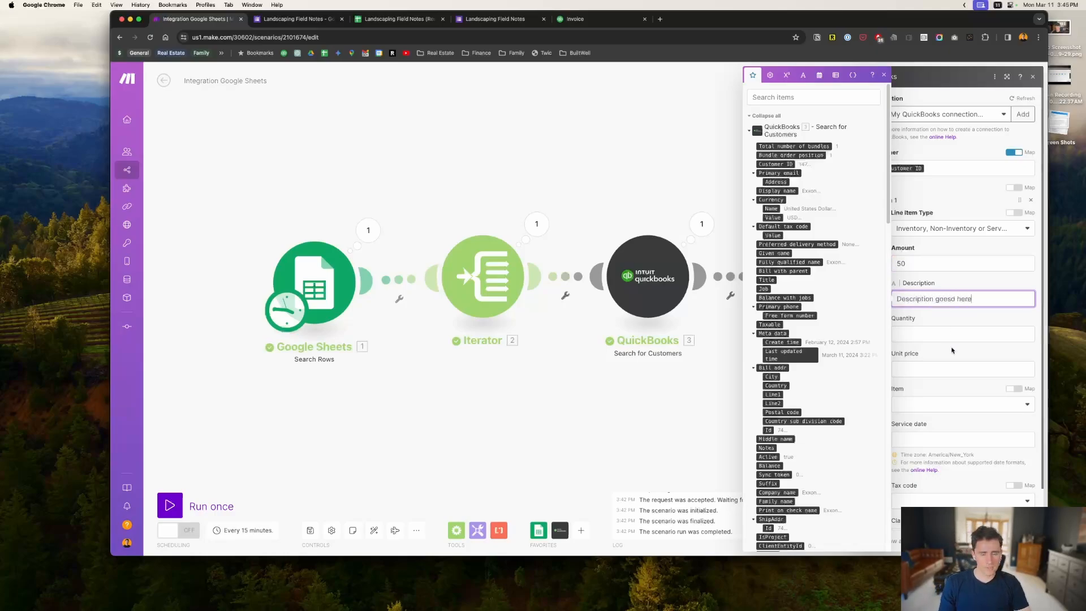
Set Item 1's Quantity to 1 and its Unit price to 50.
scroll(952, 349, "down", 1)
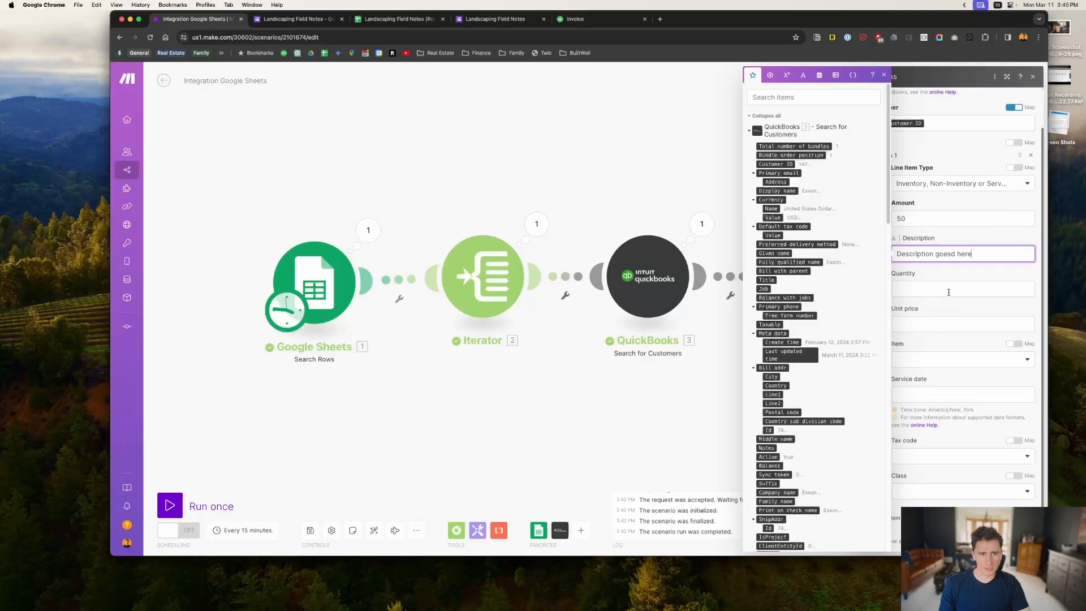
left_click(949, 292)
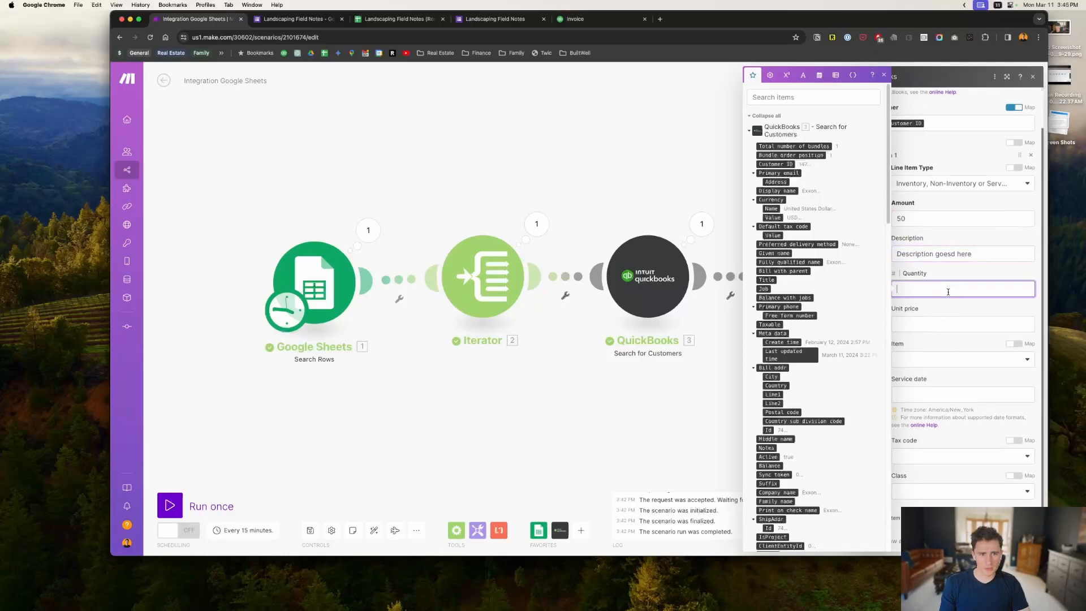
left_click(946, 328)
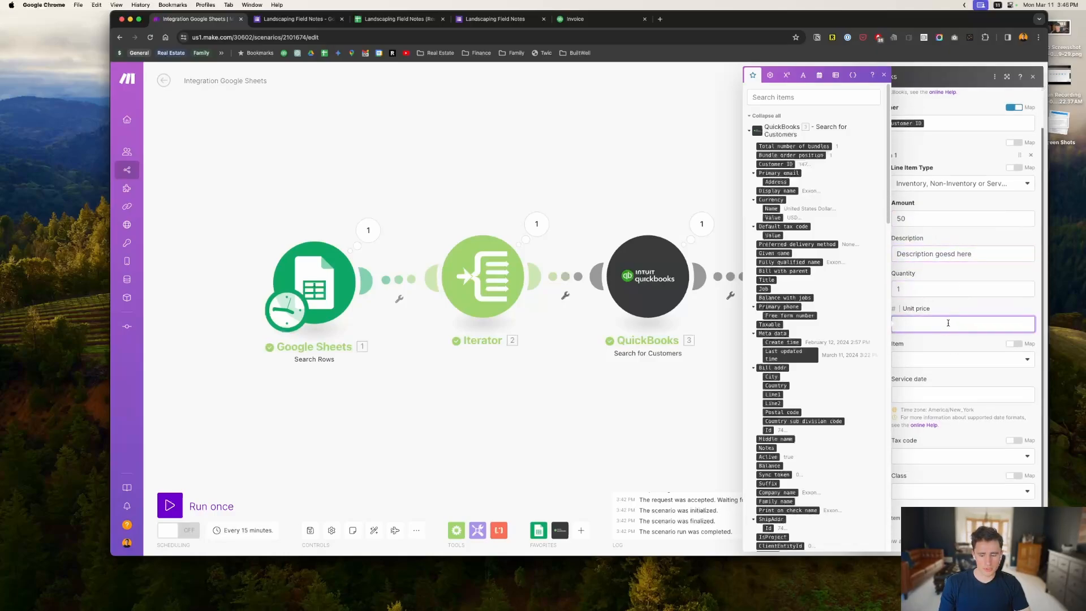
type("50")
Try leaving Item 1's Amount empty, and restore it to 50.
left_click(938, 216)
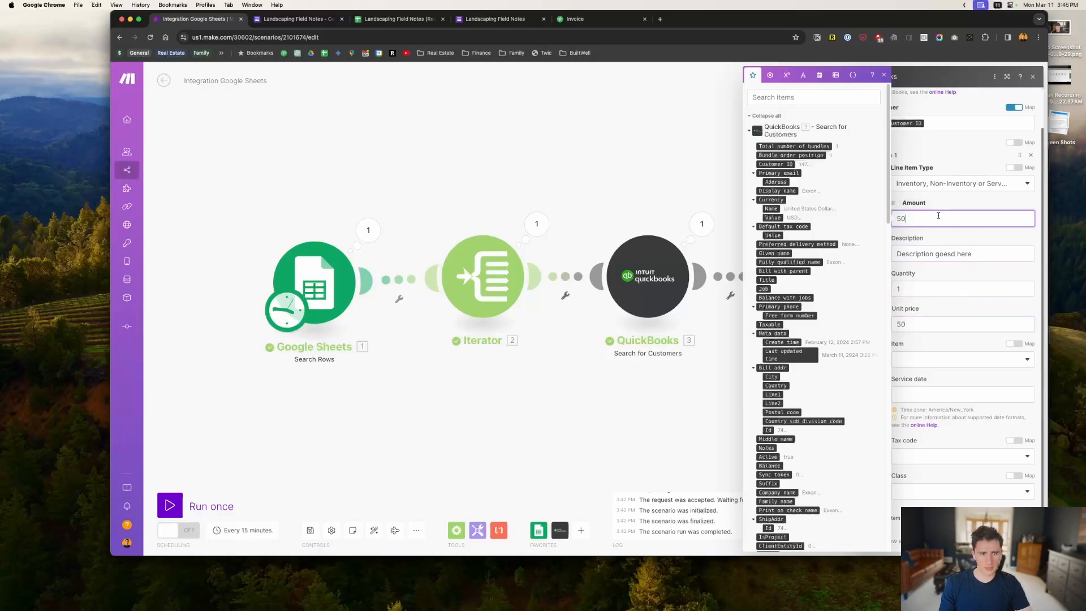
key("BackSpace")
key("BackSpace")
left_click(967, 155)
scroll(967, 149, "up", 2)
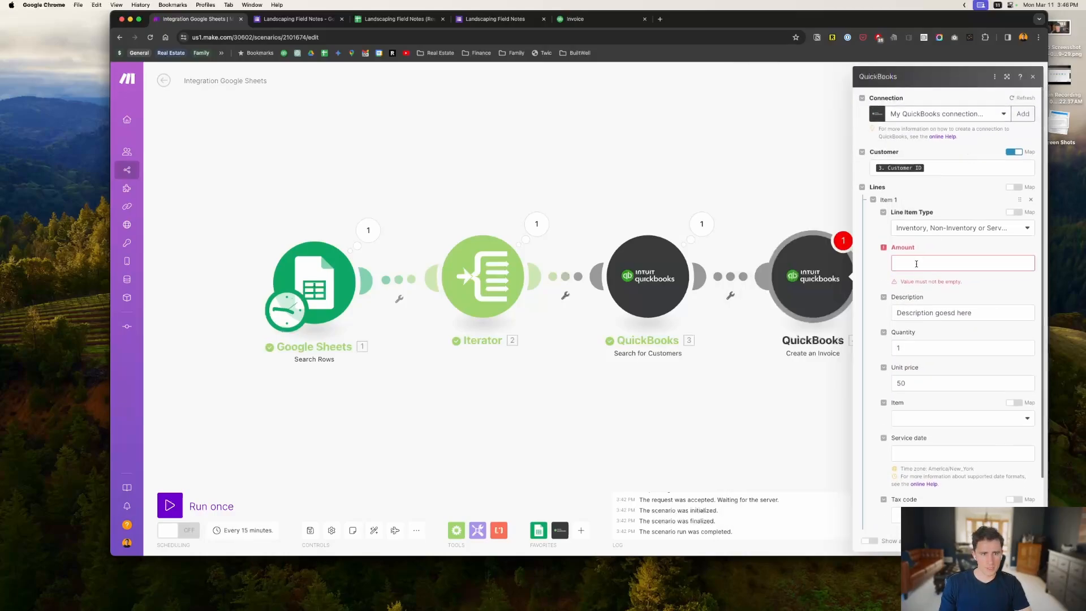
left_click(916, 263)
type("50")
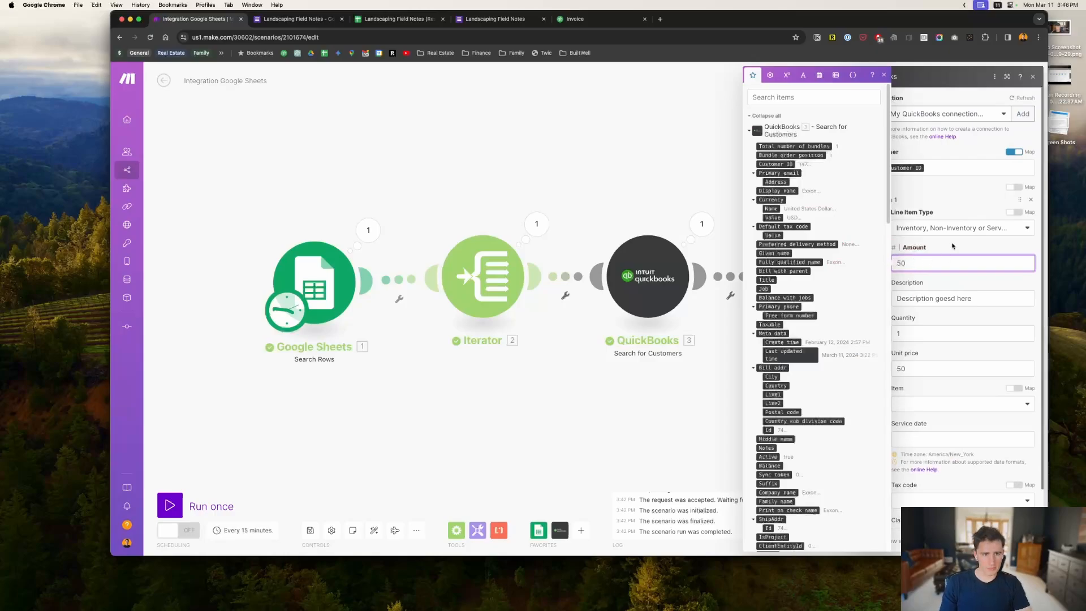
left_click(969, 240)
Make Item 1's Item field mappable and map it to Services Performed (D) from the Google Sheets Search Rows module.
scroll(971, 243, "down", 1)
left_click(972, 363)
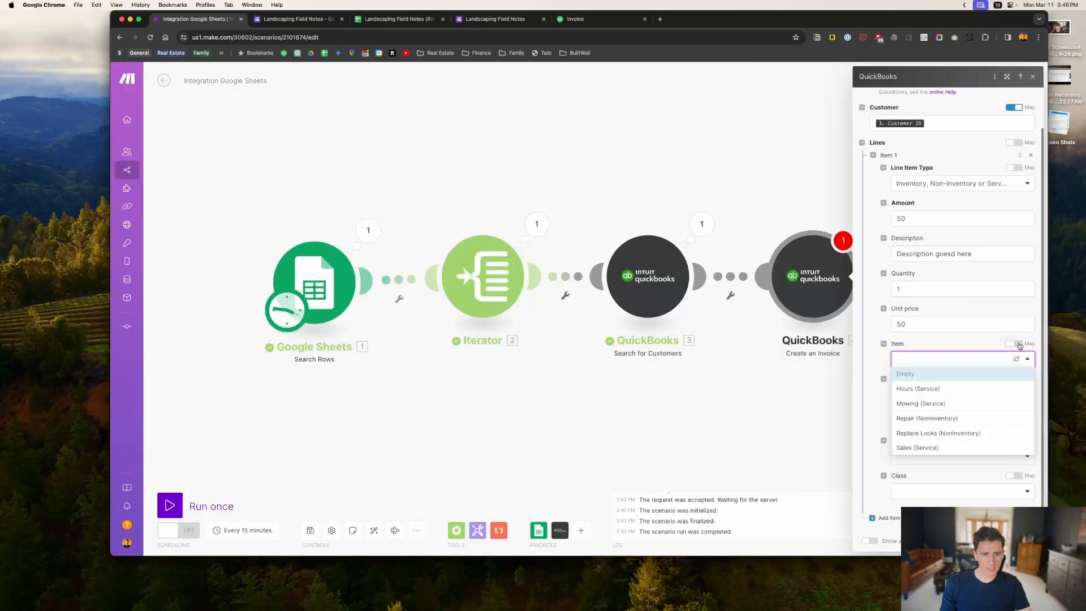
left_click(1014, 343)
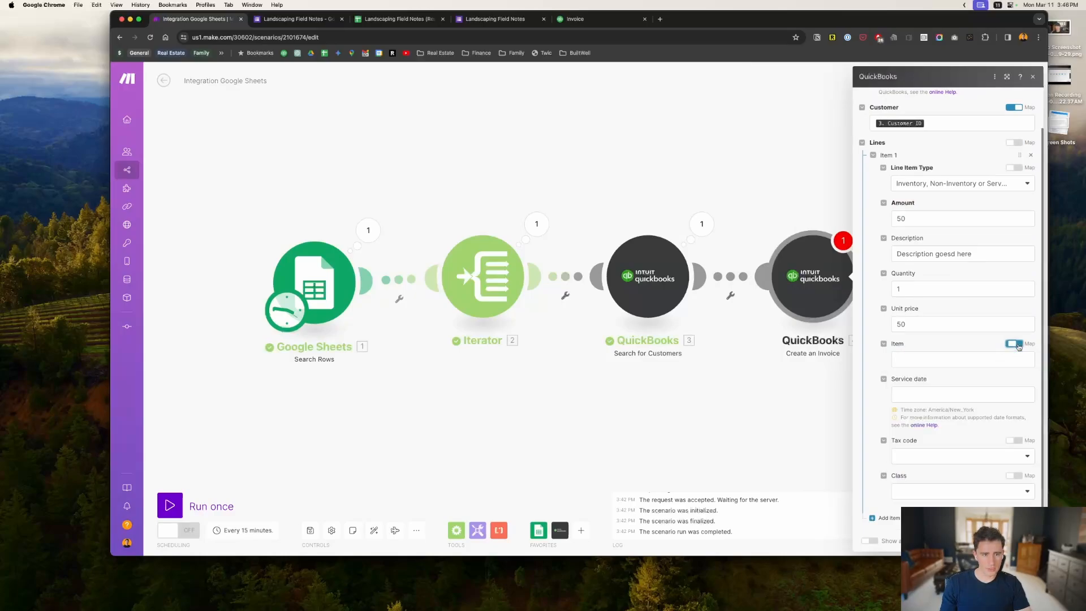
left_click(950, 362)
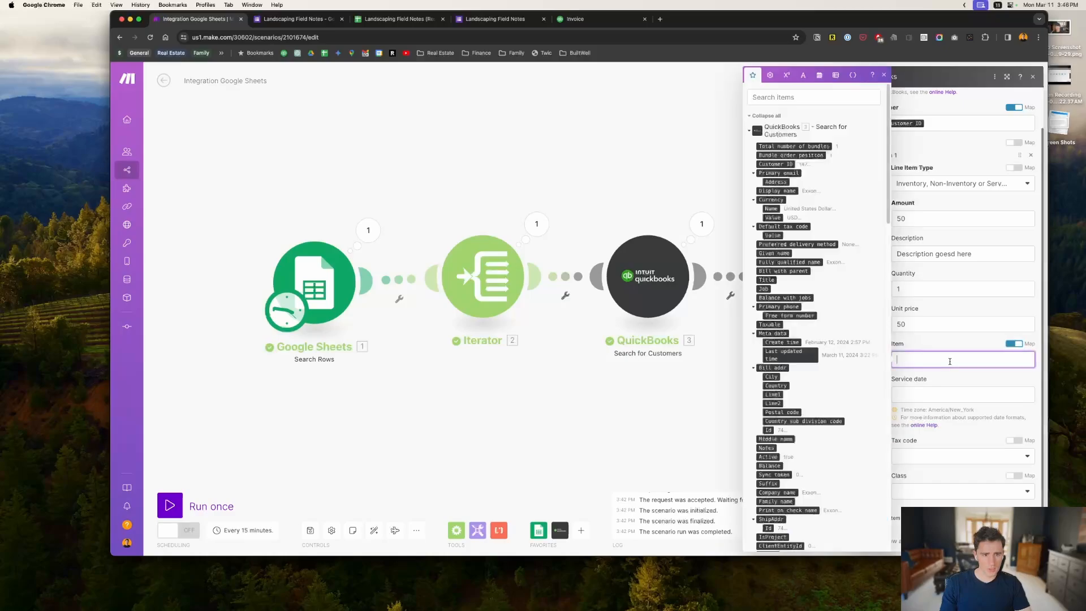
left_click(749, 131)
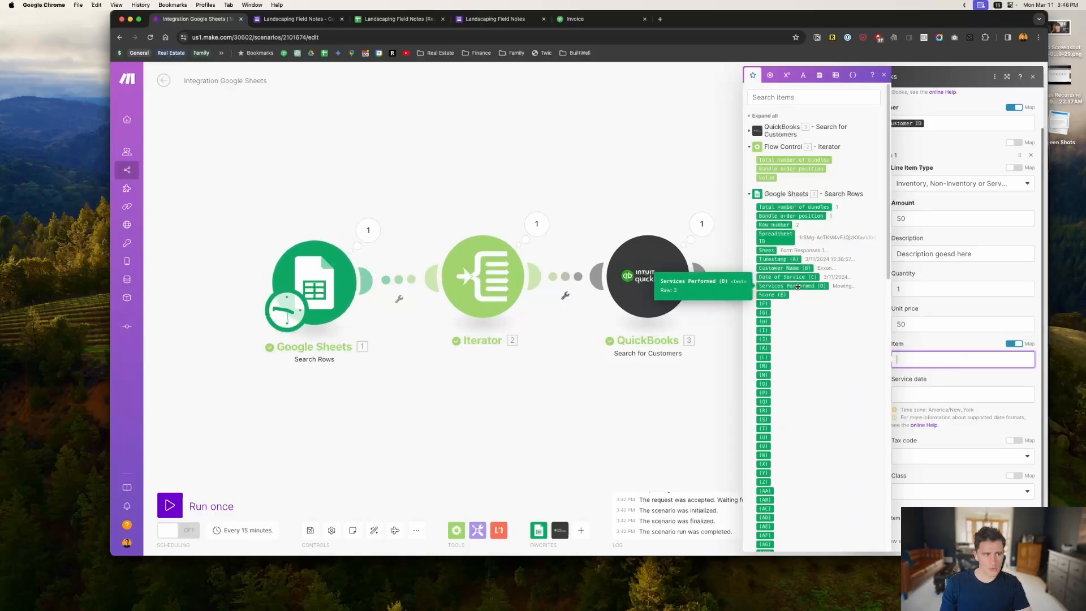
left_click(751, 131)
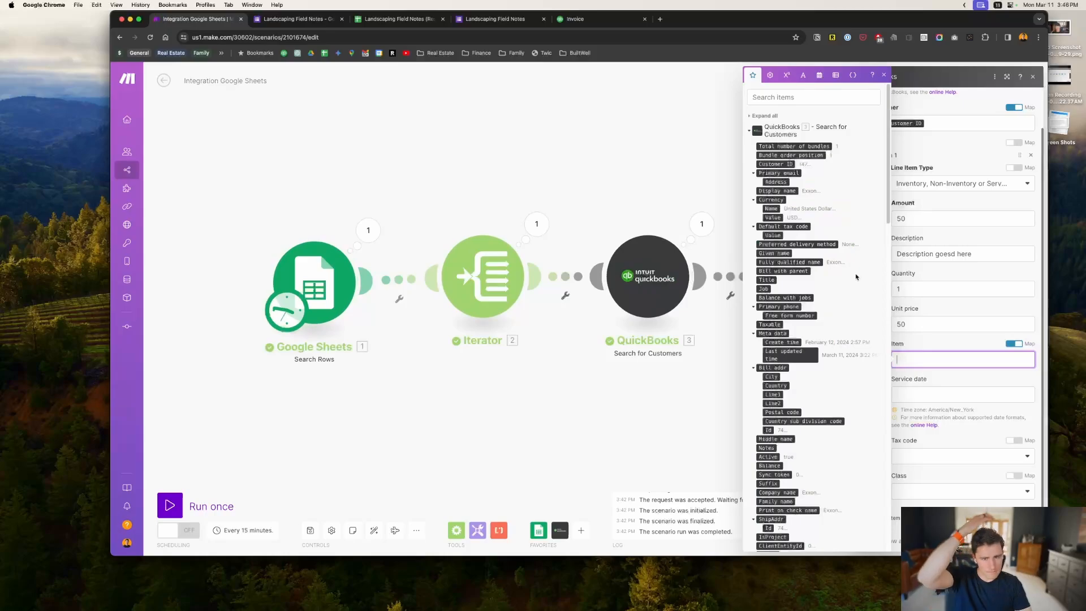
scroll(838, 277, "down", 2)
scroll(837, 277, "down", 3)
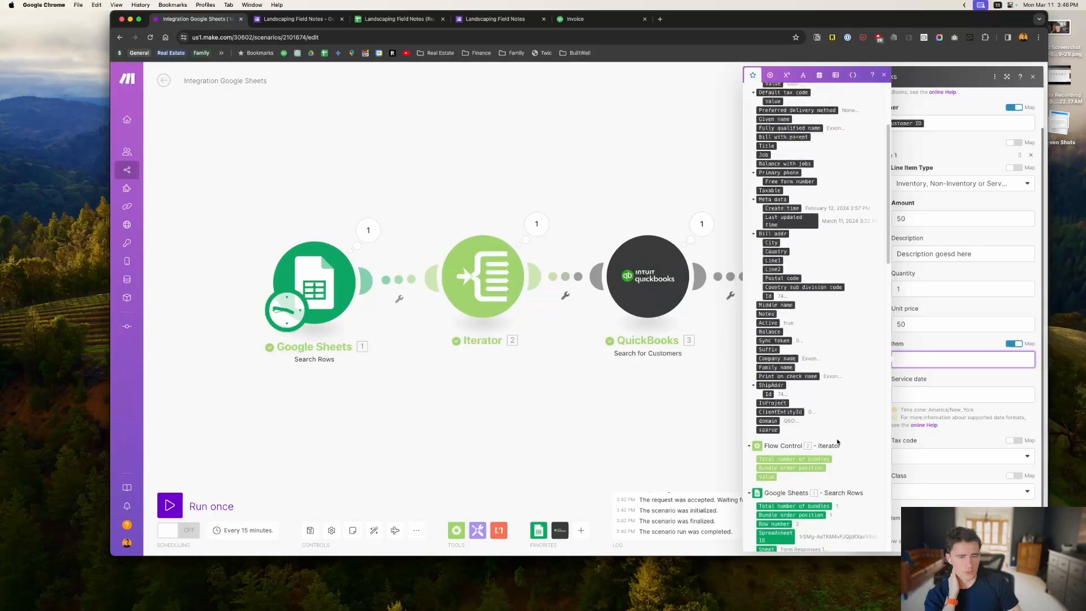
scroll(824, 448, "down", 4)
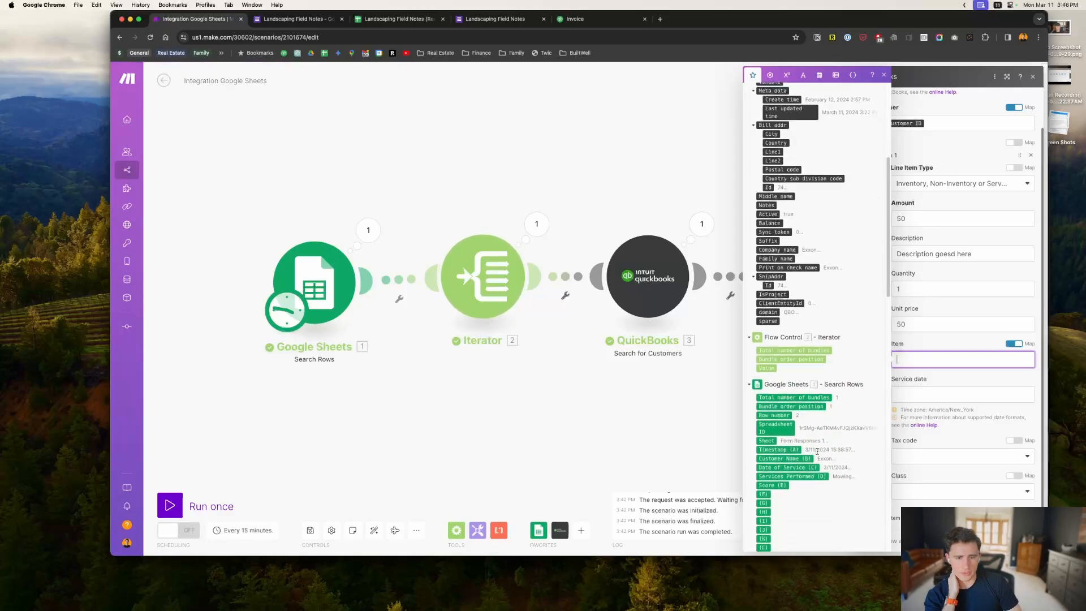
left_click(799, 478)
Map Item 1's Service date to Date of Service (C) from Google Sheets and save the Create an Invoice module.
left_click(941, 394)
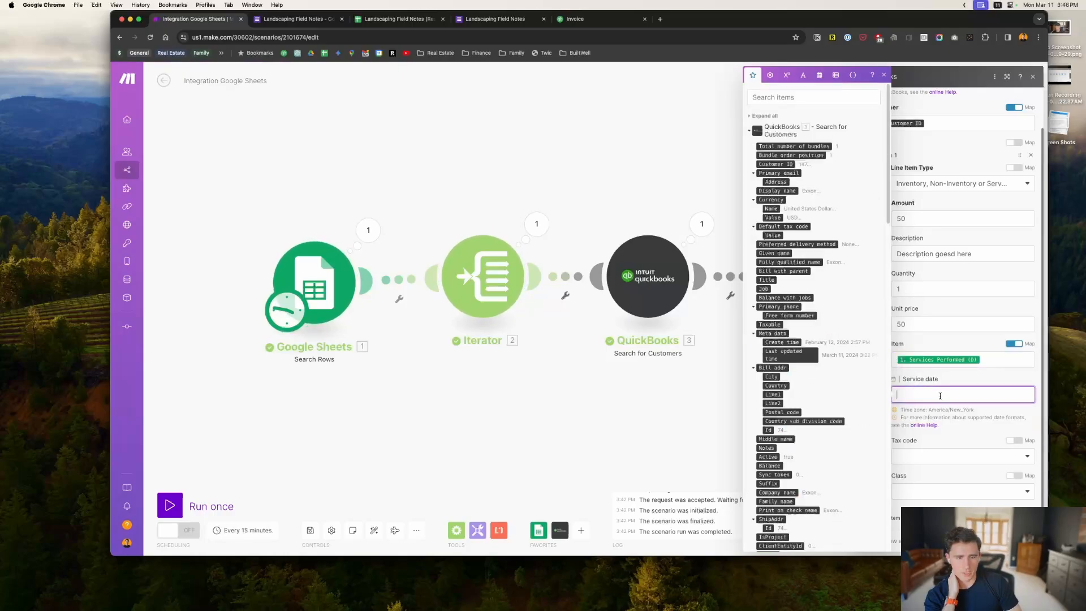
left_click(749, 130)
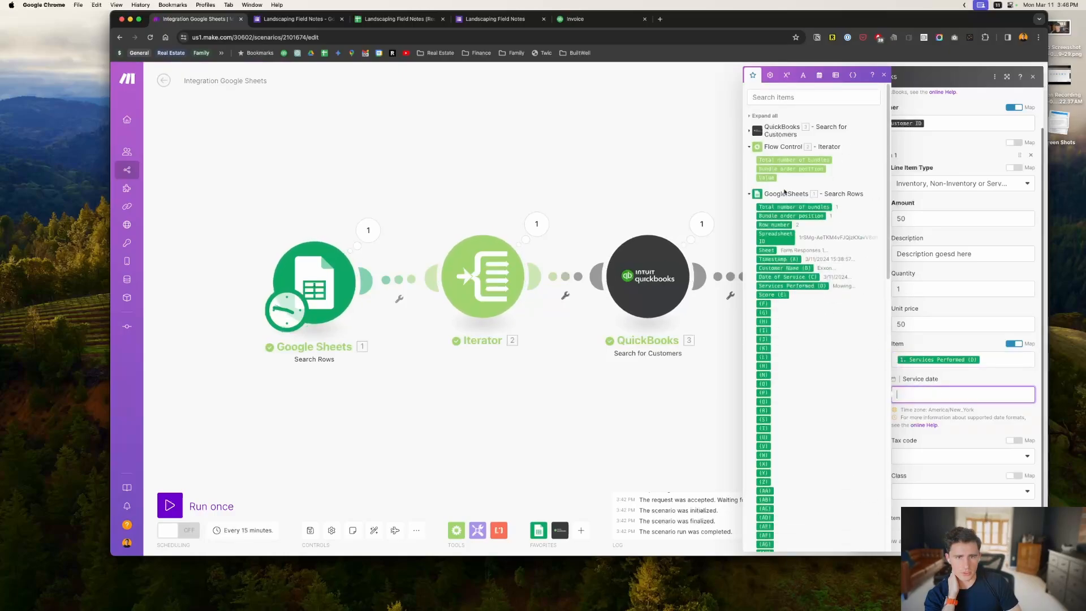
left_click(776, 277)
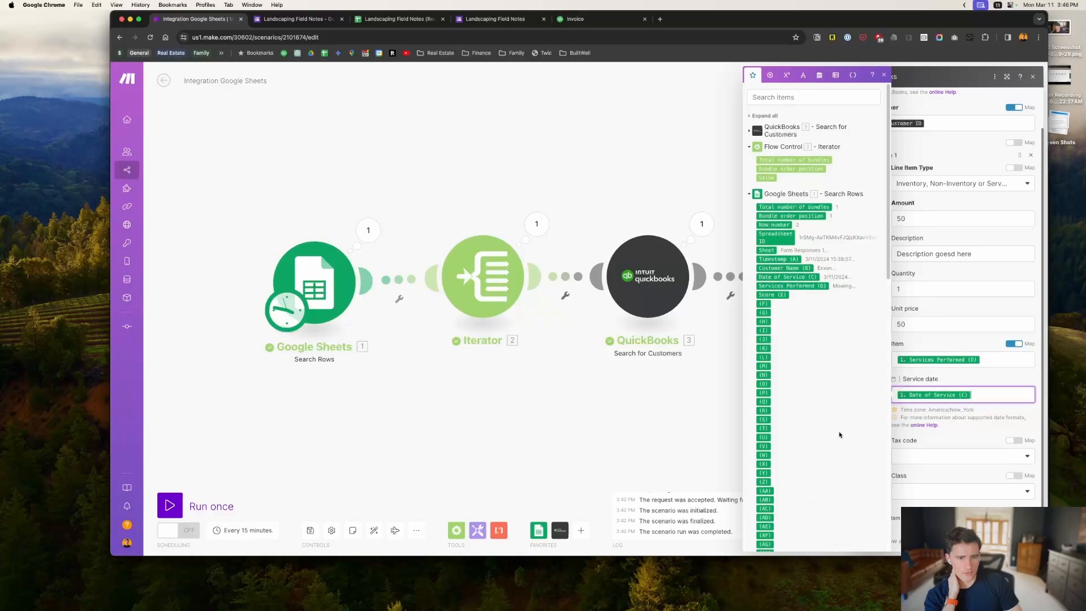
left_click(931, 353)
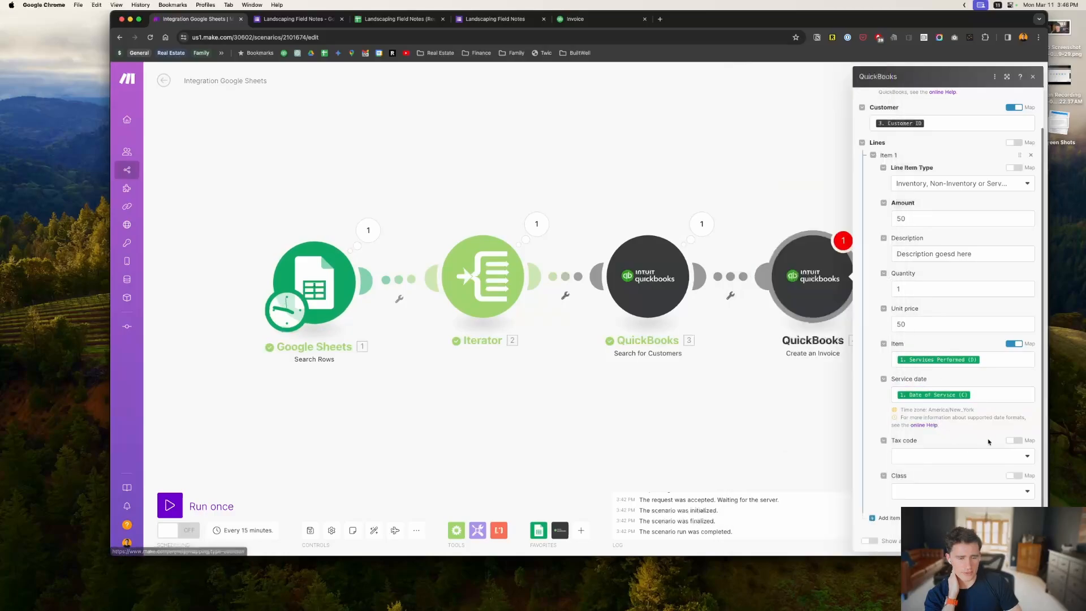
left_click(1032, 457)
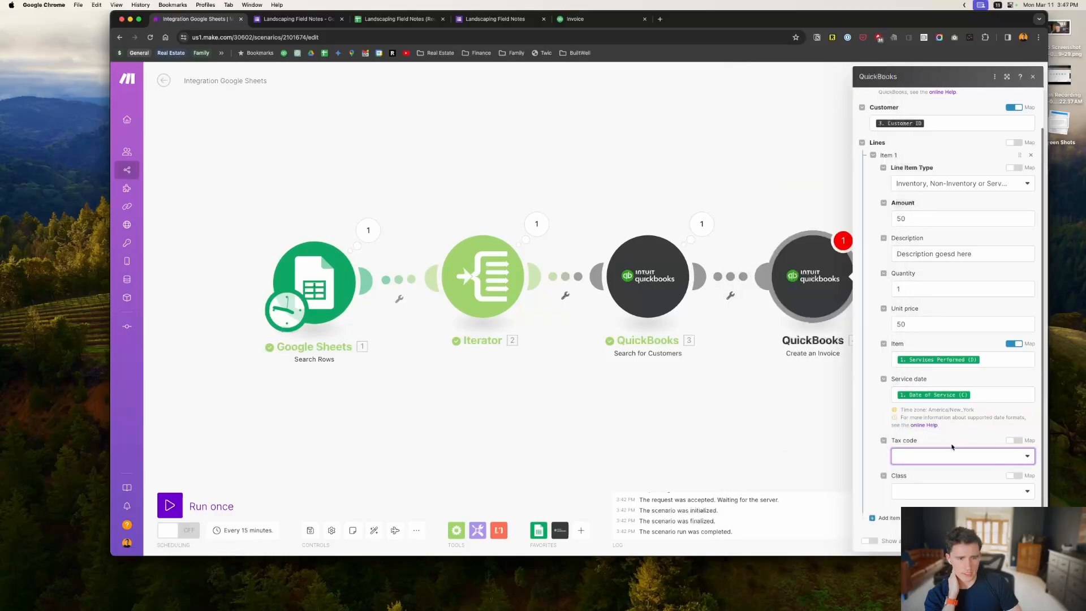
scroll(912, 360, "up", 1)
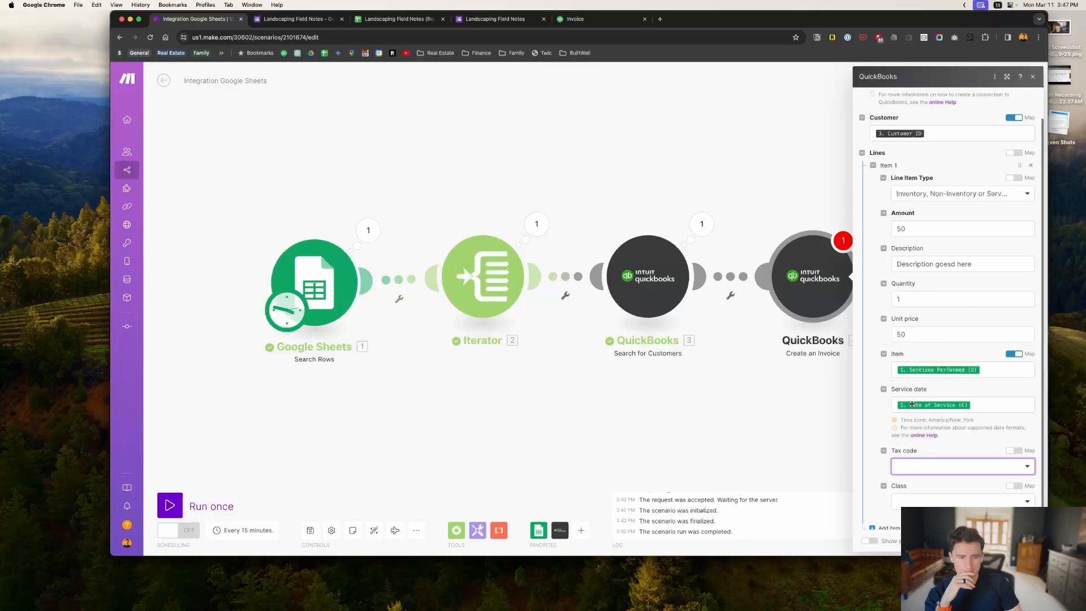
scroll(910, 408, "down", 1)
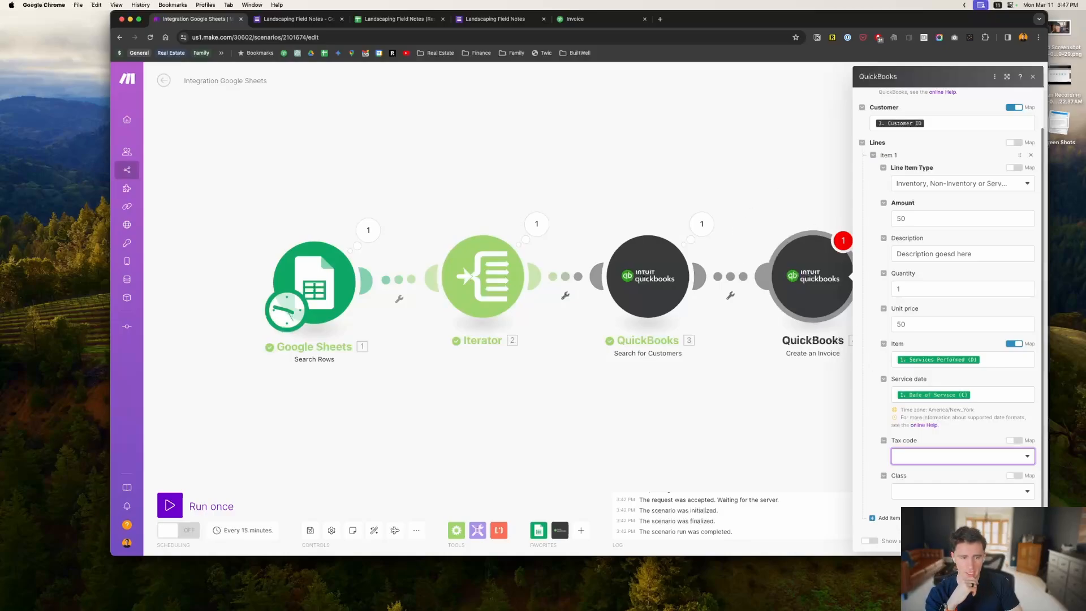
left_click(1022, 541)
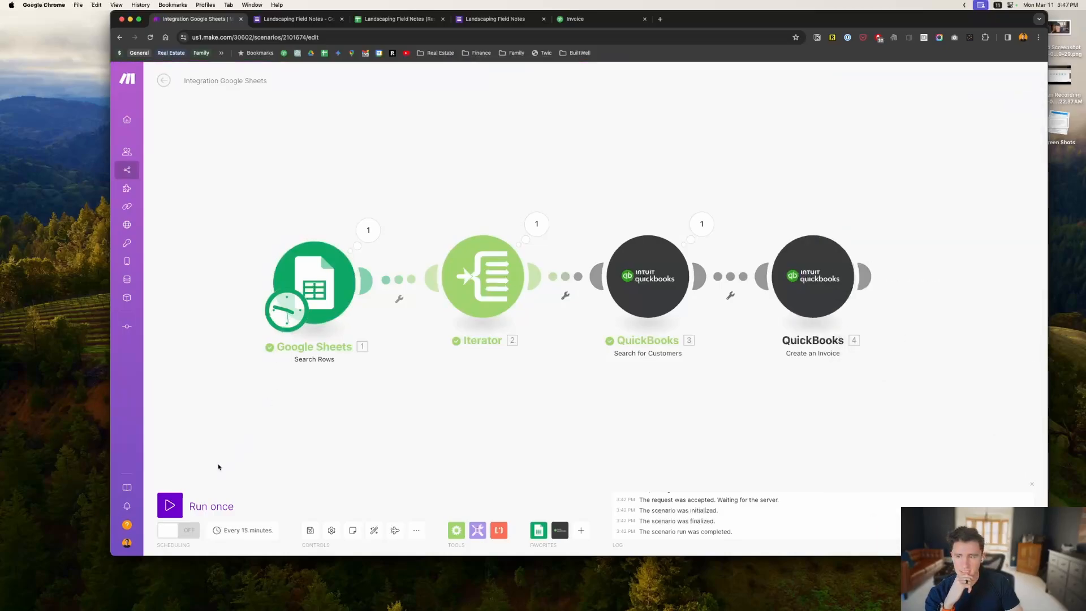
Run the scenario once and inspect the execution details of the Create an Invoice module.
left_click(168, 507)
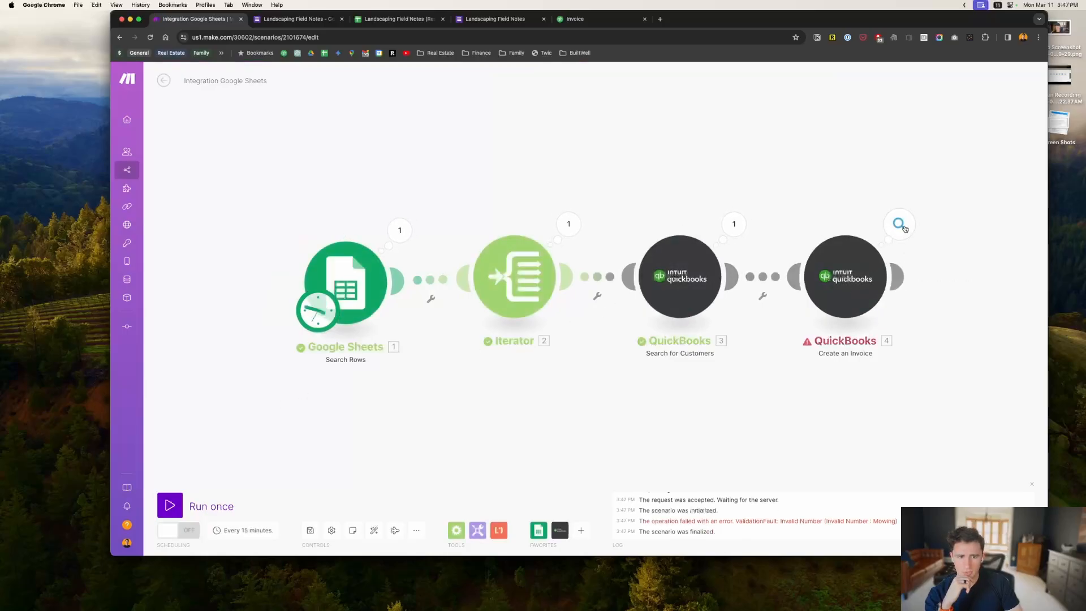
left_click(904, 227)
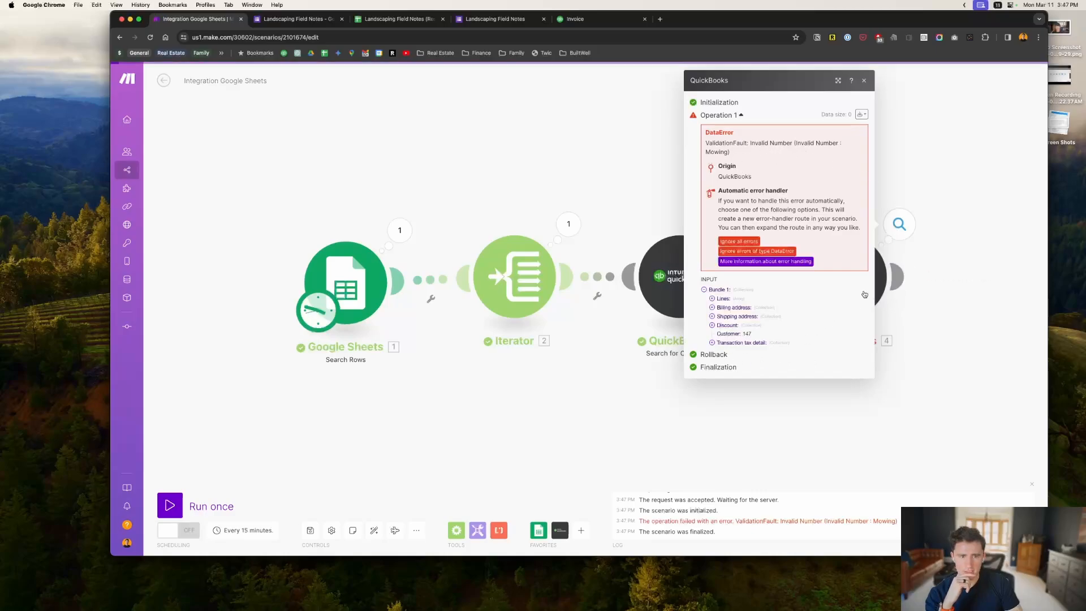
left_click(894, 277)
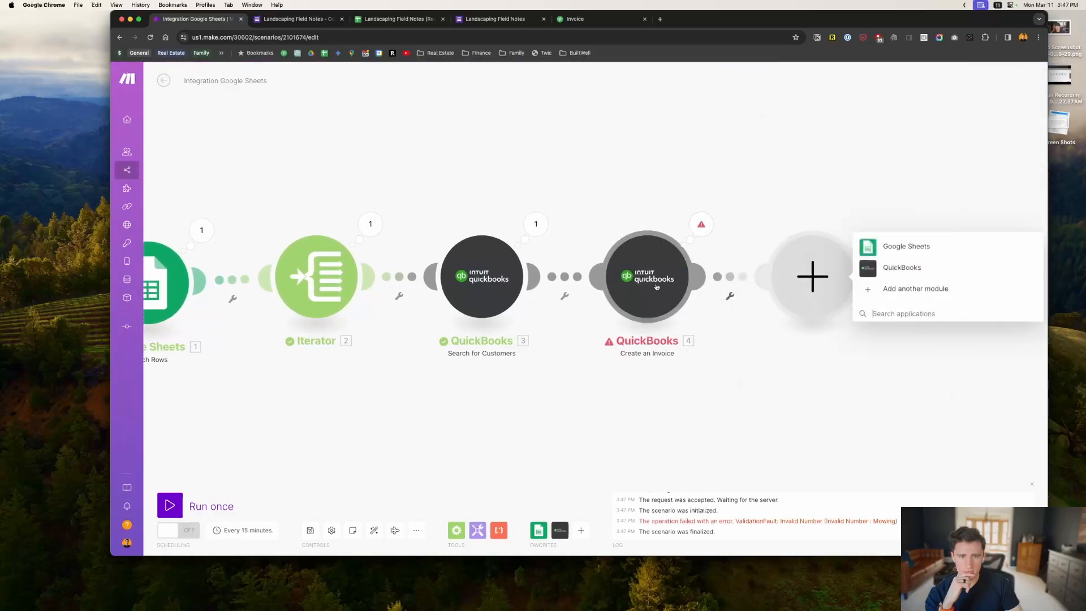
left_click(874, 267)
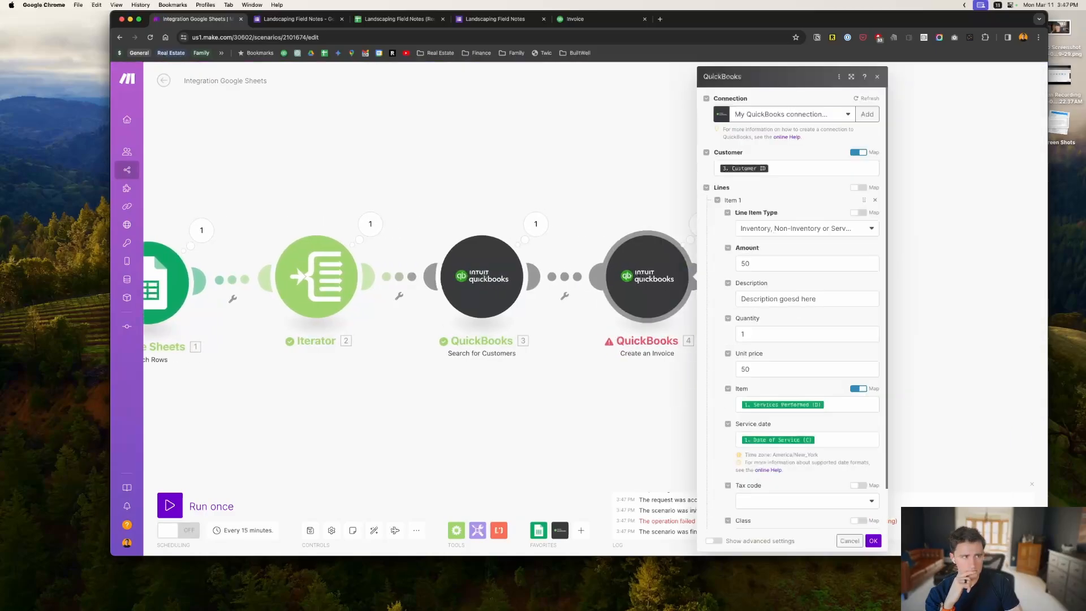
scroll(800, 362, "down", 2)
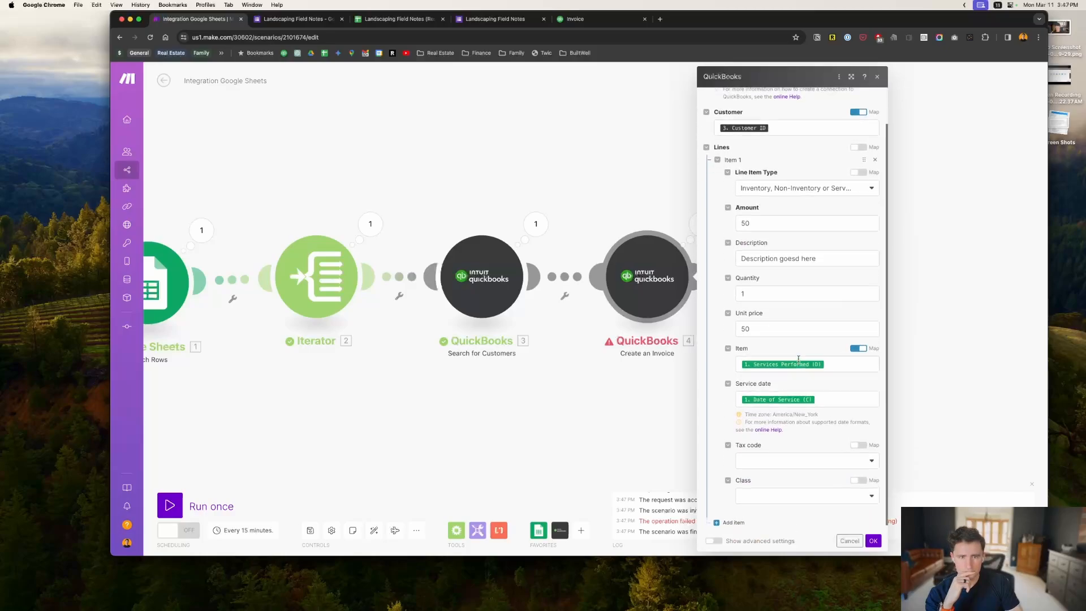
scroll(808, 362, "up", 2)
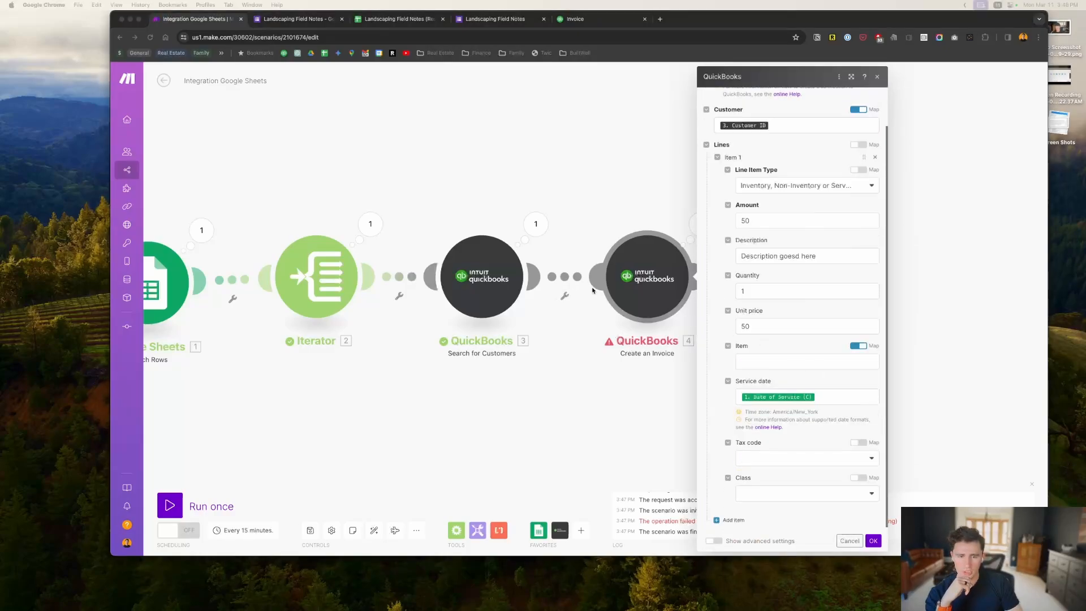
left_click(776, 363)
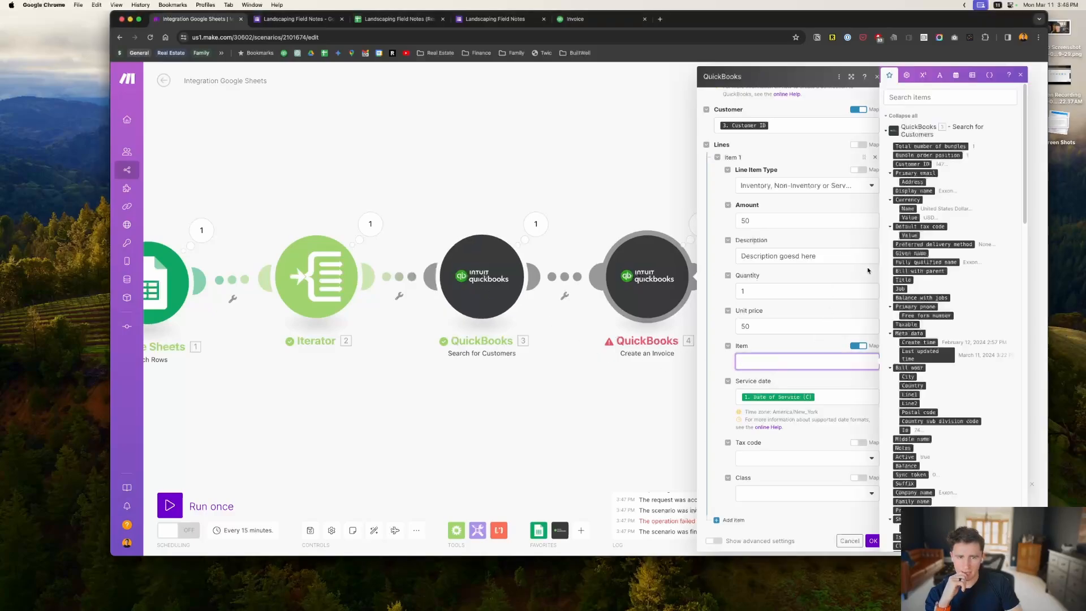
left_click(826, 220)
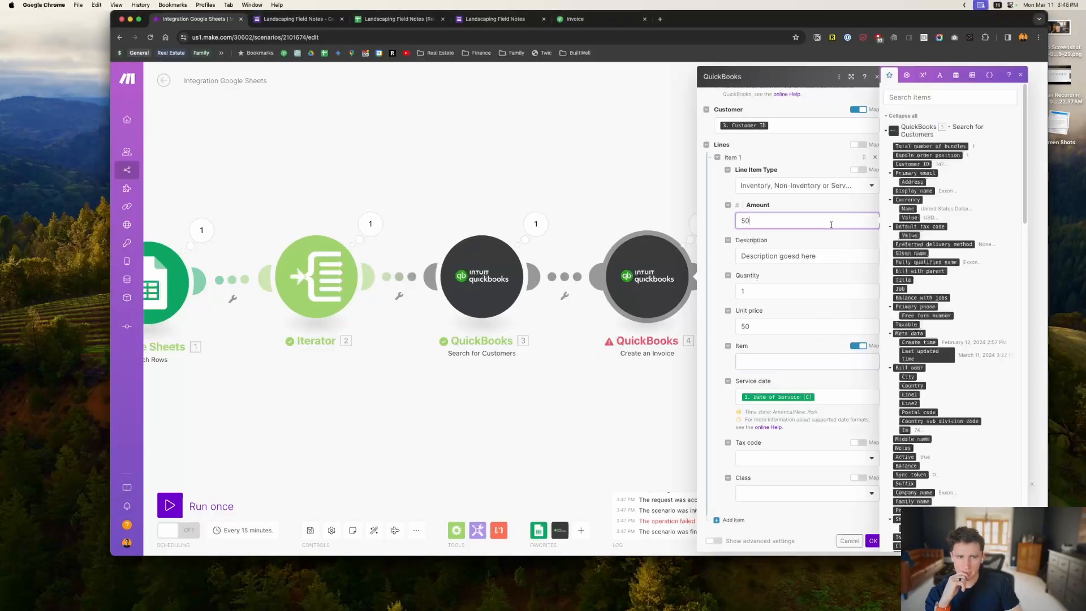
left_click(850, 540)
Move the Create an Invoice module away from Search for Customers and unlink the two modules.
left_click_drag(647, 277, 864, 258)
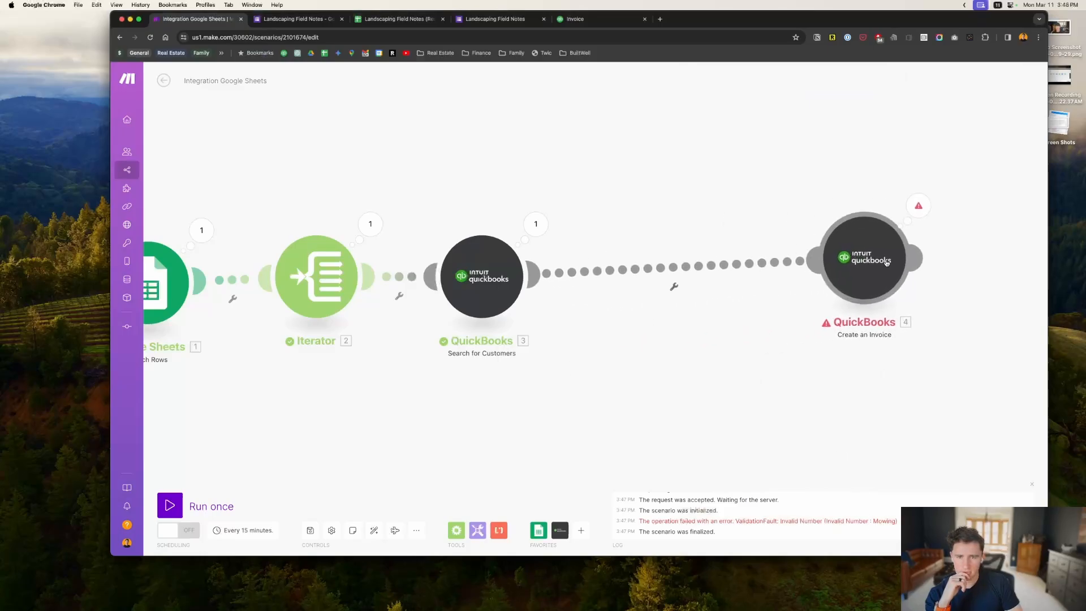
left_click(697, 273)
left_click(712, 288)
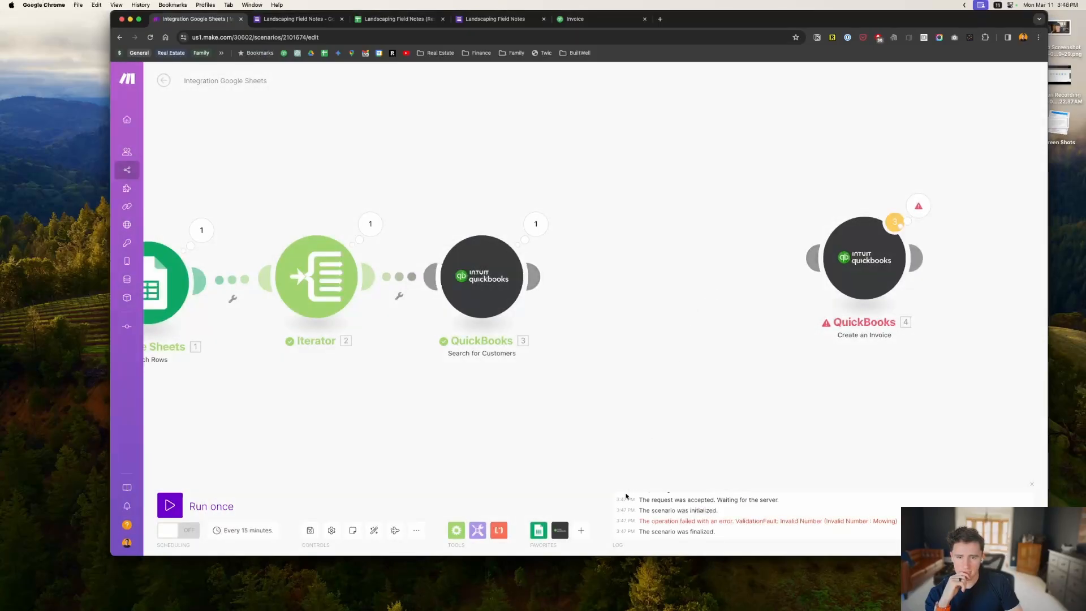
Add a QuickBooks Search for Items module after the Search for Customers module.
double_click(656, 329)
left_click(770, 270)
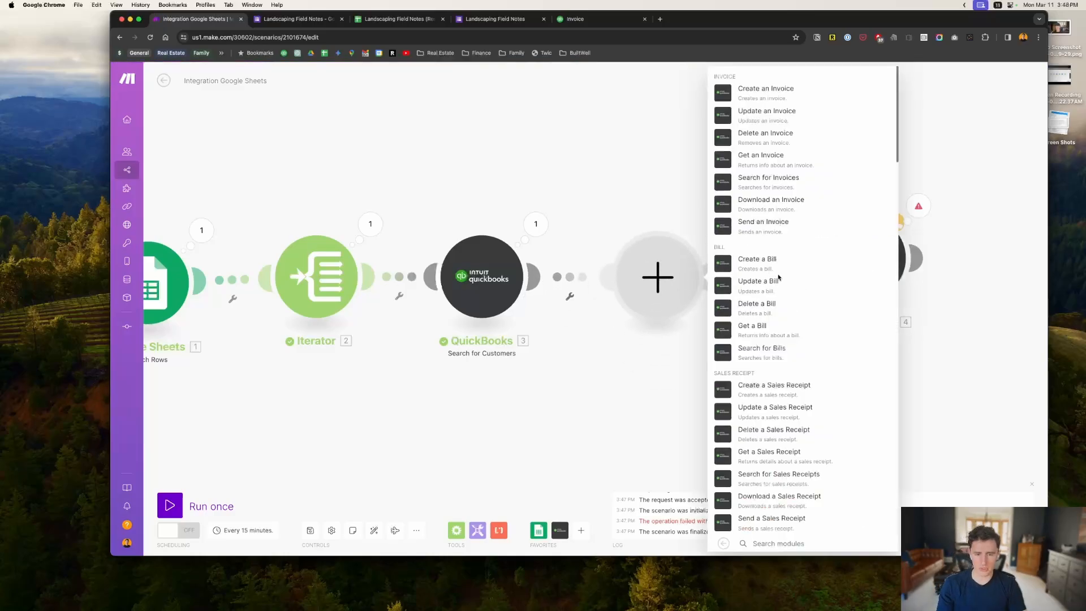
type("produc")
key("BackSpace")
key("BackSpace")
key("BackSpace")
key("BackSpace")
key("BackSpace")
key("BackSpace")
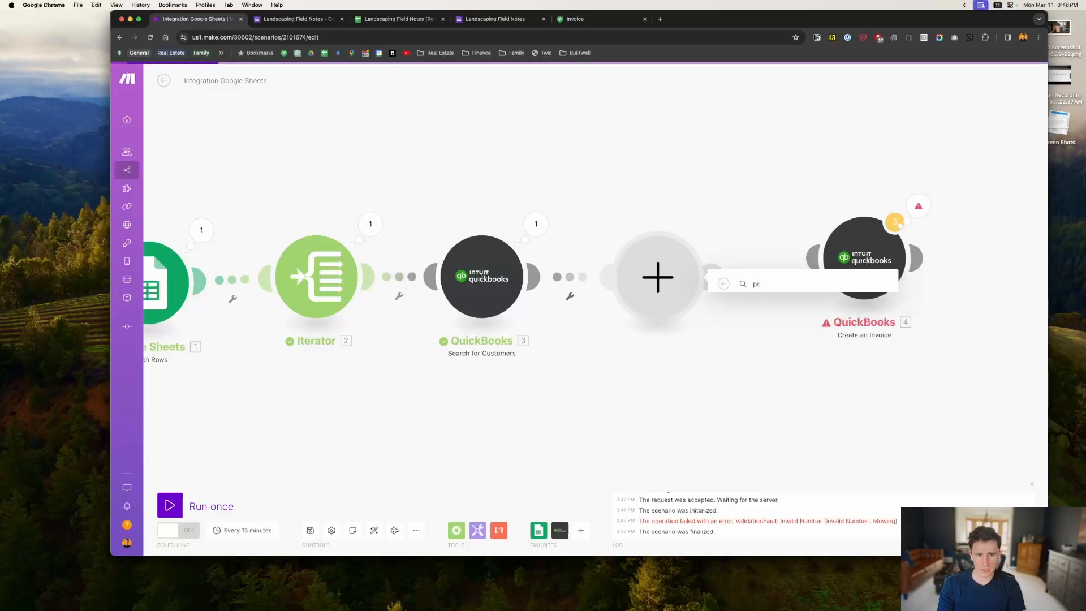
type("item")
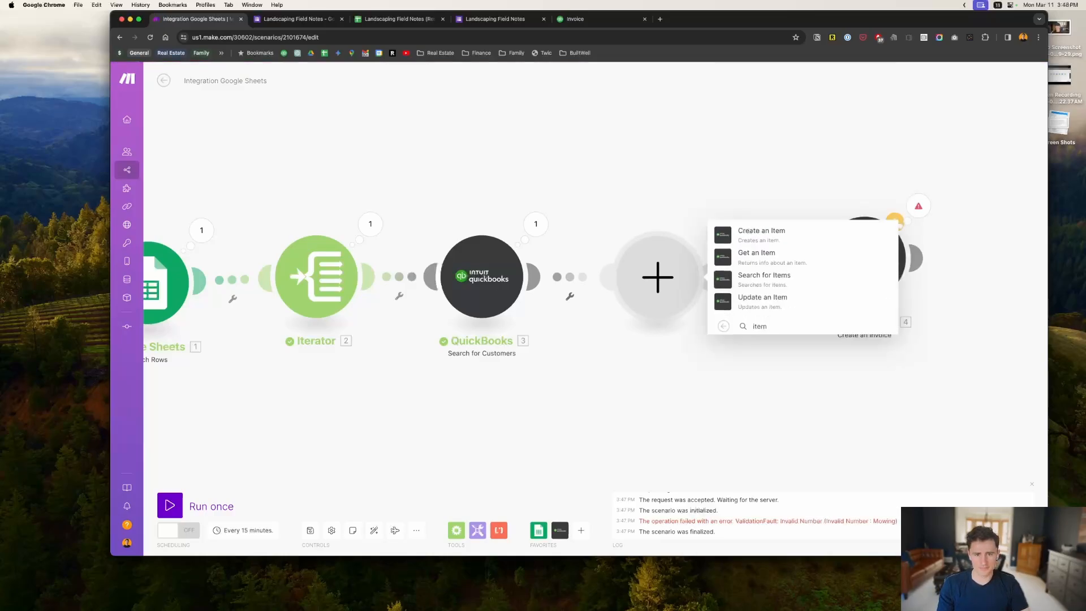
left_click(778, 281)
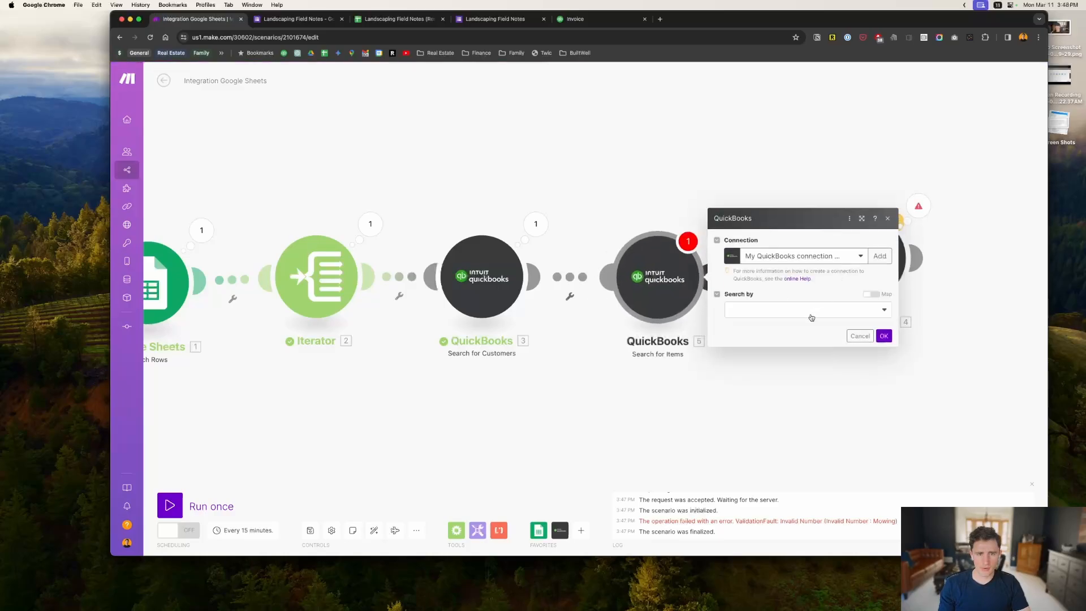
Set Search for Items to search by field where Name contains Services Performed (D) from Google Sheets, and save the module.
left_click(810, 311)
left_click(780, 327)
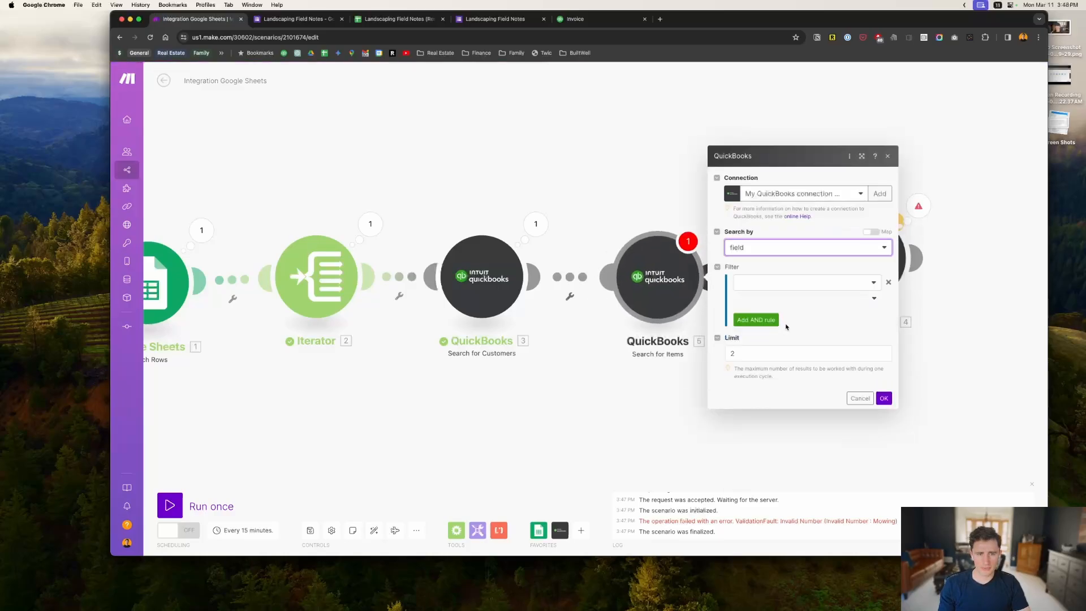
left_click(803, 287)
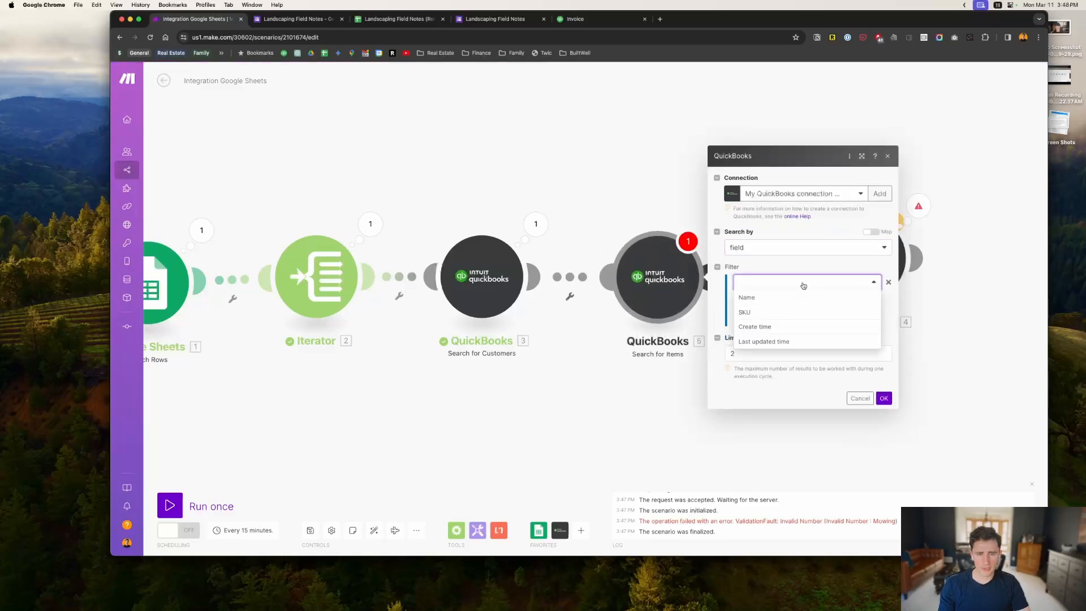
left_click(796, 304)
left_click(854, 298)
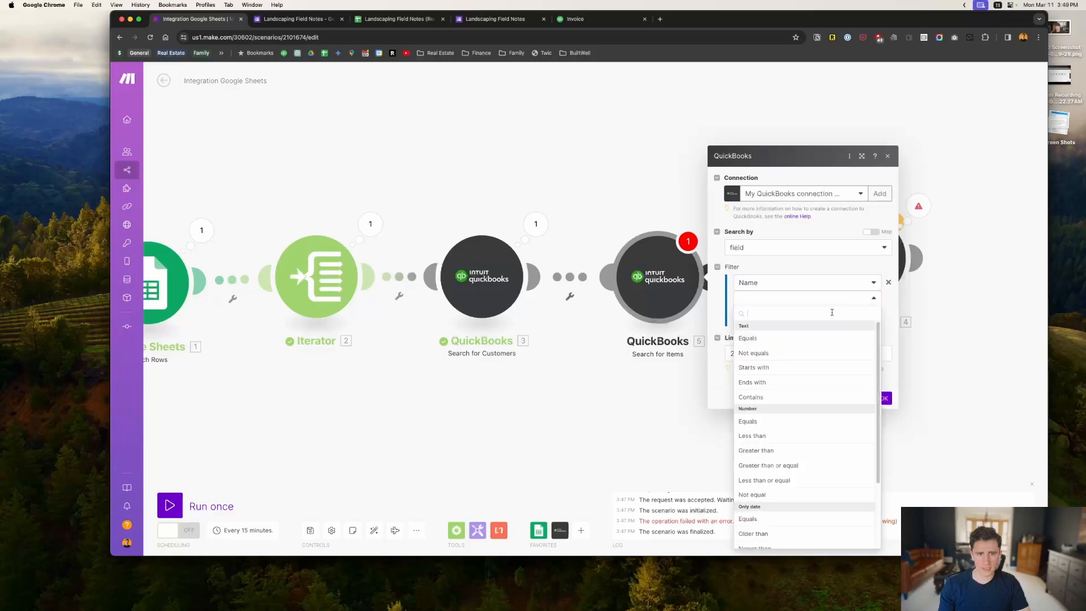
left_click(753, 397)
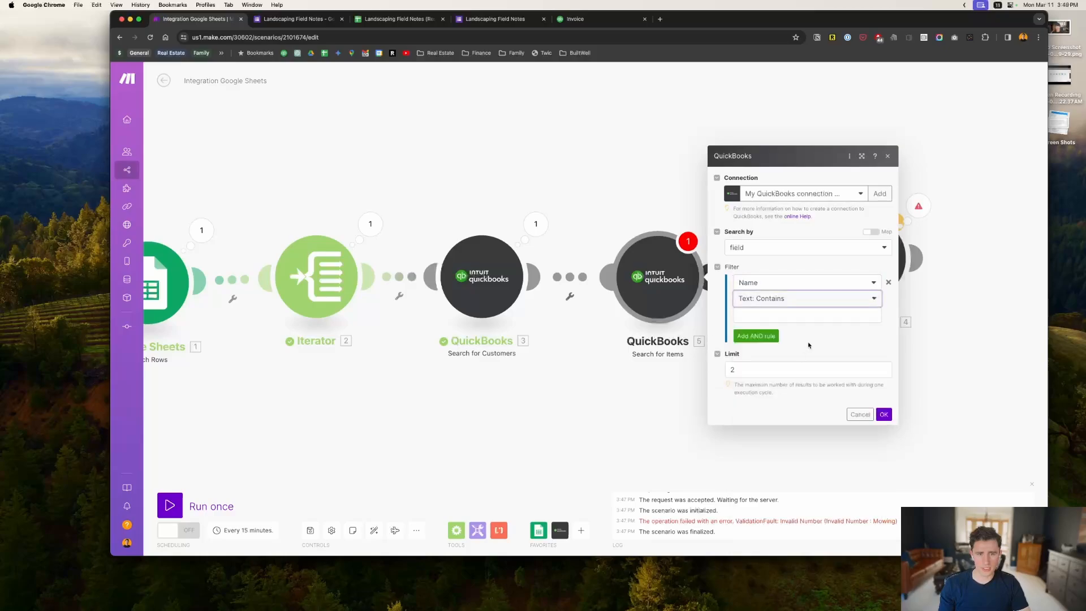
left_click(803, 317)
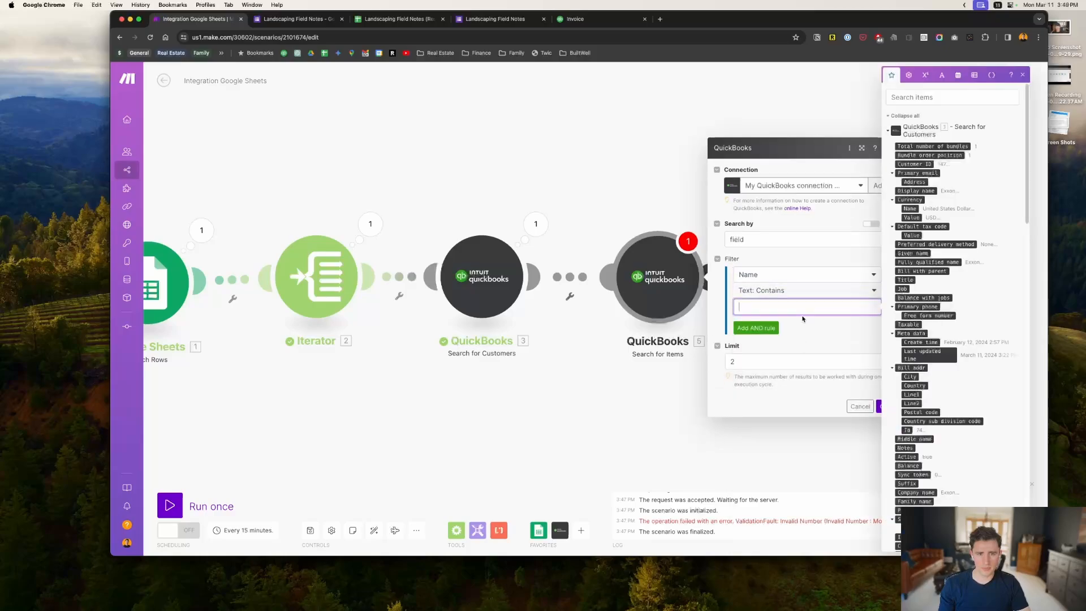
left_click(888, 131)
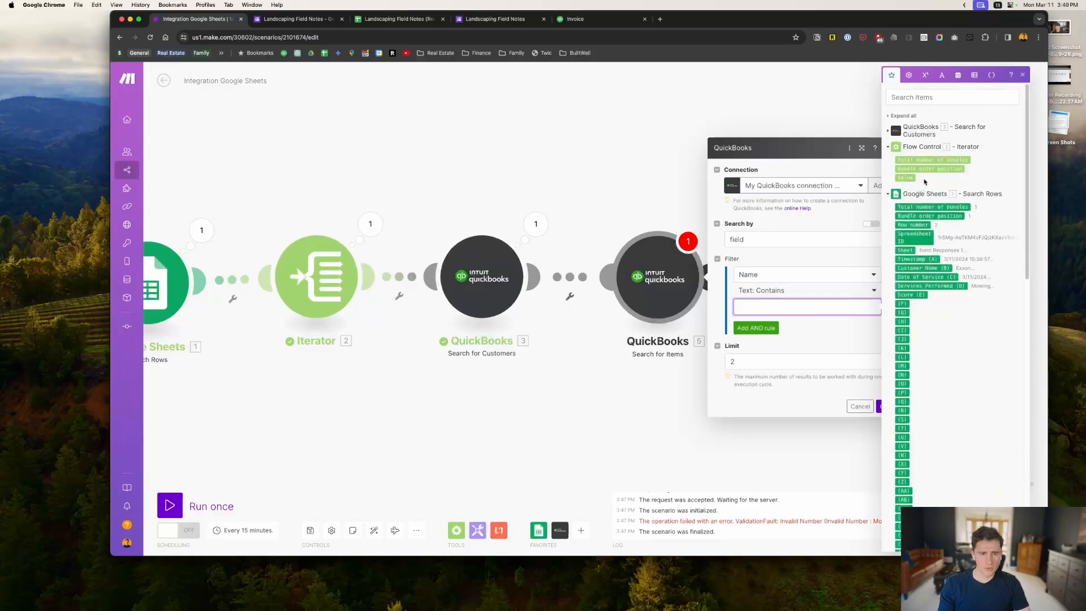
left_click(939, 286)
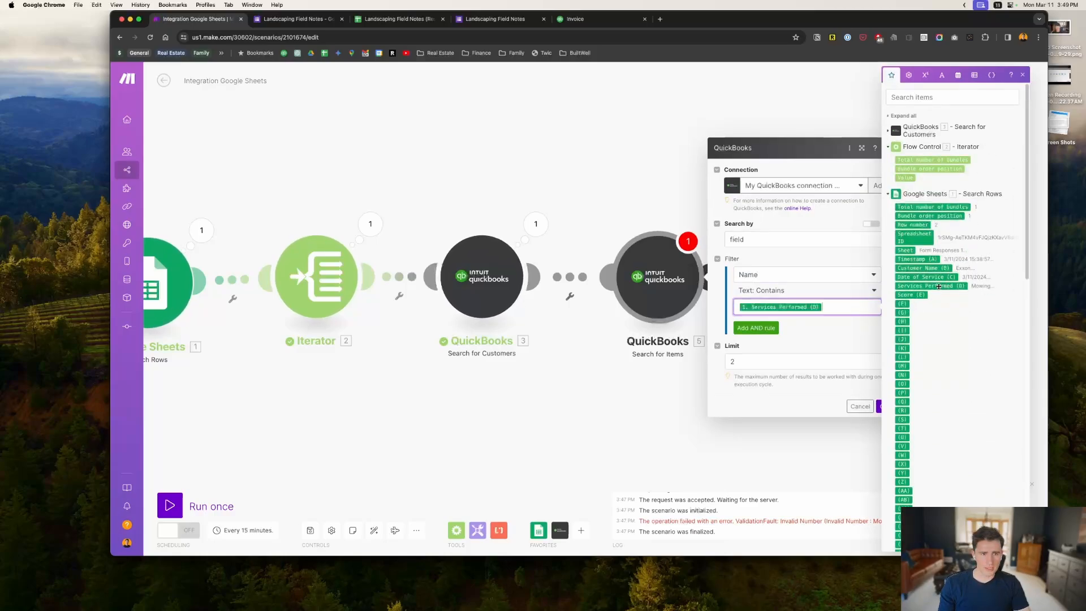
left_click(865, 391)
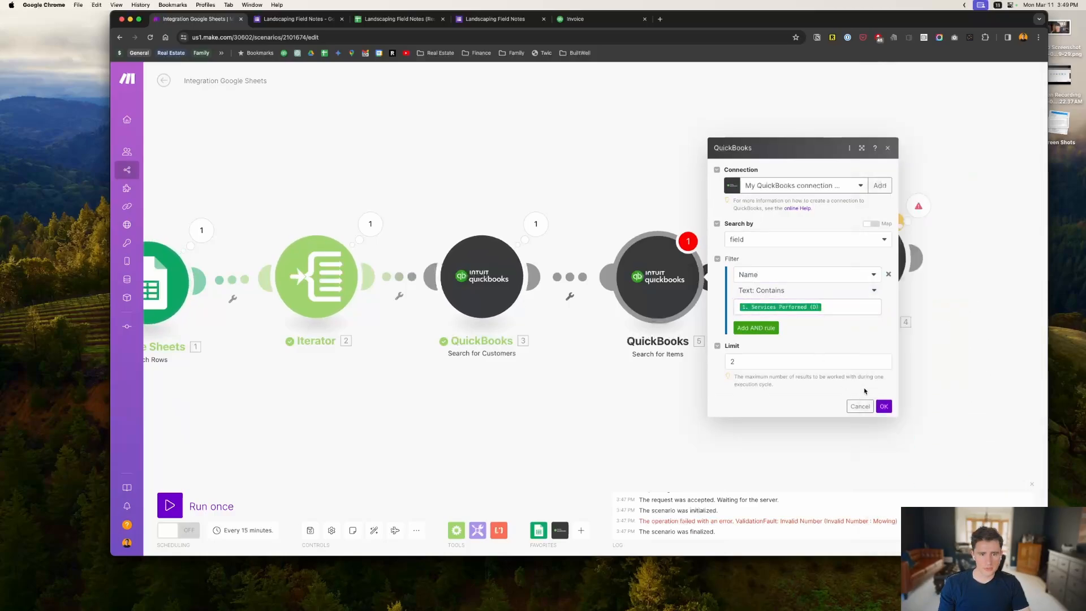
left_click(883, 407)
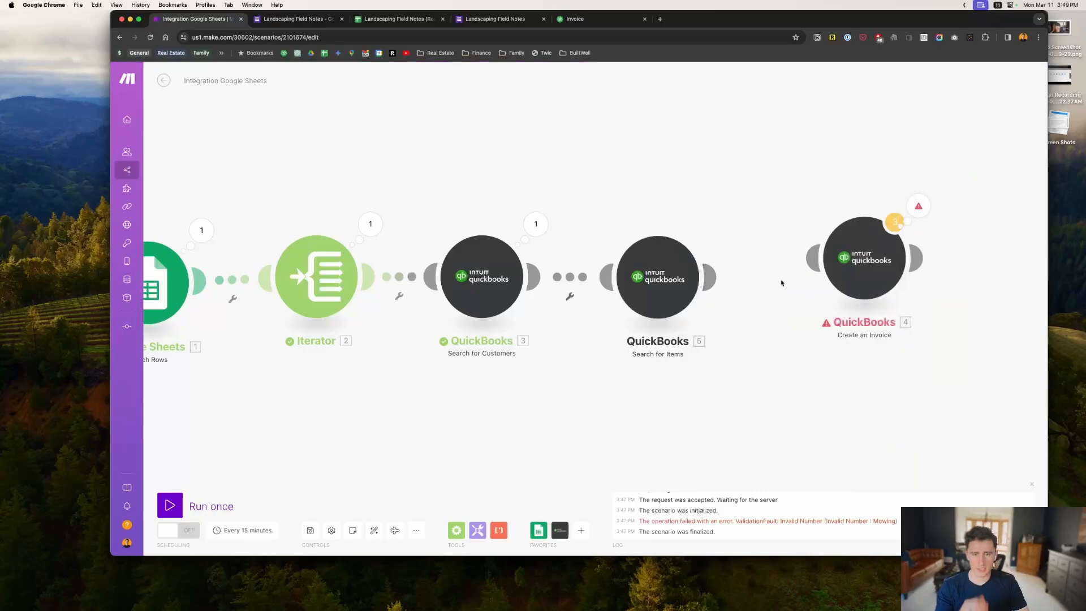
Run the scenario once, inspect the Search for Items output, and link the Create an Invoice module after Search for Items.
left_click(169, 505)
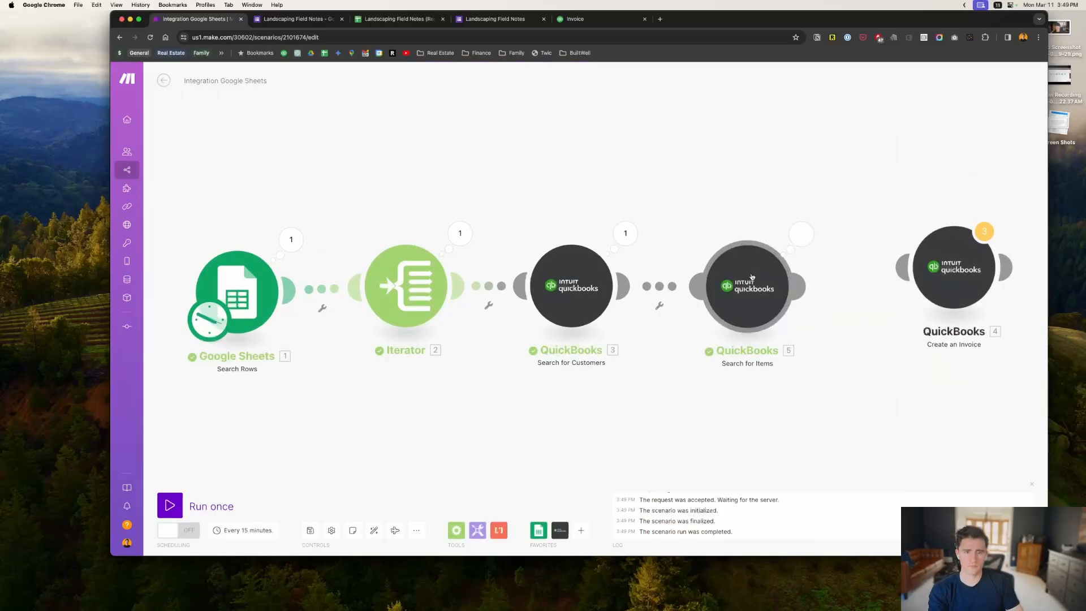
left_click(801, 234)
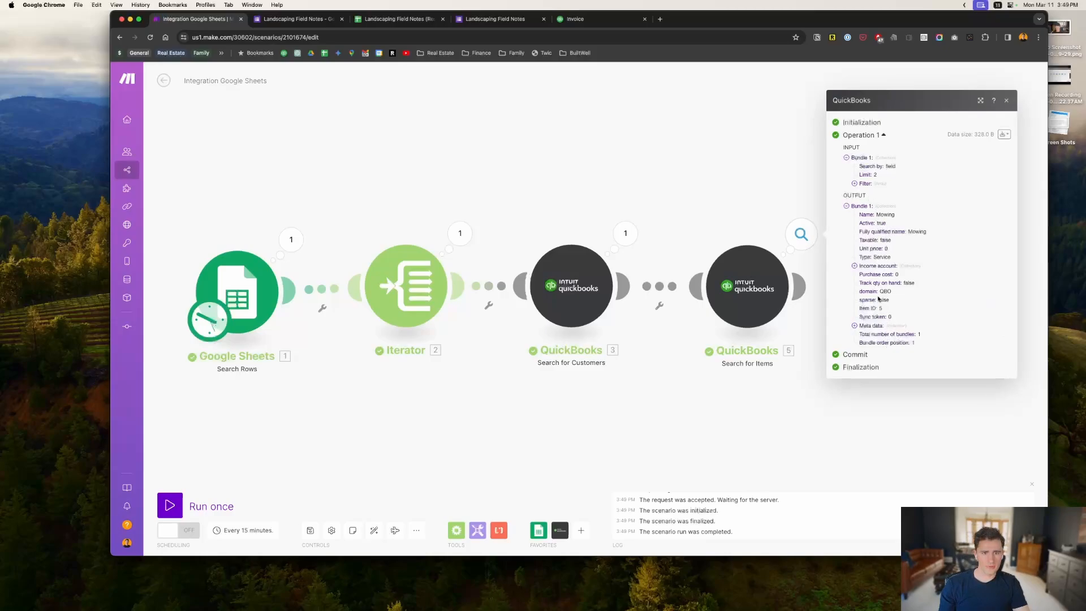
left_click(1006, 101)
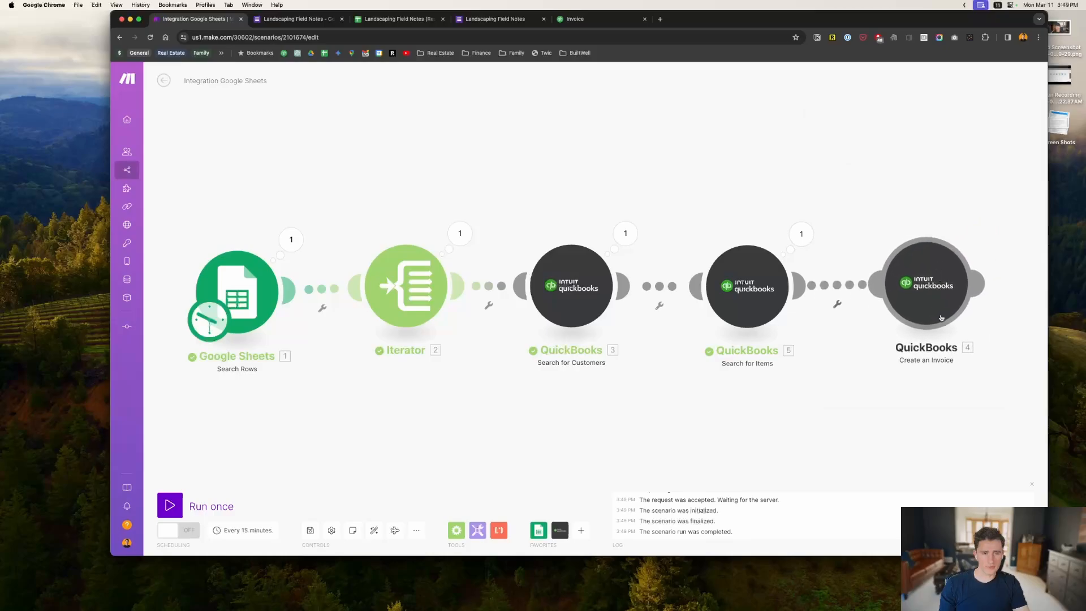
In Create an Invoice, replace Item 1's Item mapping with Item ID from the Search for Items module.
left_click(935, 292)
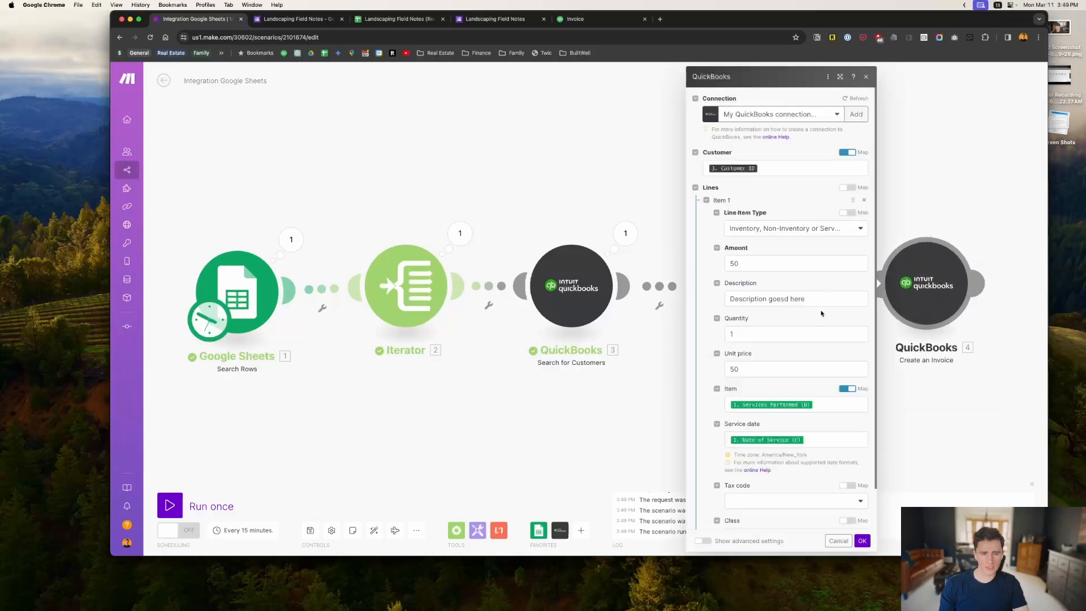
scroll(807, 332, "down", 2)
scroll(807, 333, "down", 1)
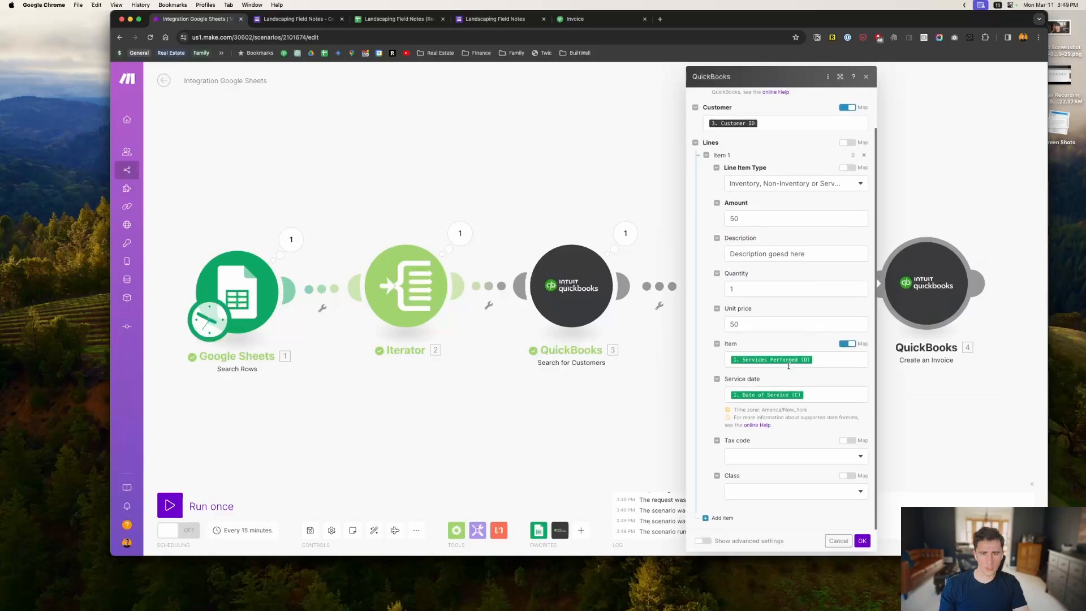
left_click(830, 362)
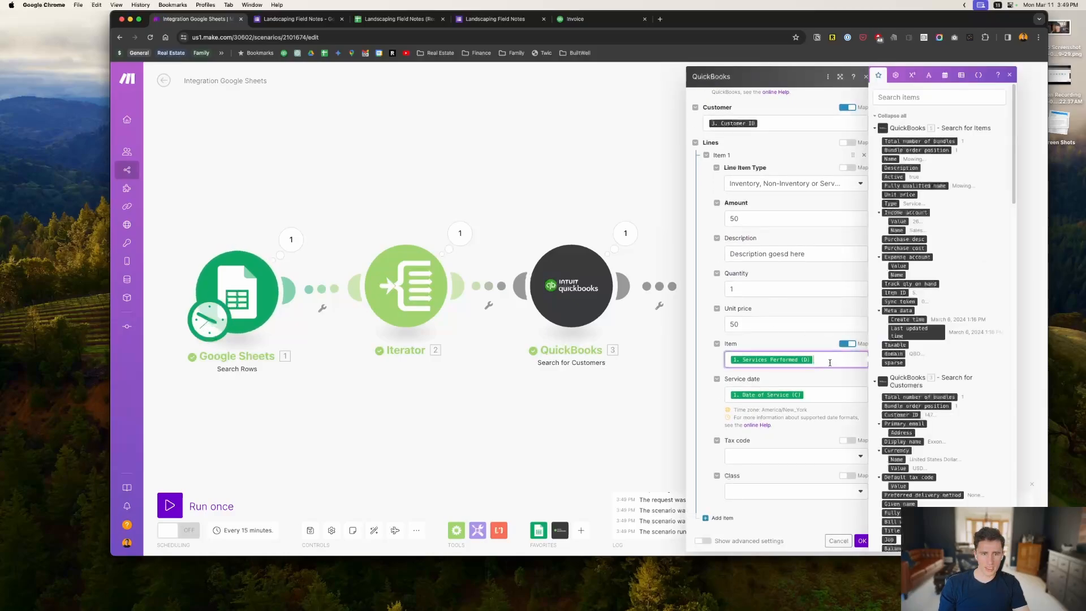
key("BackSpace")
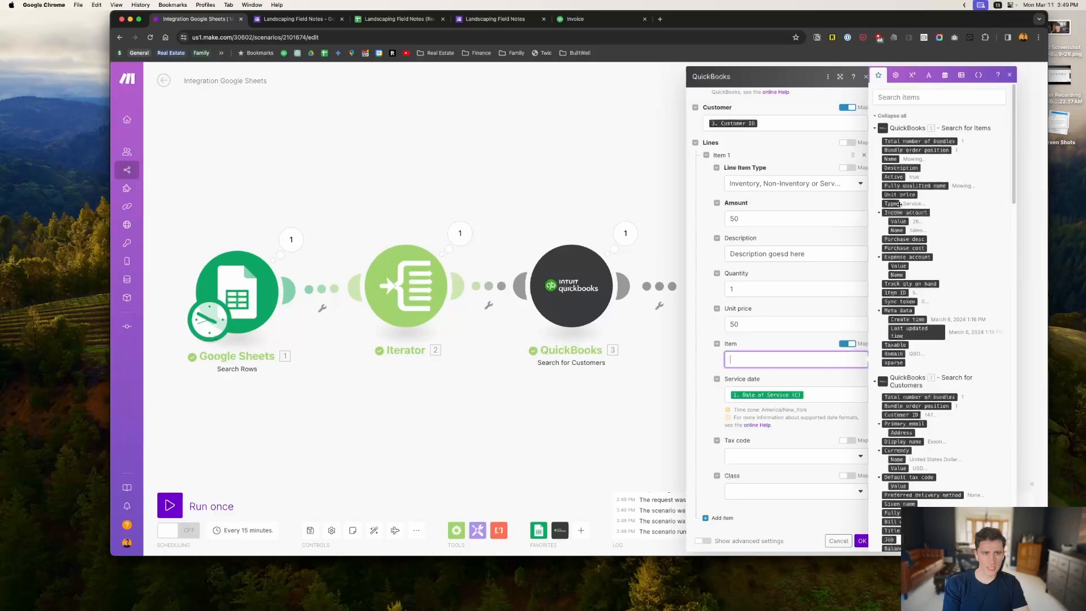
left_click(899, 292)
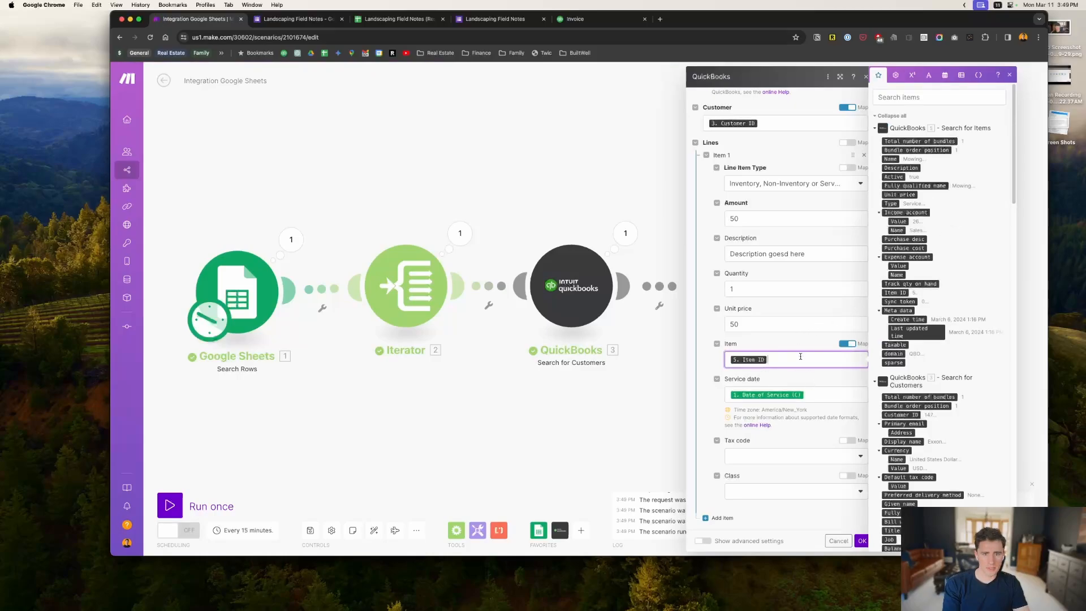
Map both Item 1's Unit price and Amount to Unit price from Search for Items, and save the Create an Invoice module.
left_click(762, 324)
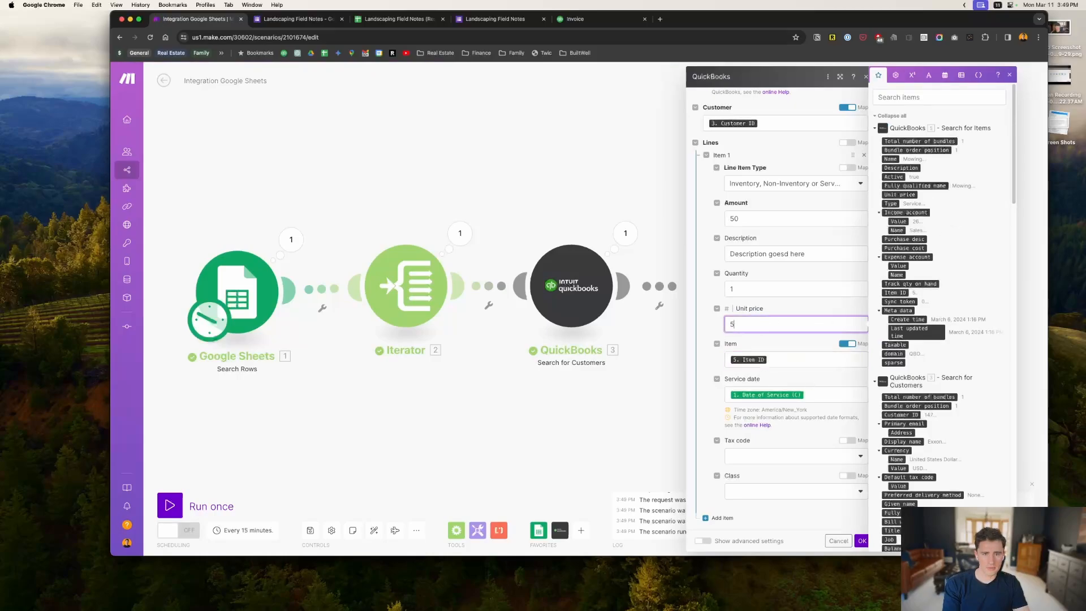
key("BackSpace")
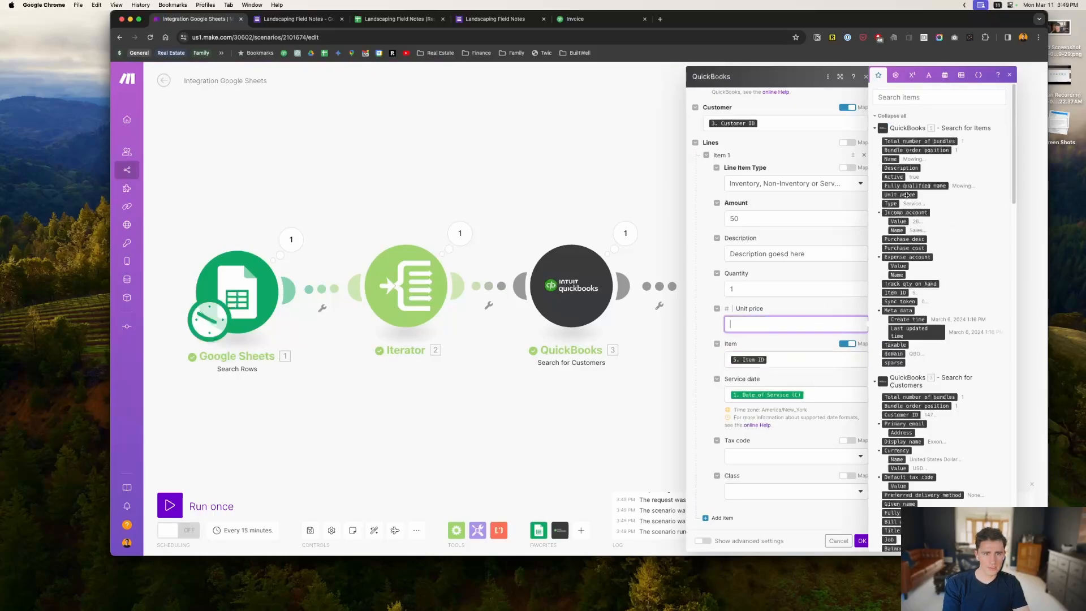
left_click_drag(907, 195, 735, 324)
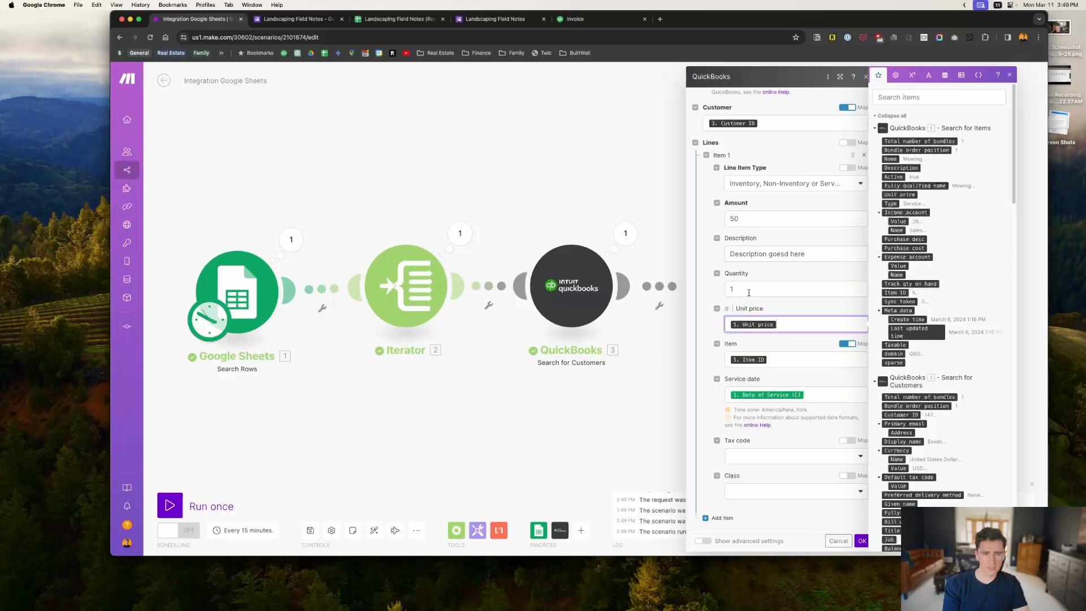
left_click(755, 219)
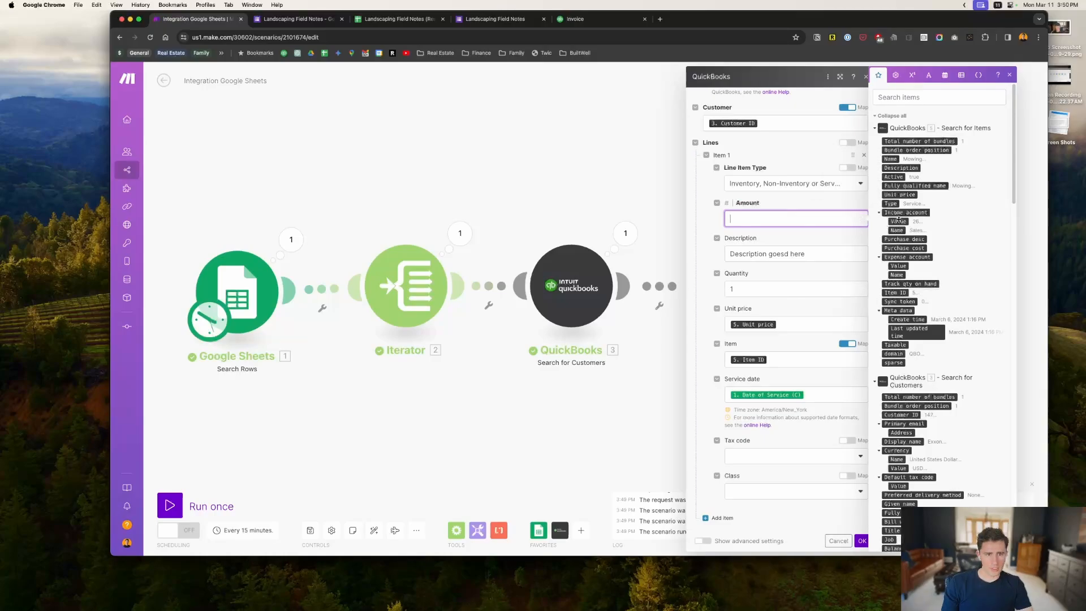
left_click(905, 195)
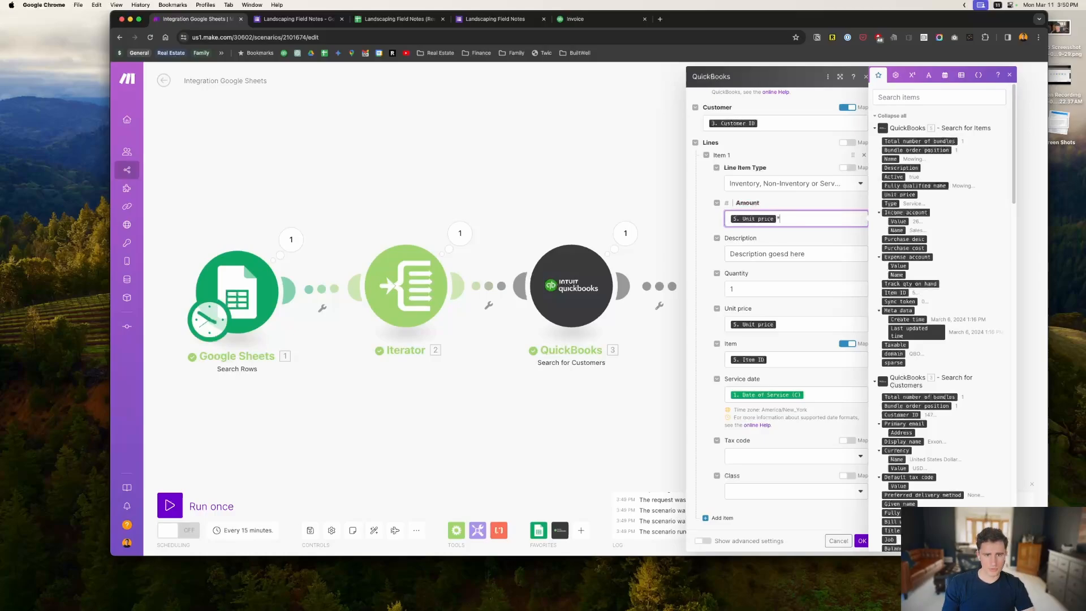
left_click(862, 541)
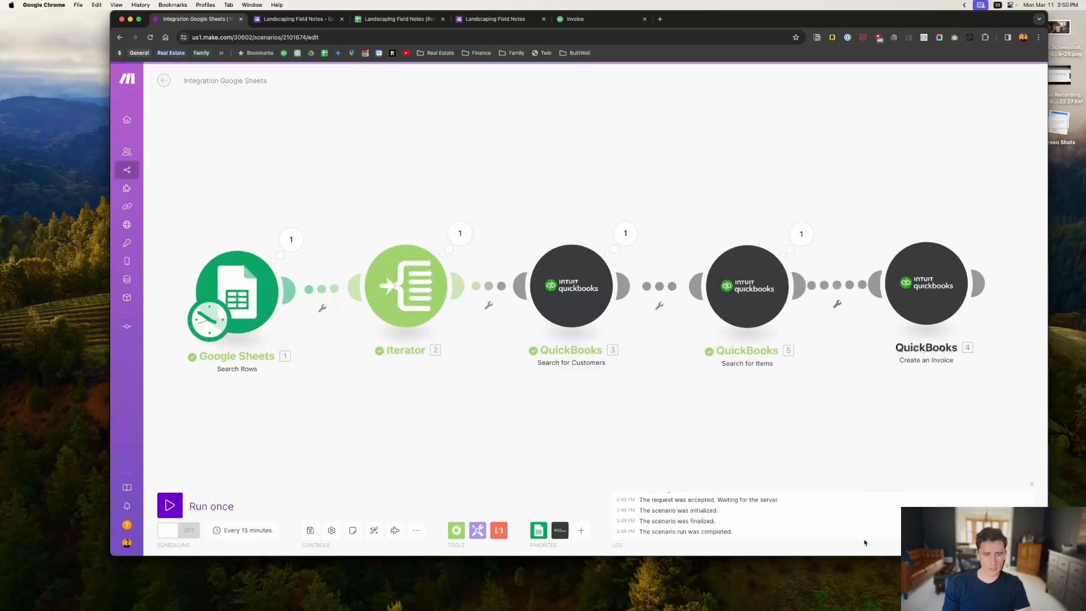
Run the full scenario once and check the Create an Invoice module's output.
left_click(170, 505)
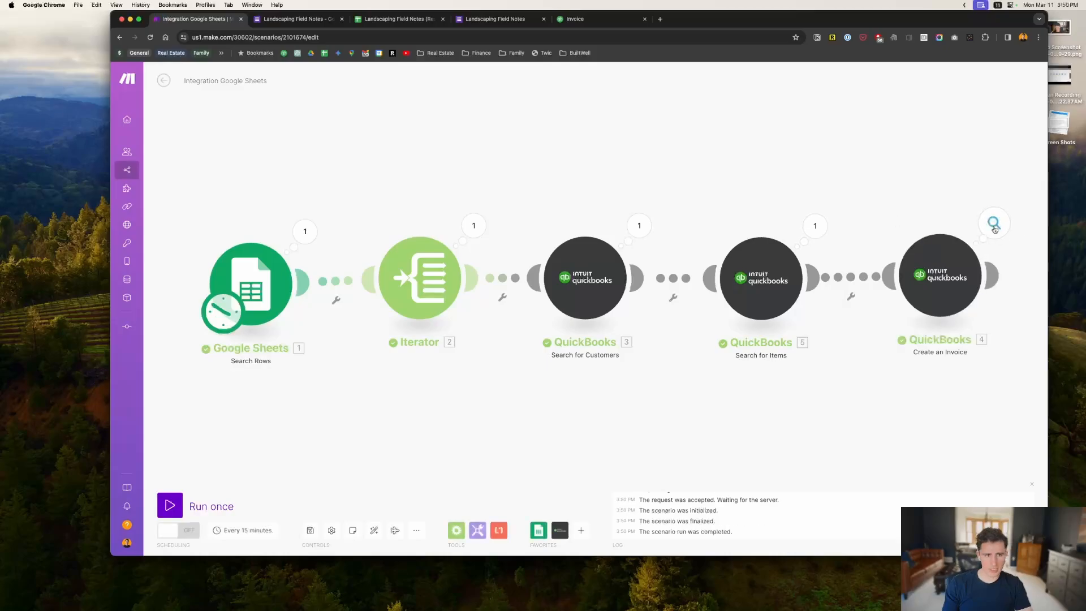
left_click(994, 225)
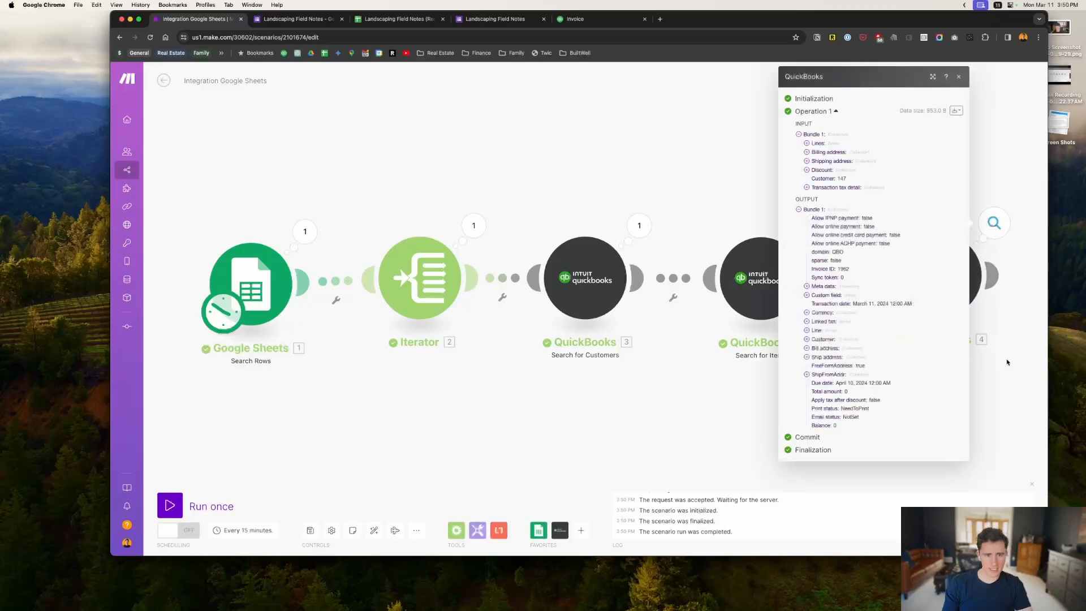
left_click(1013, 389)
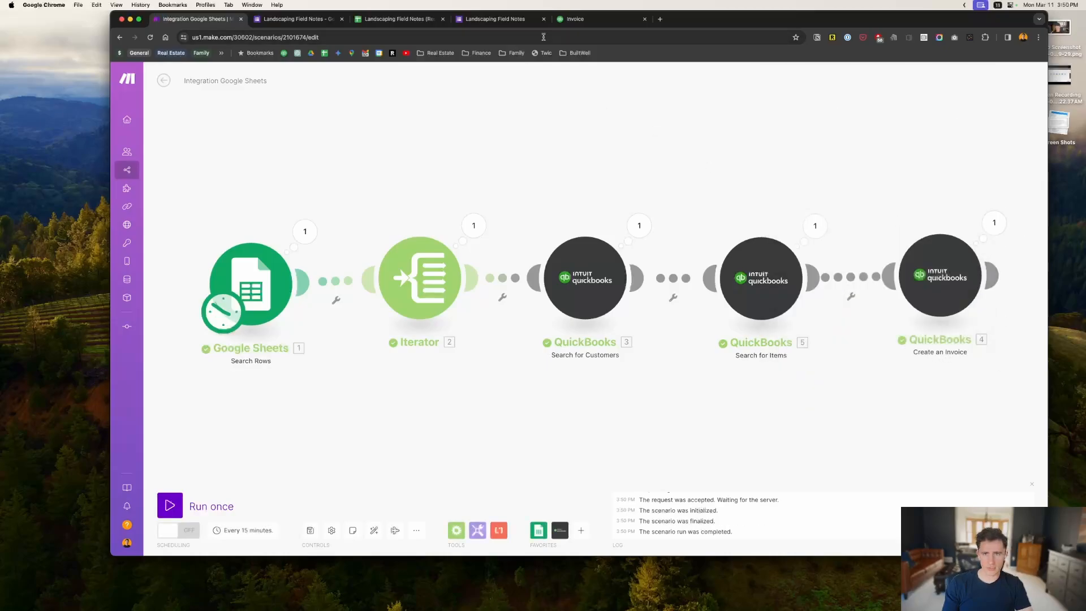
Switch to QuickBooks and leave the open draft invoice without saving to return to the invoices list.
left_click(589, 19)
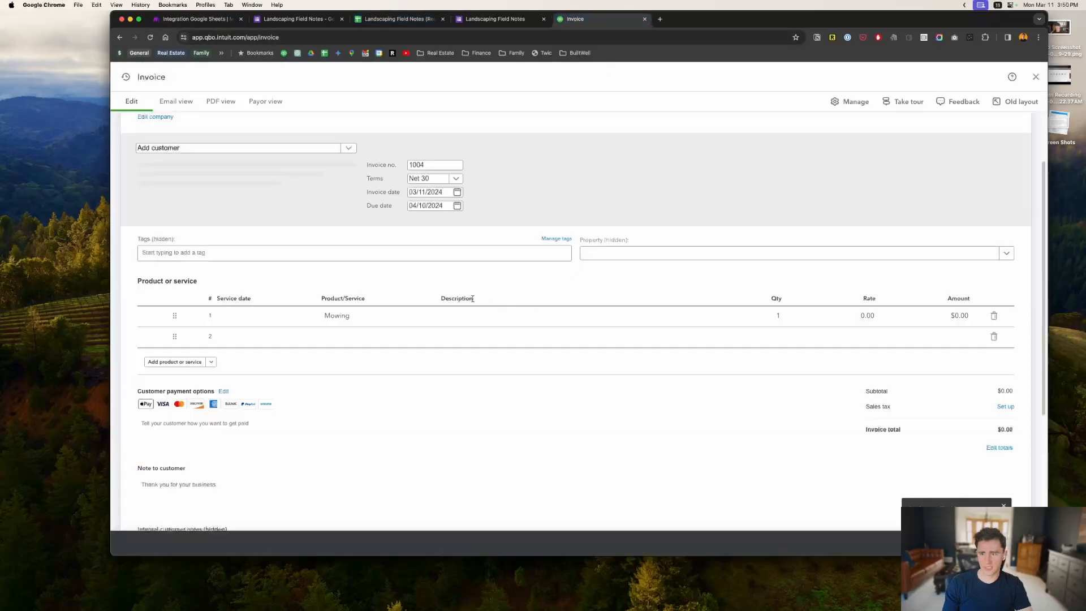
left_click(1035, 76)
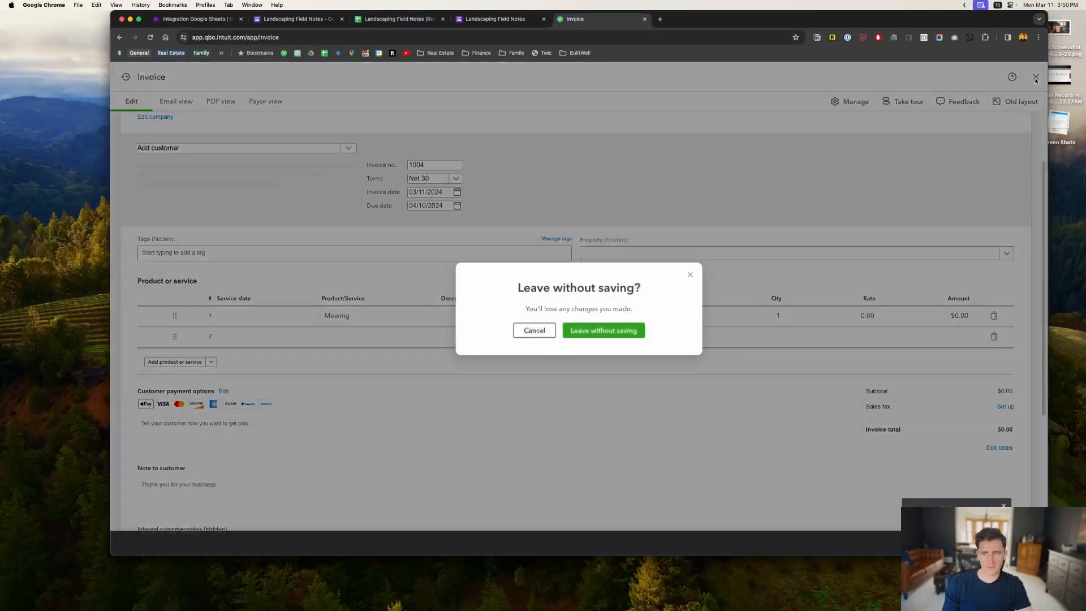
left_click(603, 334)
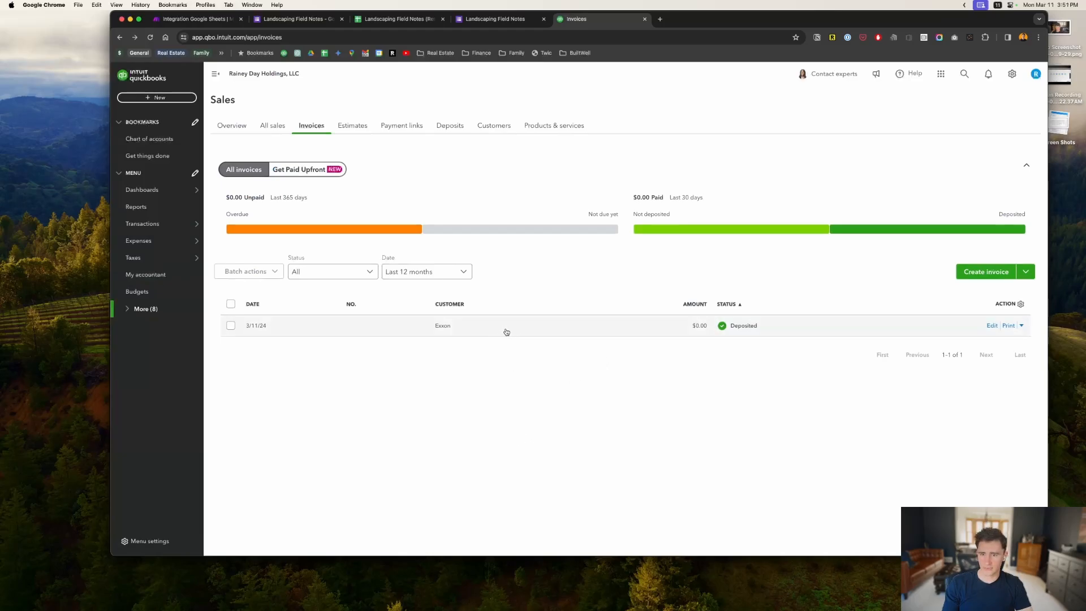
Open the Exxon invoice for editing, postpone the payment options review, examine its Mowing line and description, and close the invoice.
left_click(506, 332)
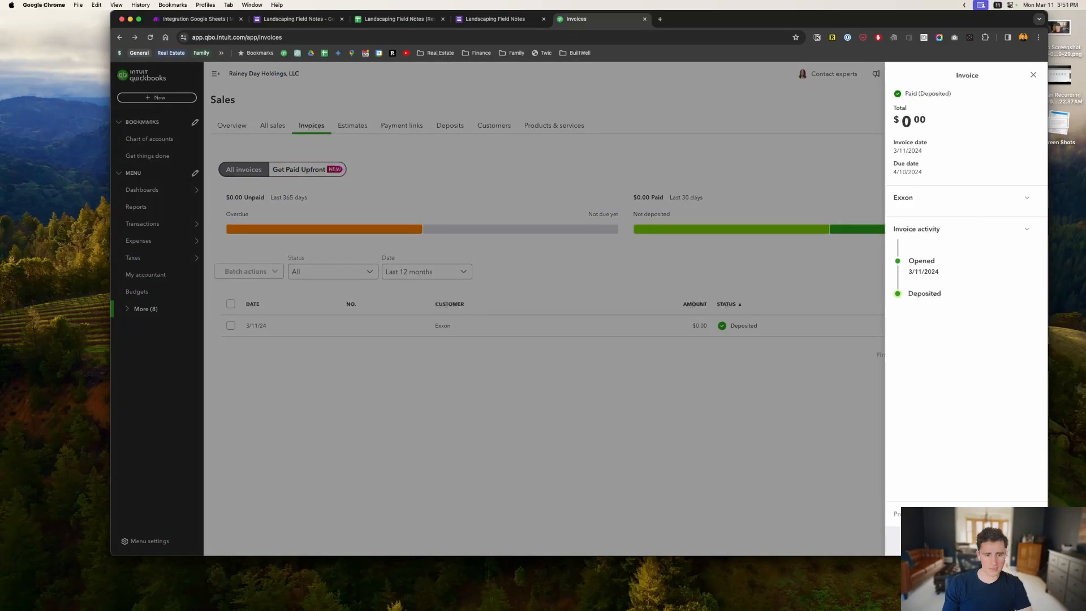
left_click(966, 541)
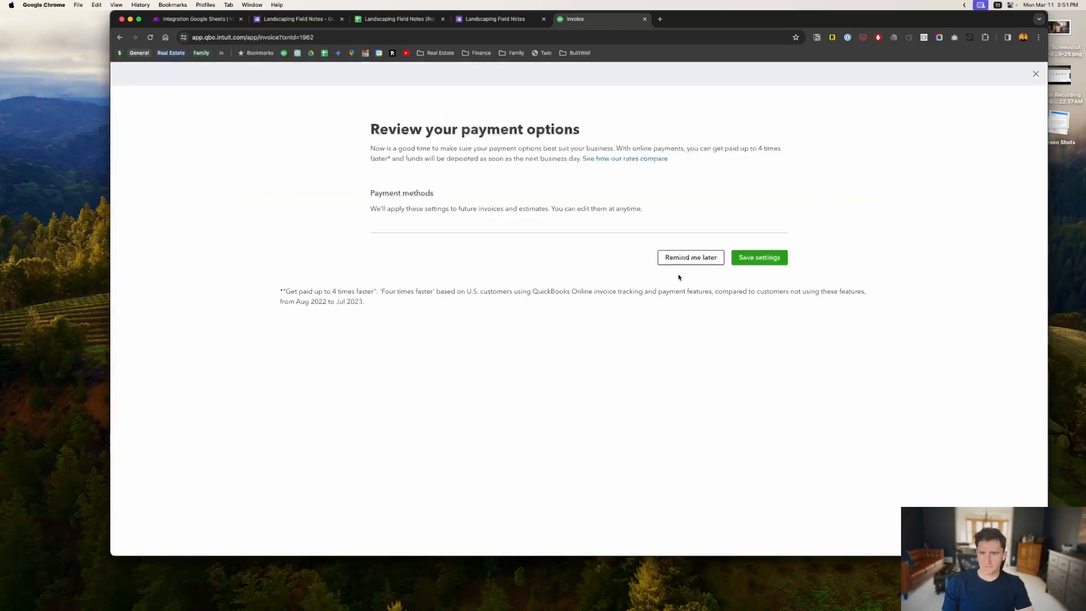
left_click(697, 255)
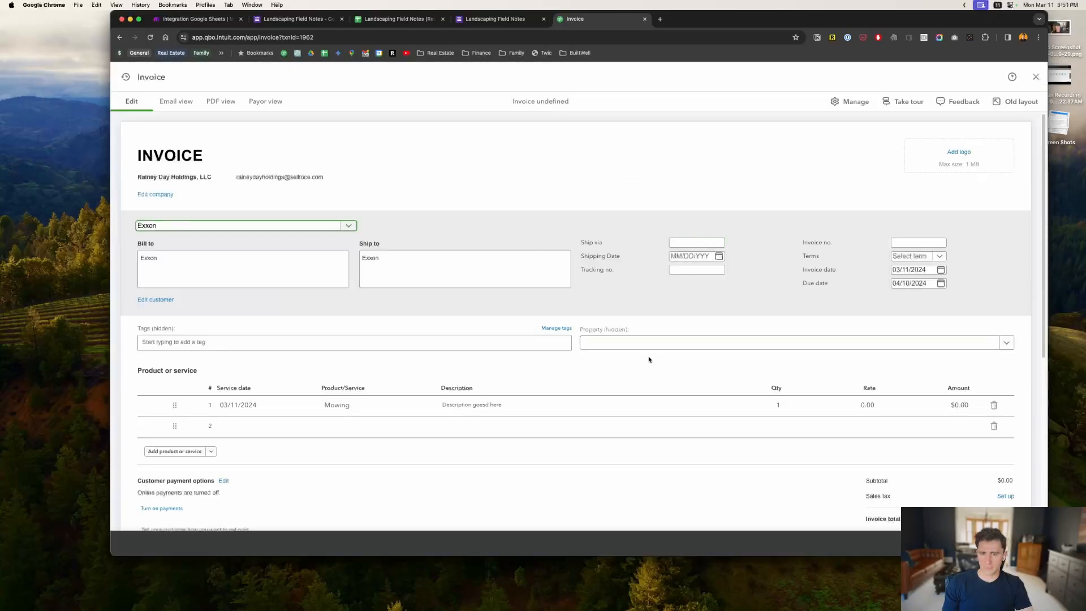
scroll(622, 362, "down", 3)
left_click(371, 344)
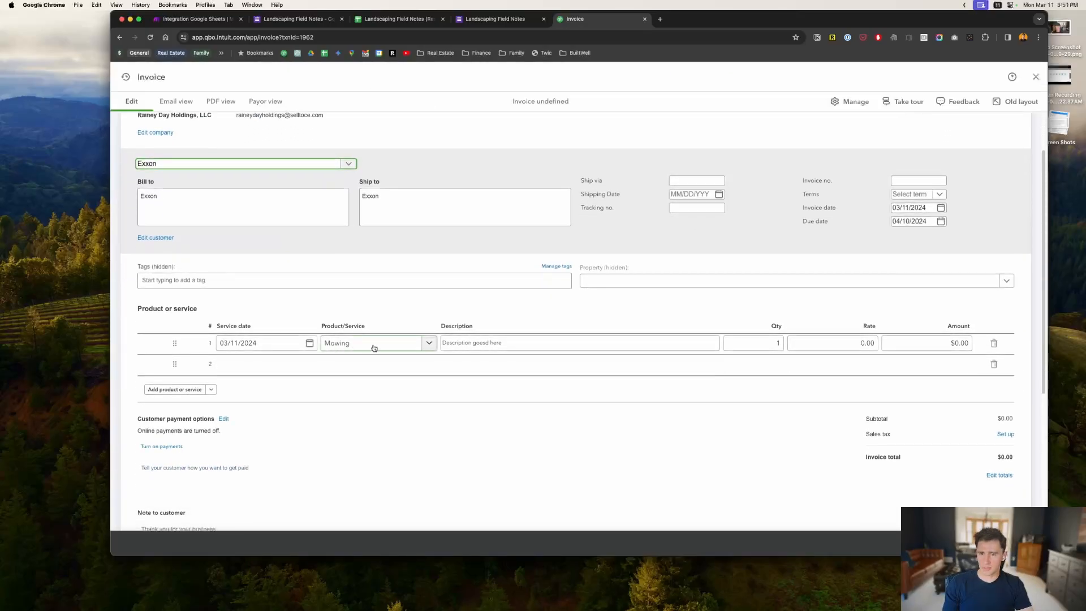
left_click_drag(449, 344, 510, 344)
left_click(504, 344)
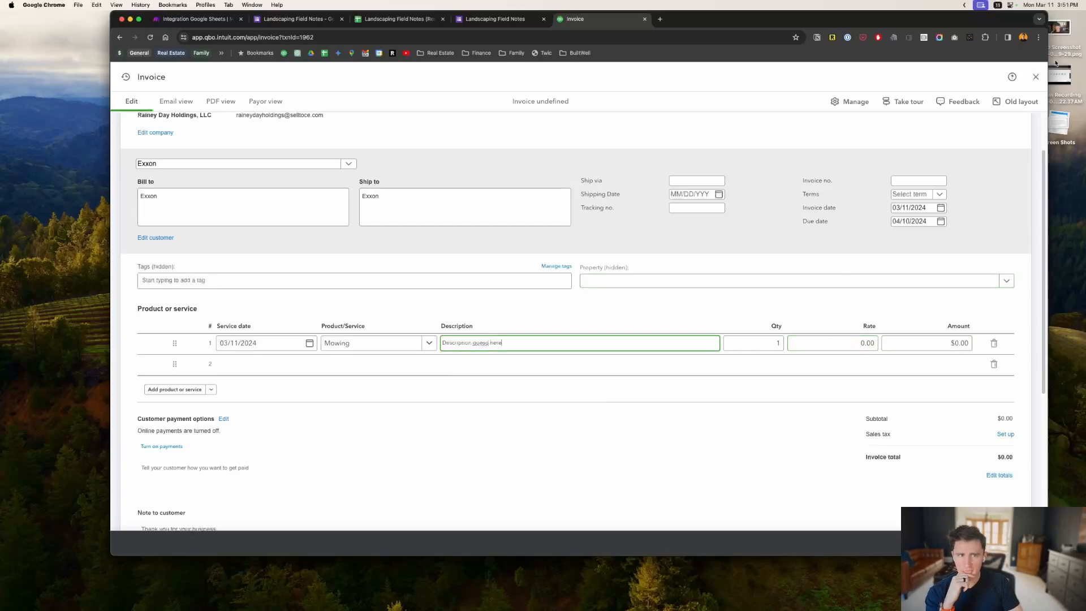
left_click(1036, 77)
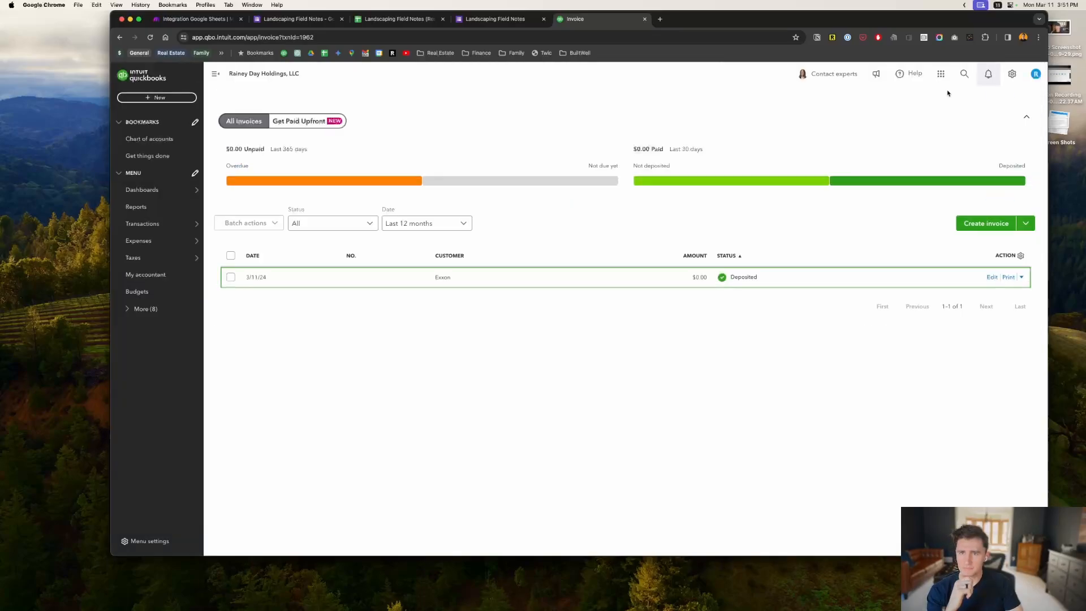
Find Products and Services by searching for "items", set the Mowing service's sales price/rate to 75, and save it.
left_click(964, 74)
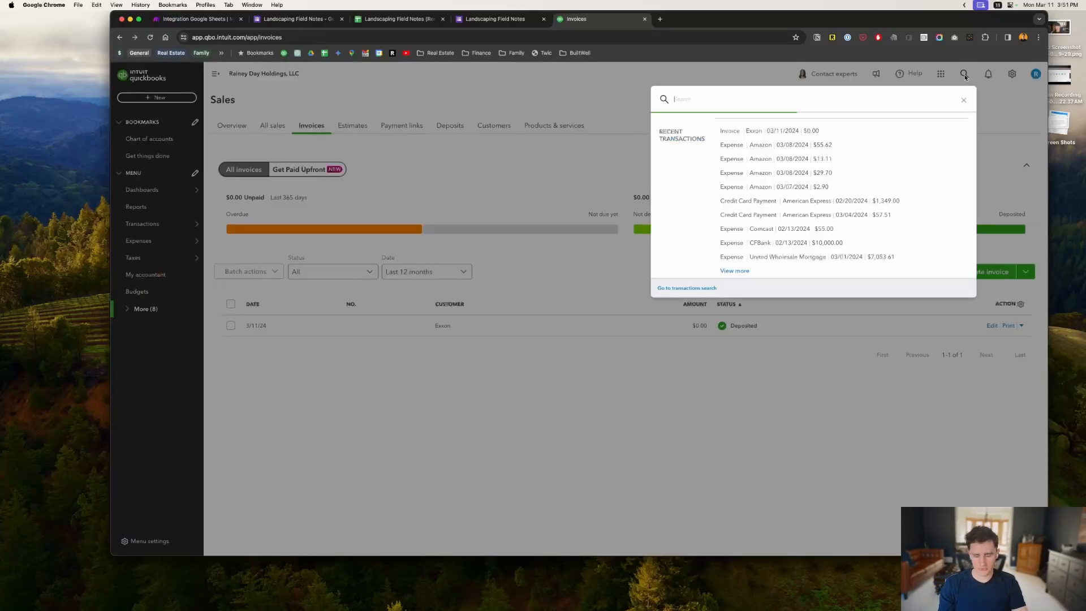
type("items")
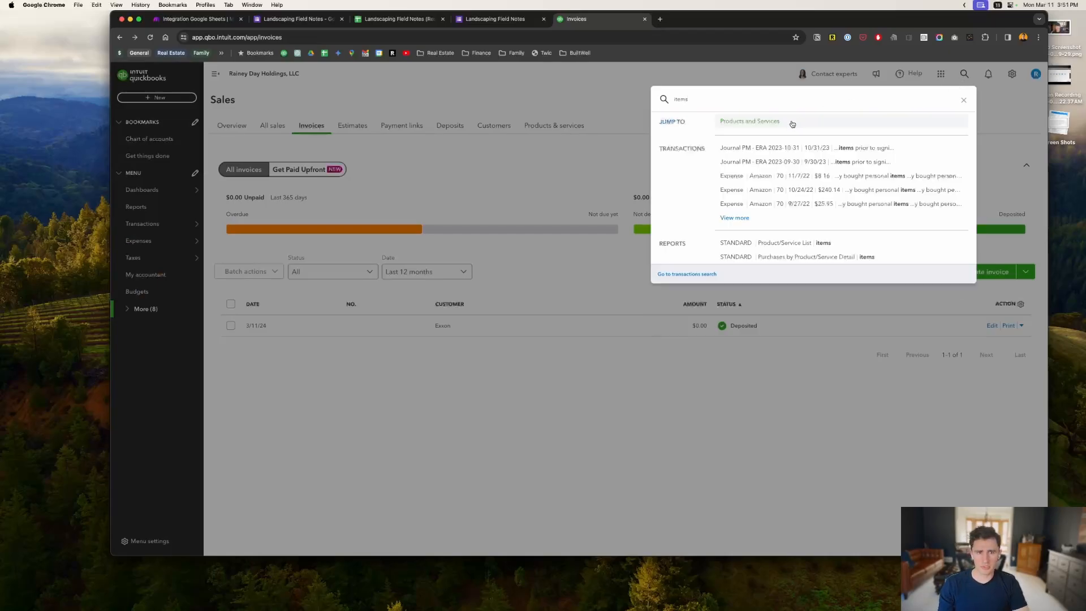
left_click(793, 123)
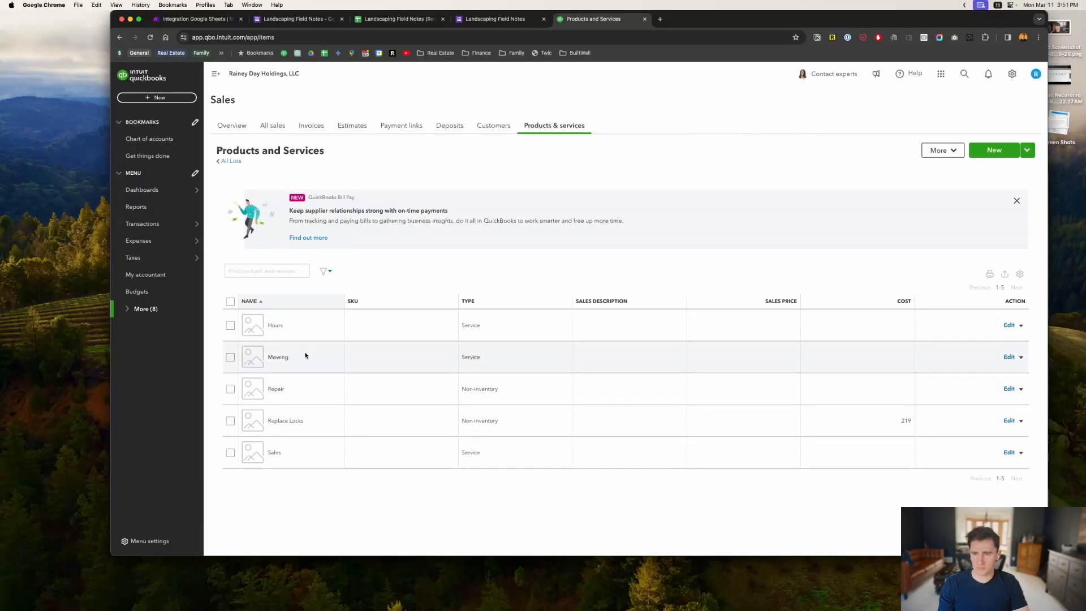
left_click(1009, 357)
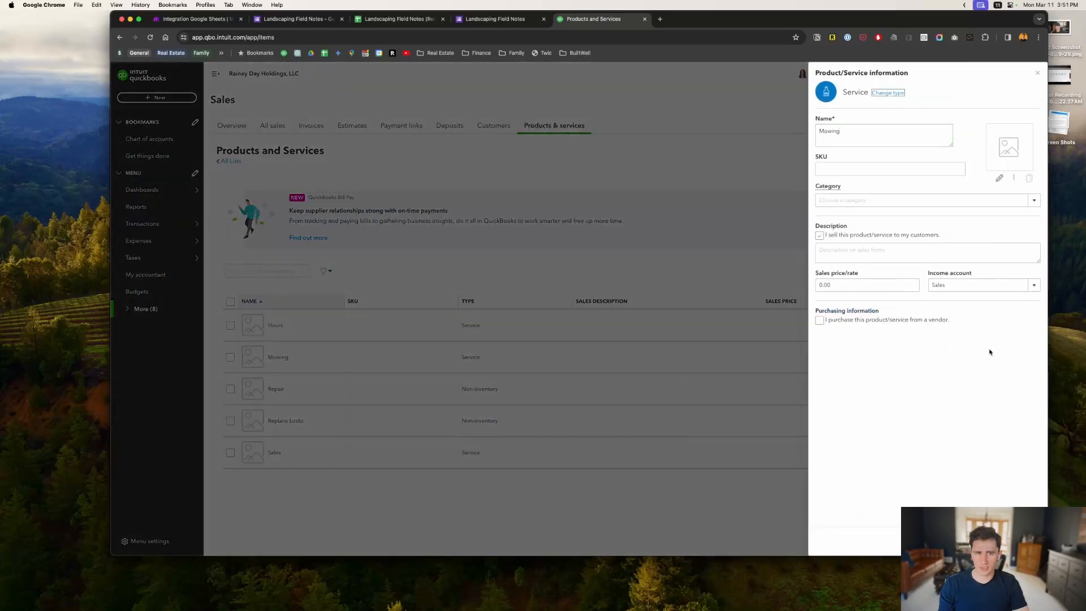
left_click(854, 286)
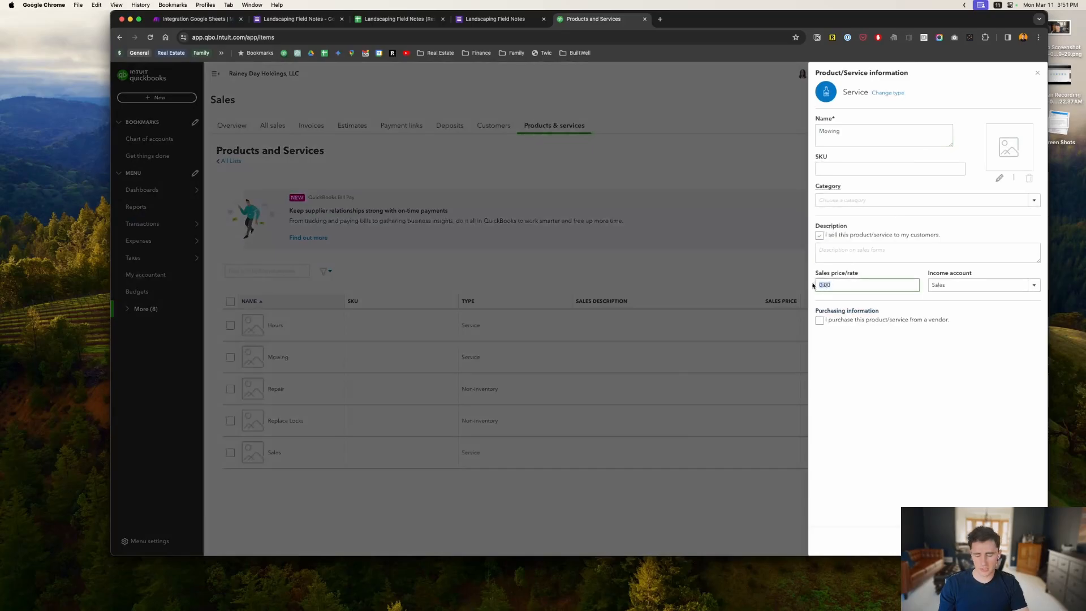
type("75")
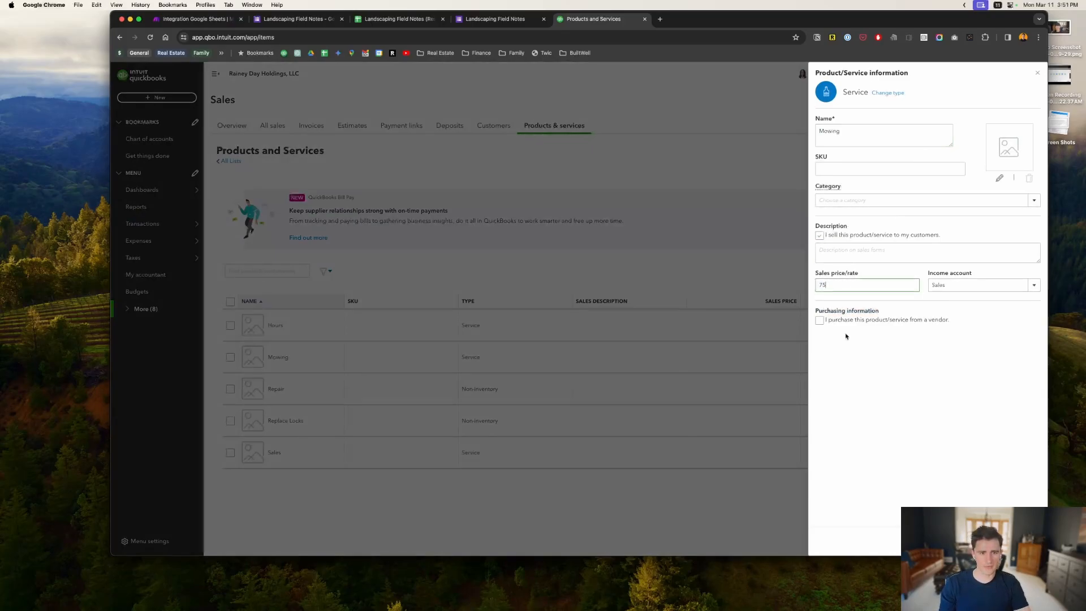
left_click(1001, 541)
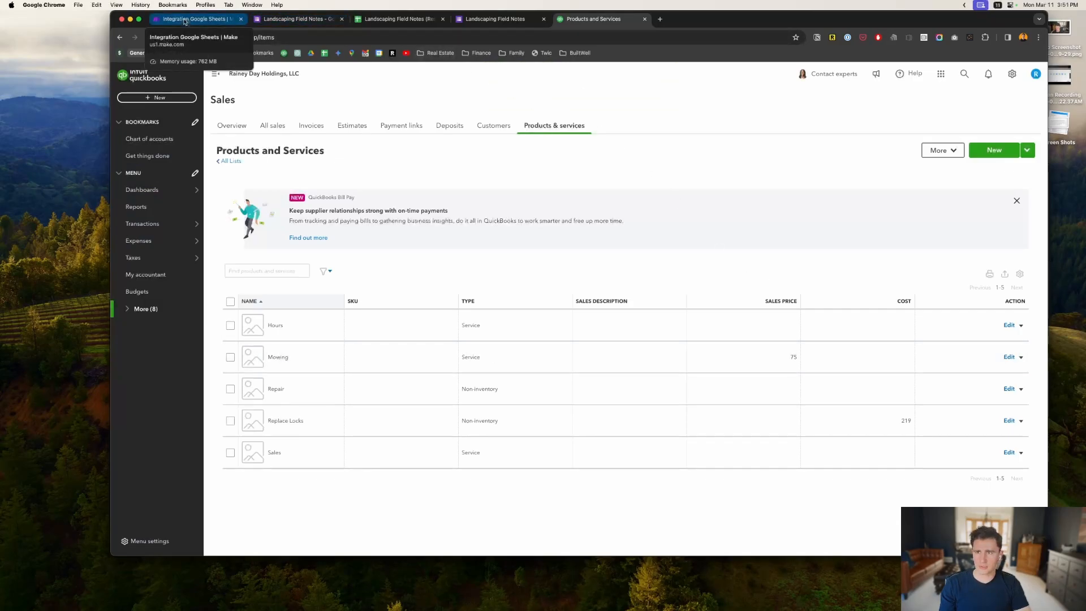
Switch to the Make scenario, correct Item 1's description in Create an Invoice to "Description goes here", and save the module.
left_click(187, 21)
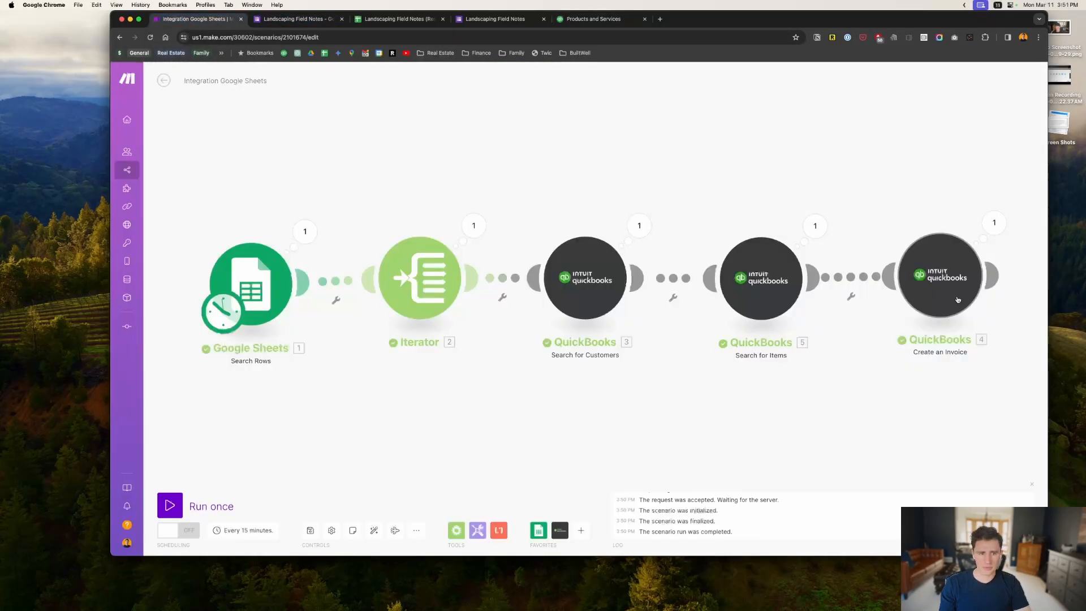
left_click(939, 280)
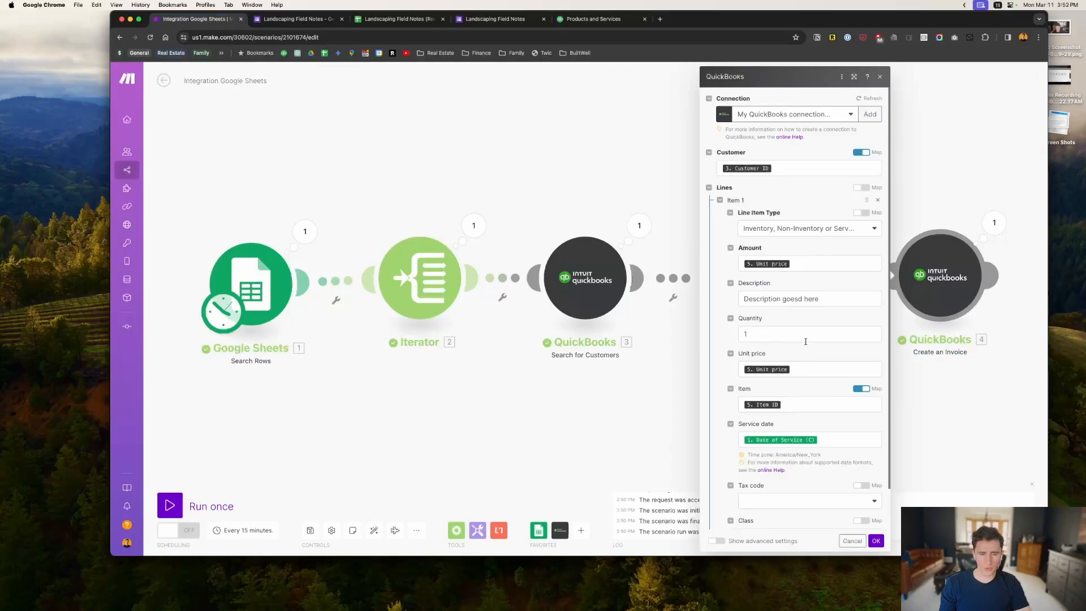
left_click(800, 298)
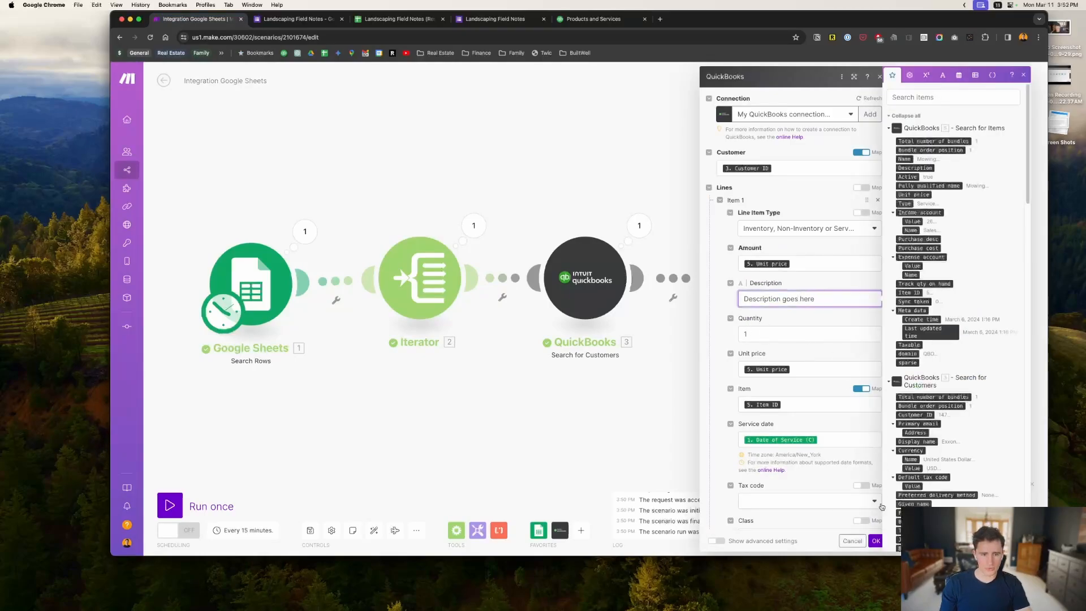
left_click(875, 542)
Return to the QuickBooks invoices list and delete the $0.00 Exxon invoice.
left_click(586, 19)
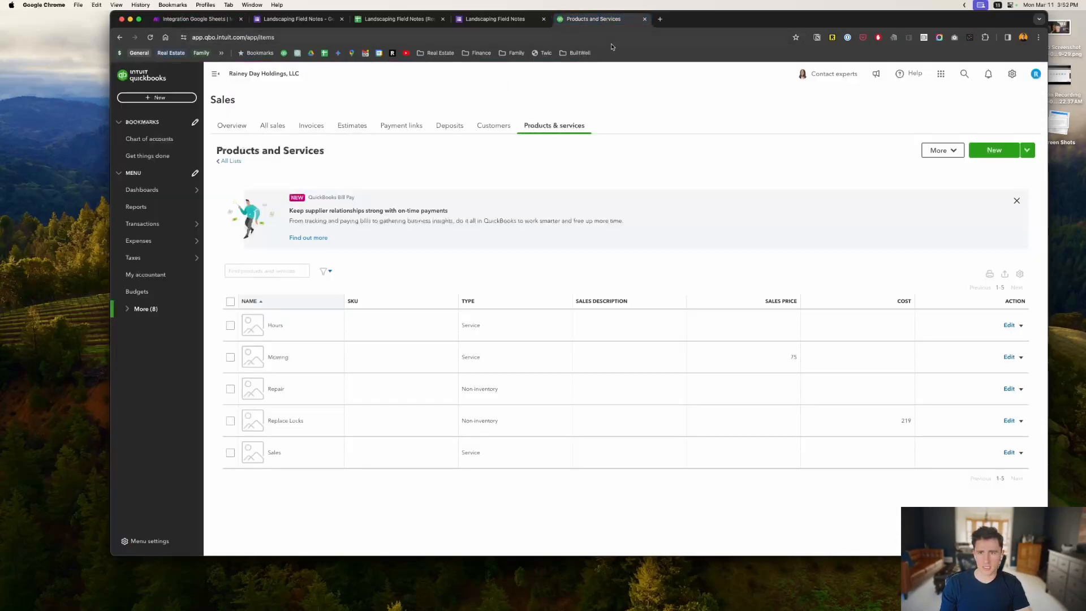
right_click(120, 38)
left_click(139, 55)
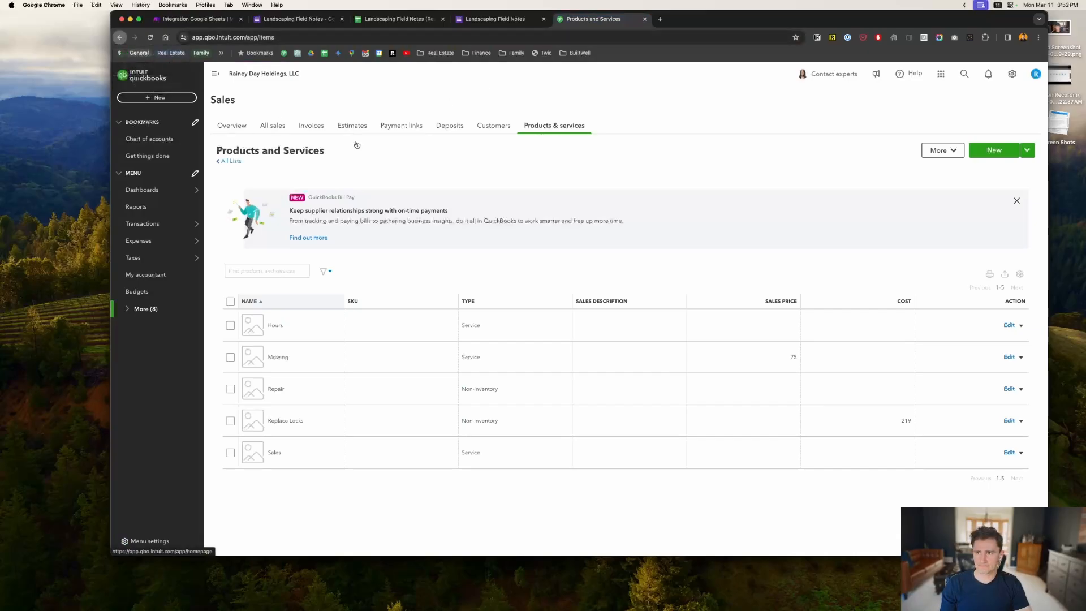
left_click(230, 325)
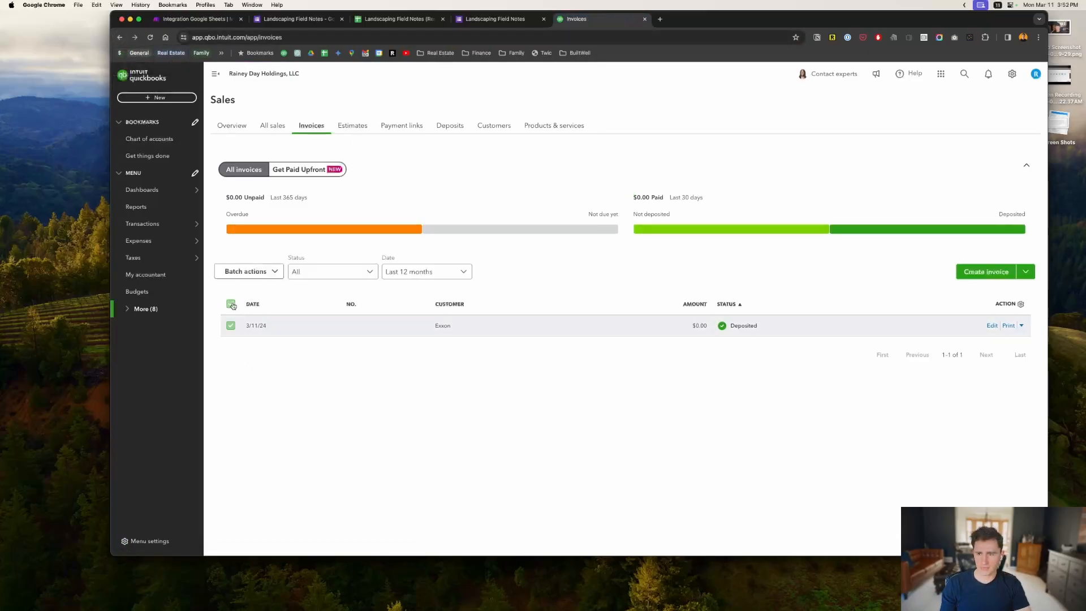
left_click(245, 271)
left_click(252, 359)
left_click(603, 357)
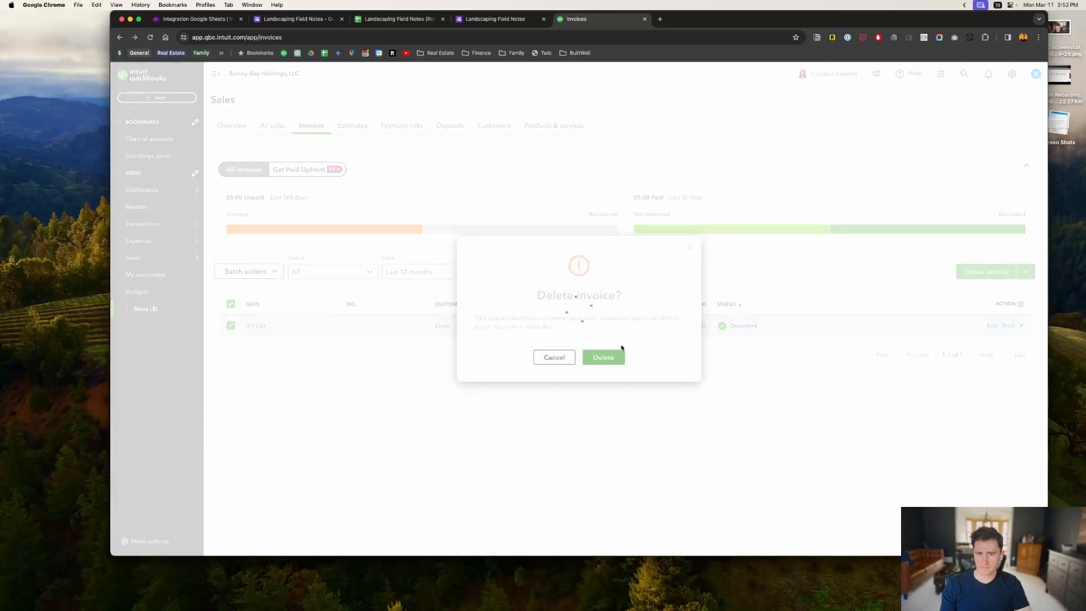
Run the full scenario once in Make and check the QuickBooks invoices list for the new Exxon invoice.
key("super+1")
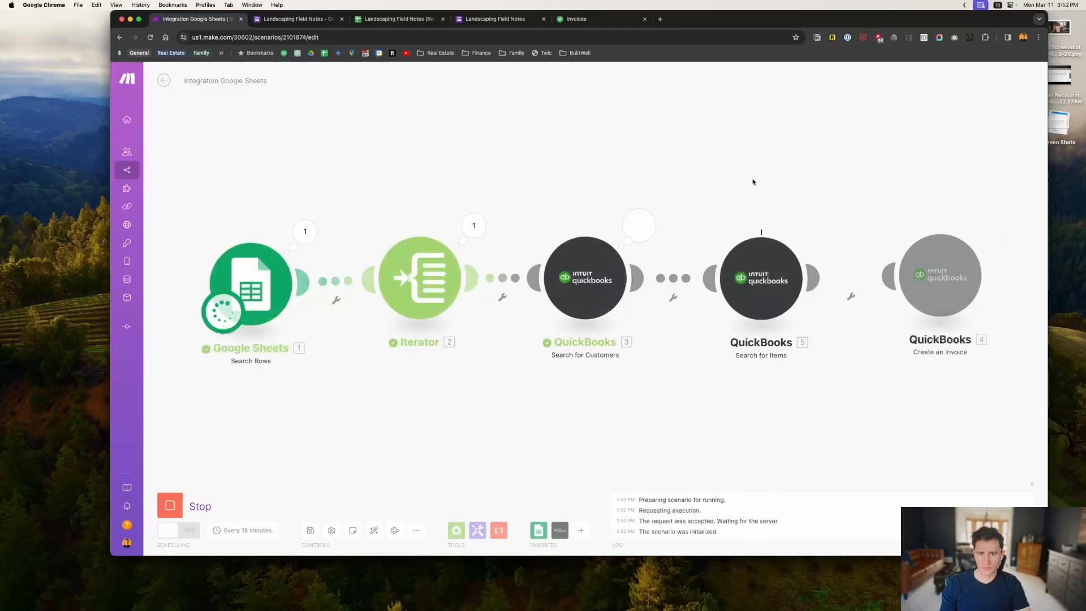
left_click(611, 21)
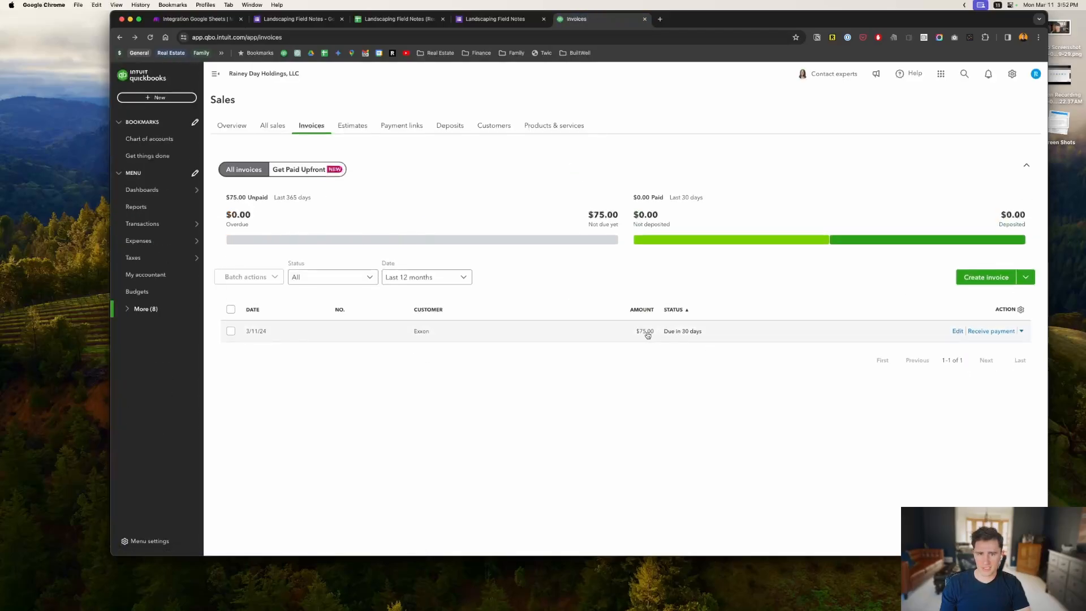
right_click(494, 334)
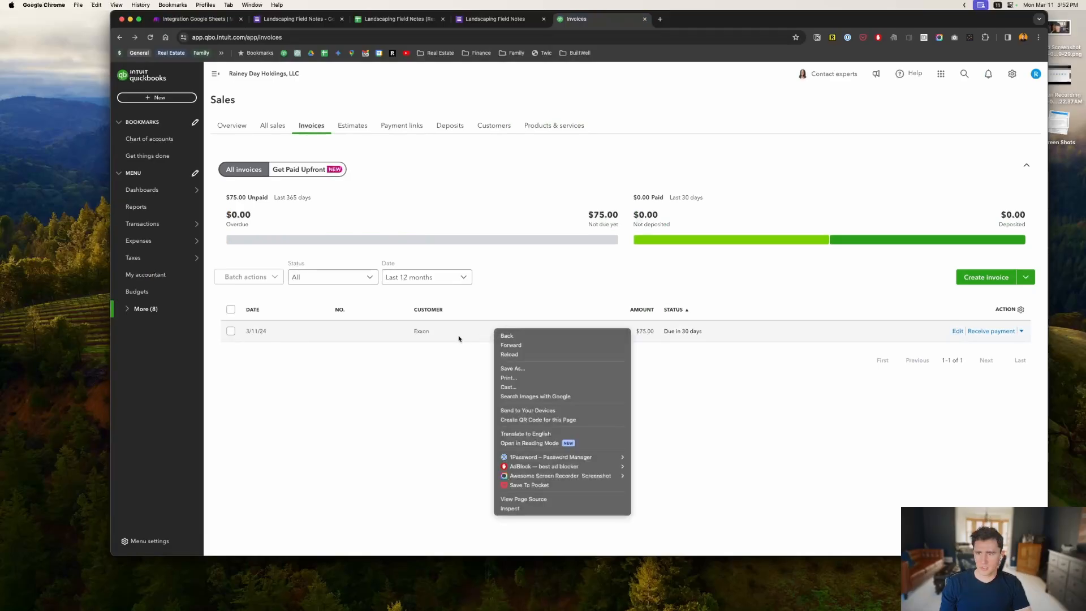
left_click(257, 197)
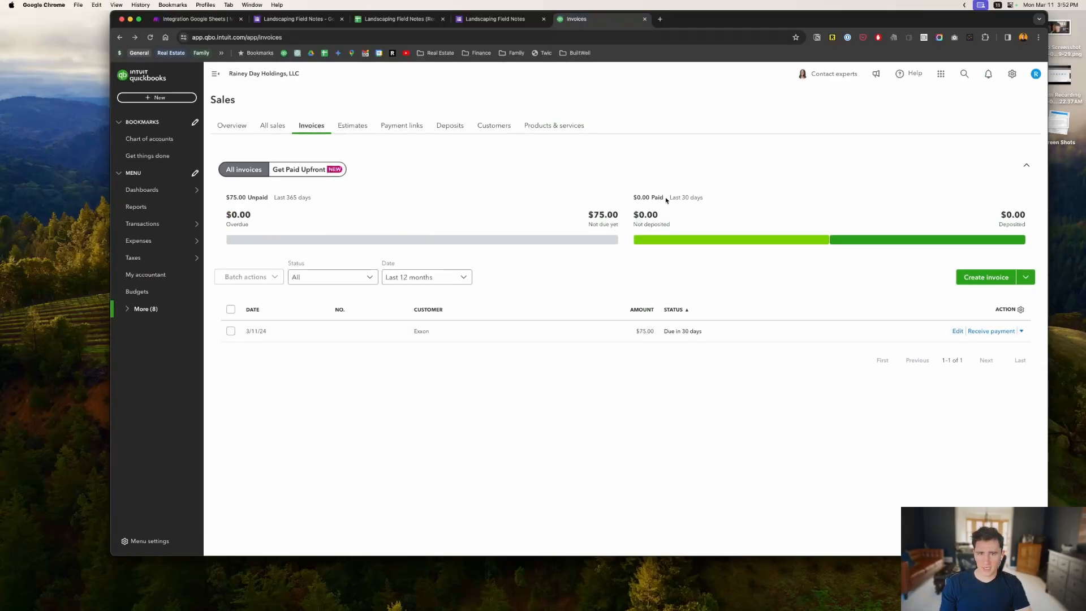
Open the new Exxon invoice, examine its line item, customer note, internal notes and statement memo fields, and close it.
left_click(477, 332)
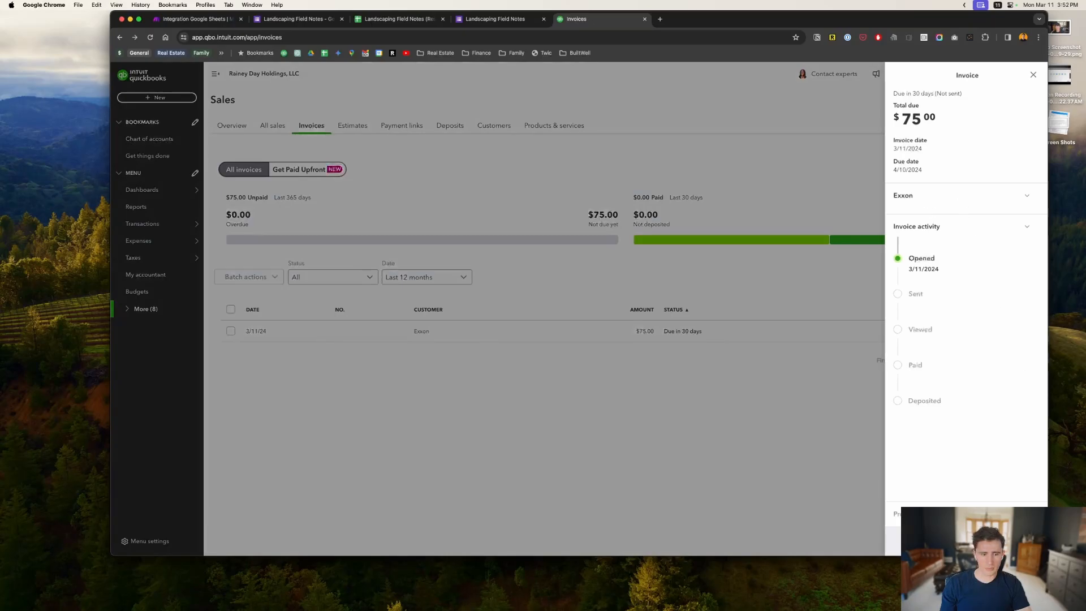
left_click(1007, 542)
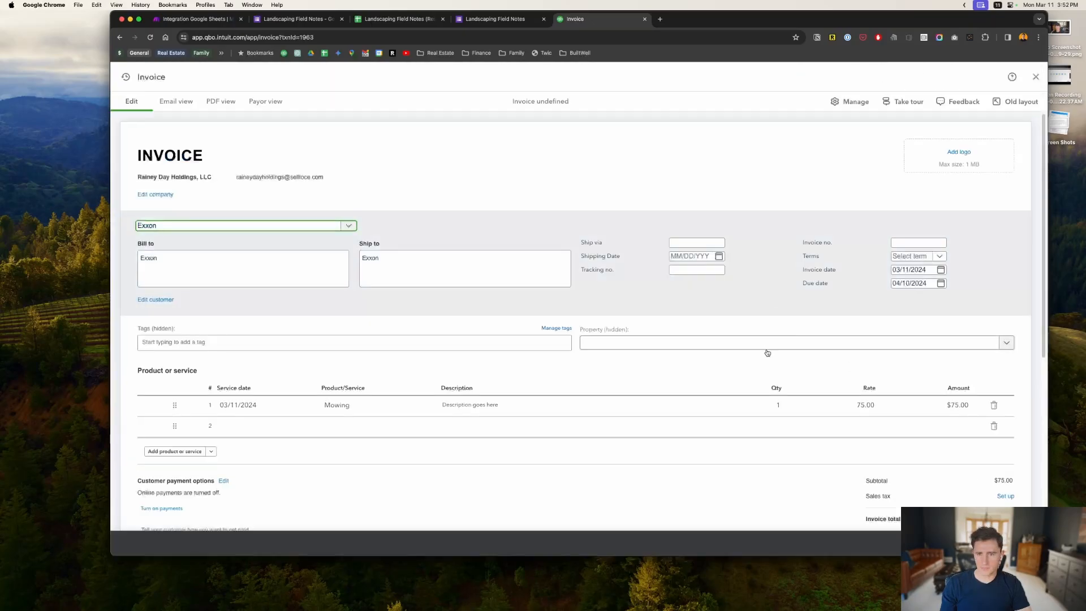
scroll(645, 343, "down", 5)
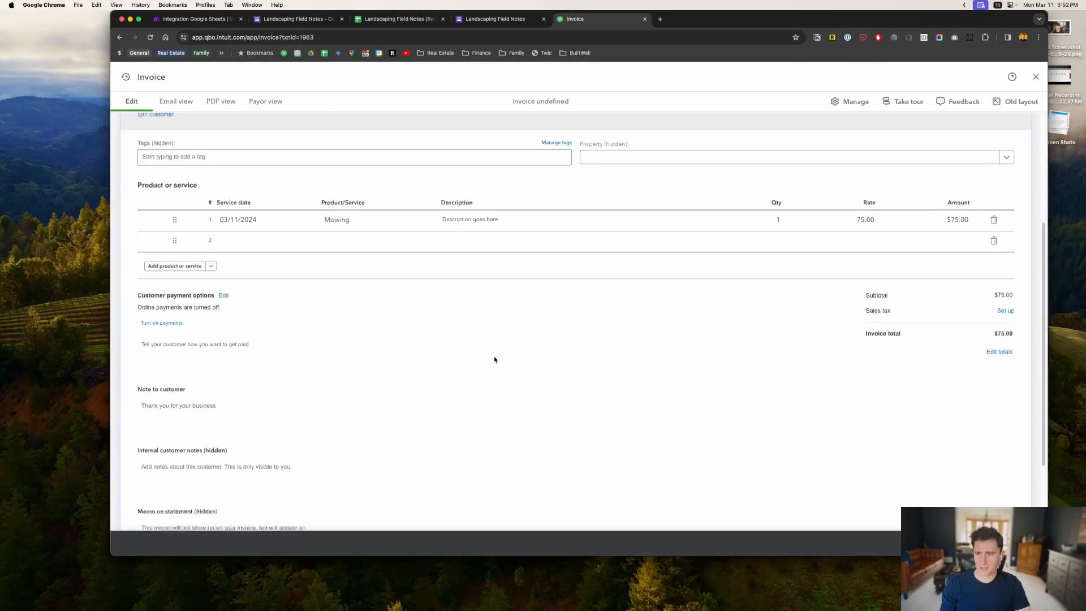
scroll(264, 356, "down", 3)
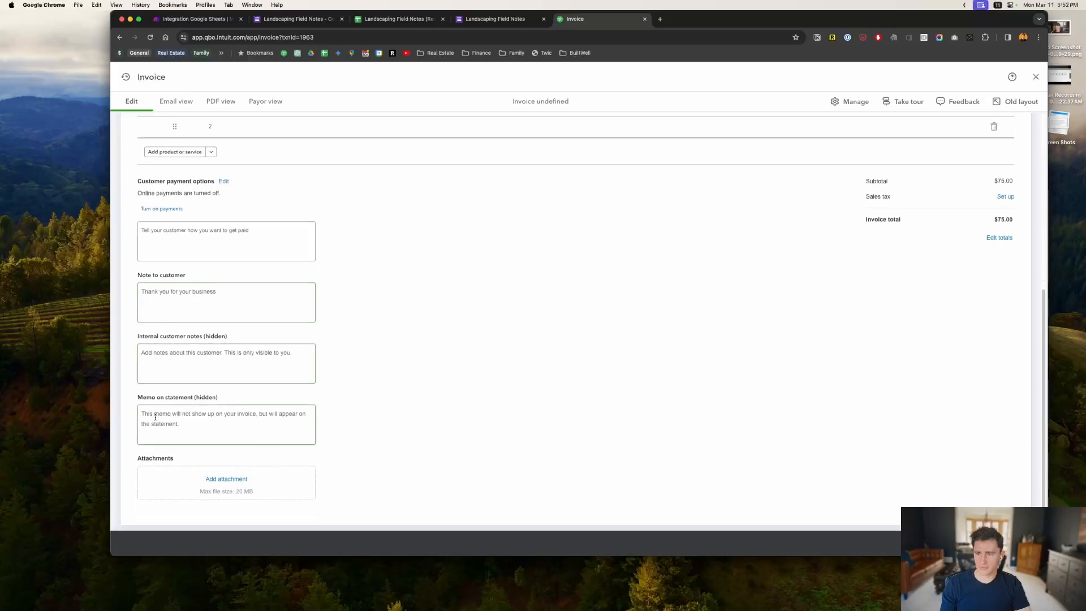
left_click(203, 423)
left_click(184, 363)
left_click(184, 304)
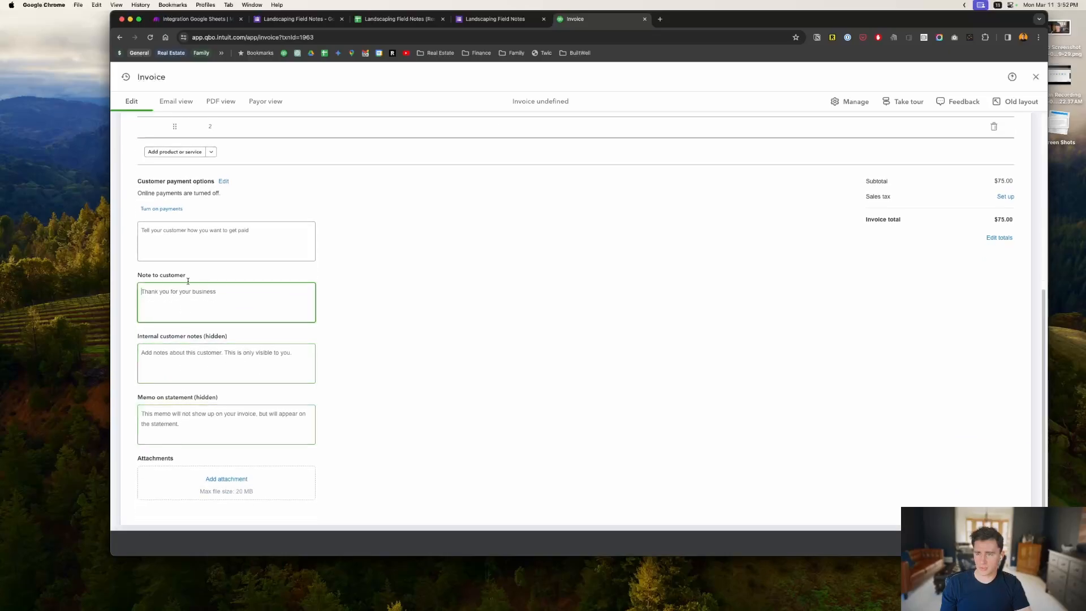
scroll(198, 268, "up", 2)
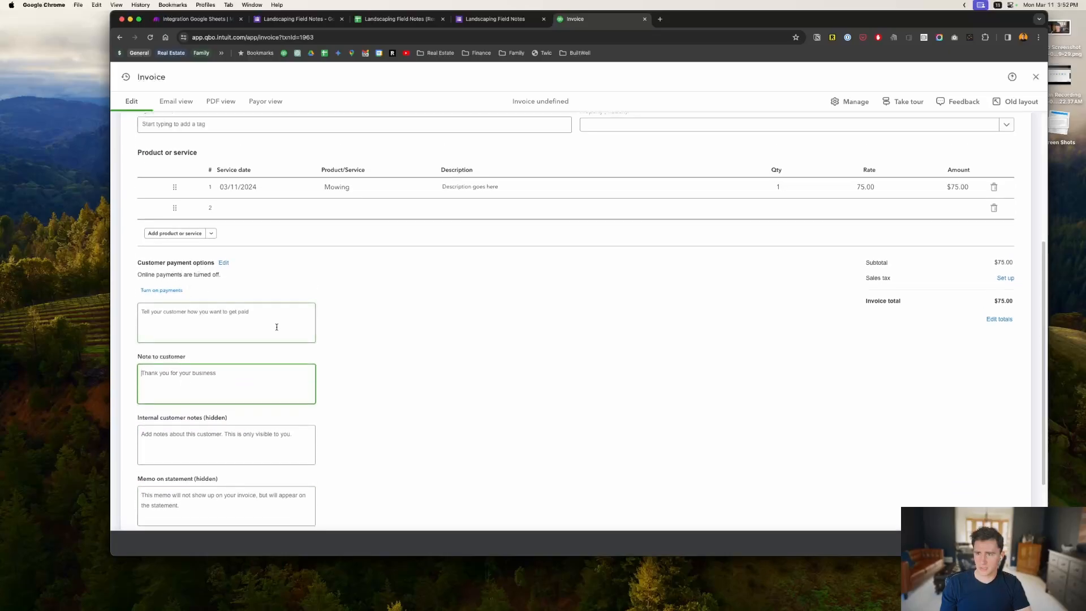
scroll(317, 315, "up", 1)
left_click(500, 233)
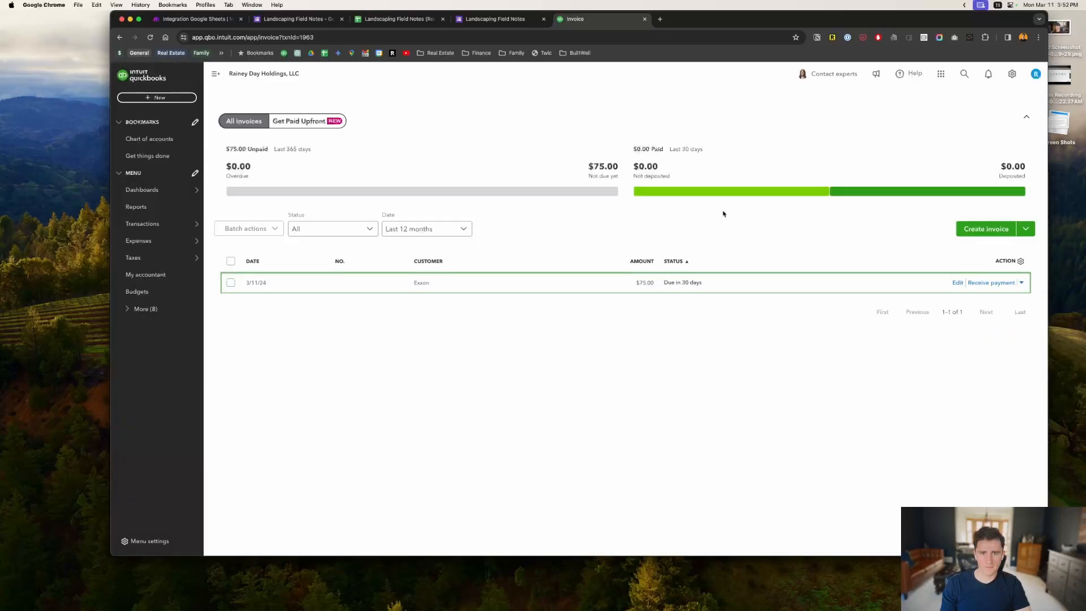
Delete the $75.00 Exxon invoice from the invoices list.
left_click(231, 310)
left_click(248, 276)
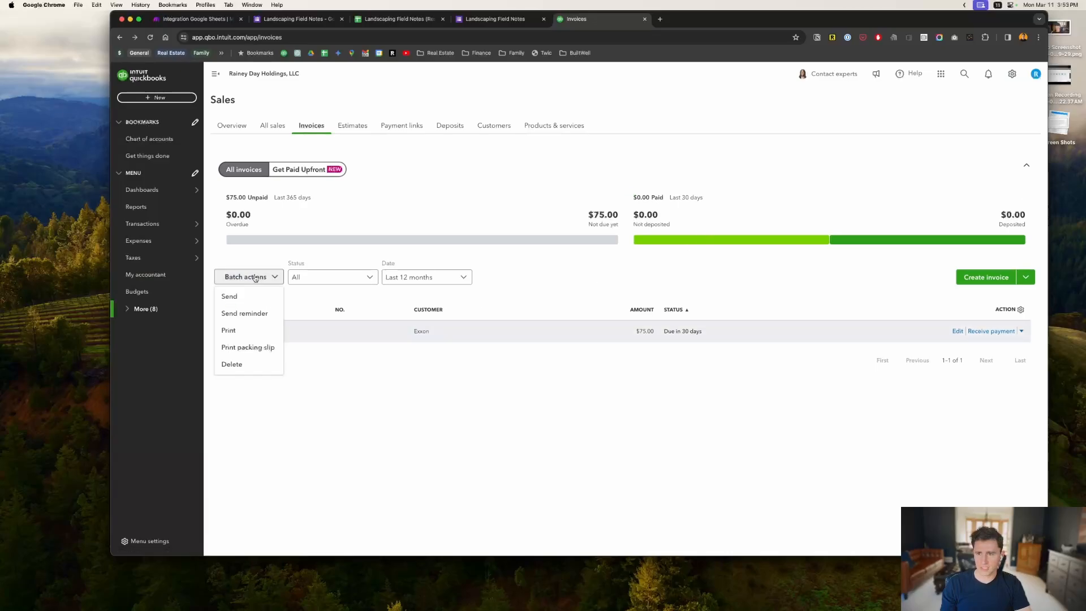
left_click(248, 365)
left_click(603, 362)
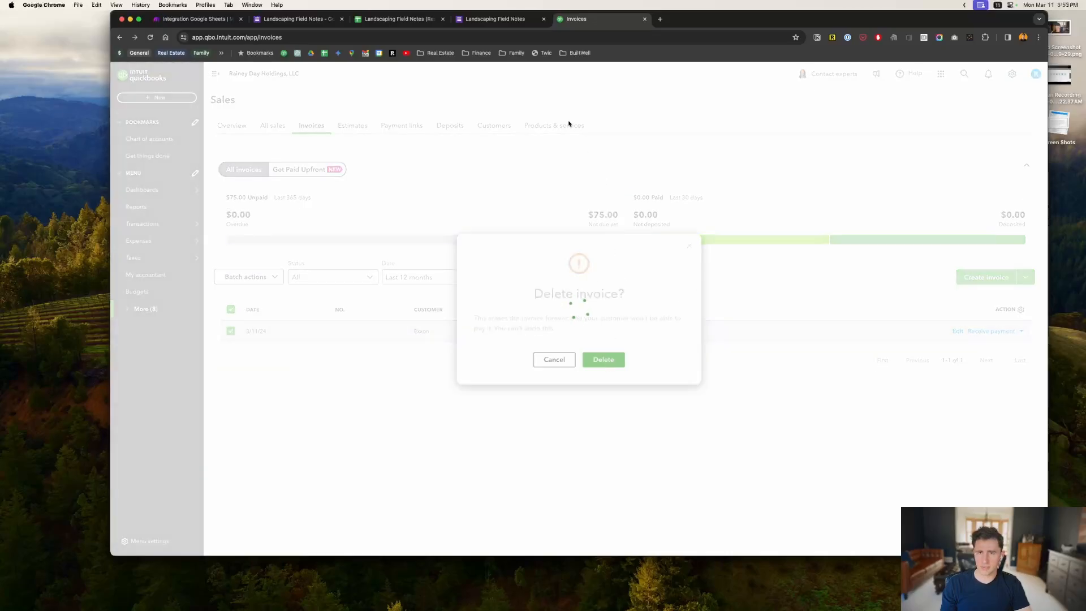
Return to Make, open the Create an Invoice module with its advanced settings shown, and check the available Department options.
left_click(199, 20)
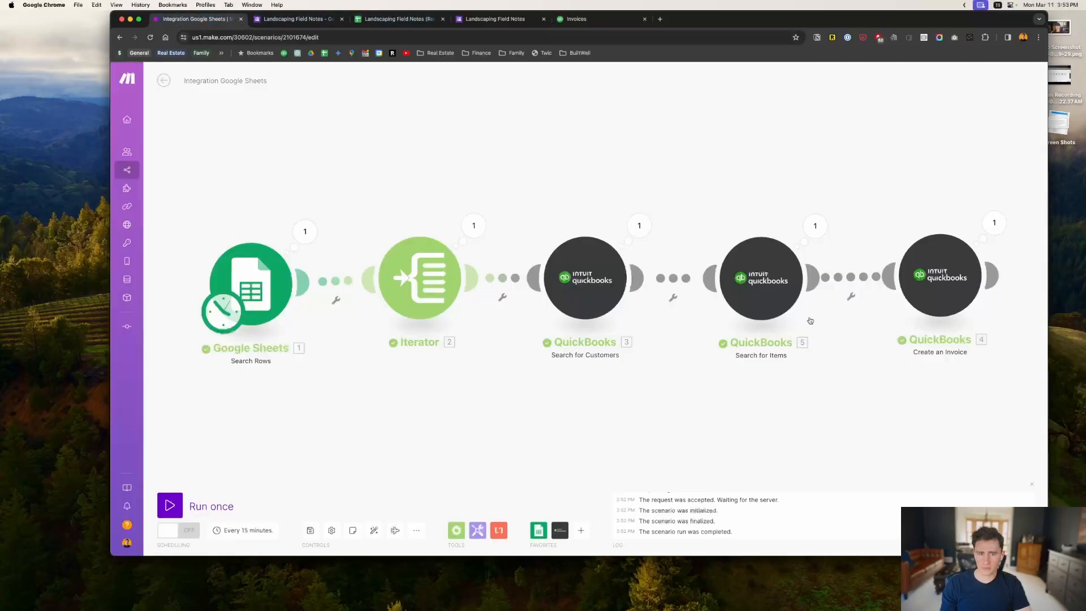
left_click(946, 277)
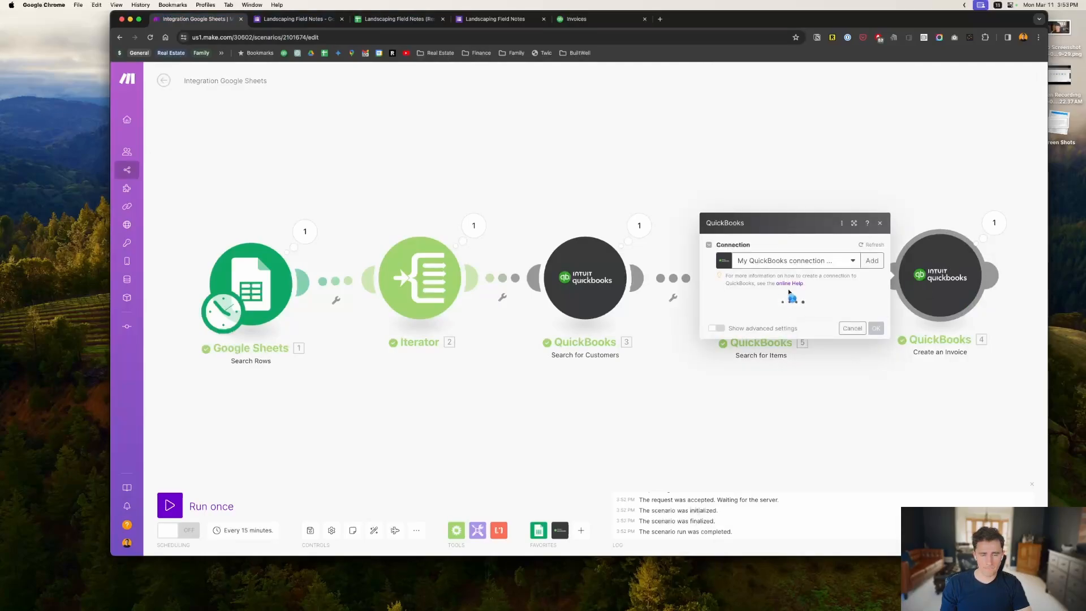
scroll(788, 297, "down", 2)
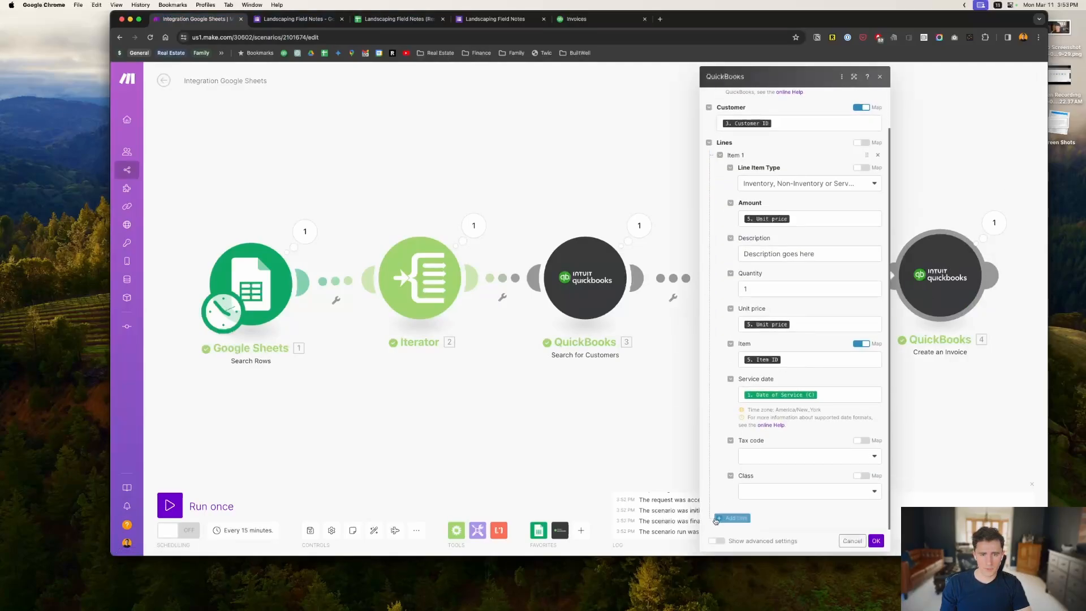
left_click(717, 541)
scroll(762, 430, "down", 3)
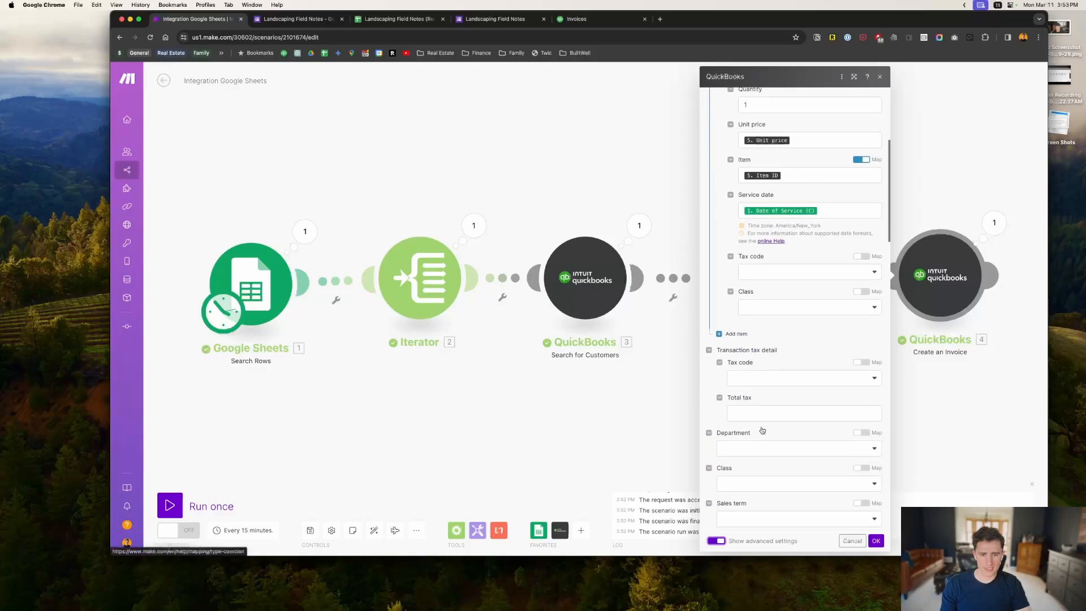
scroll(762, 430, "down", 3)
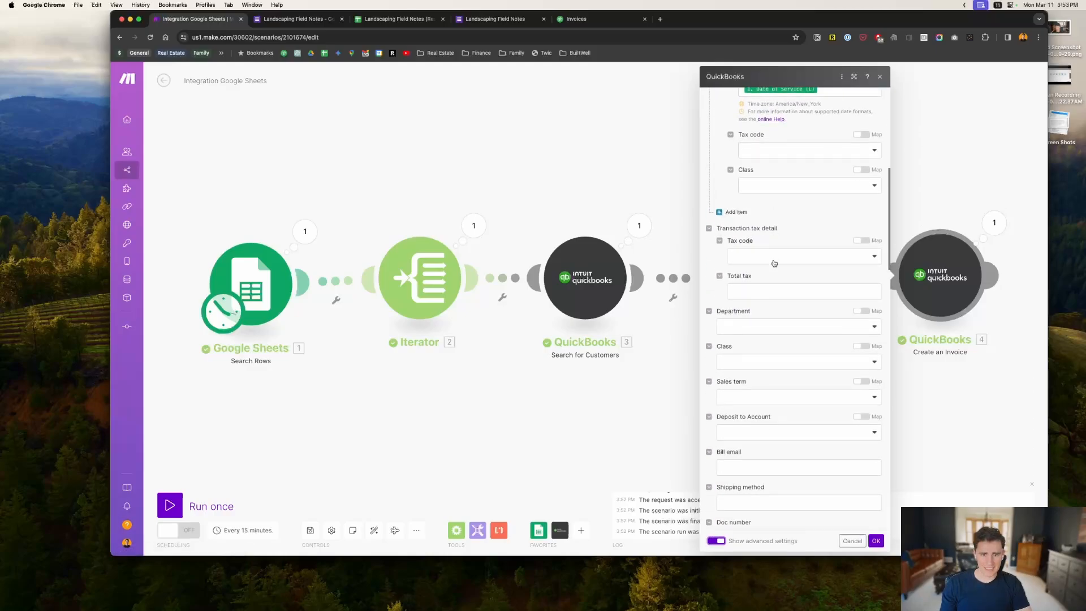
left_click(739, 325)
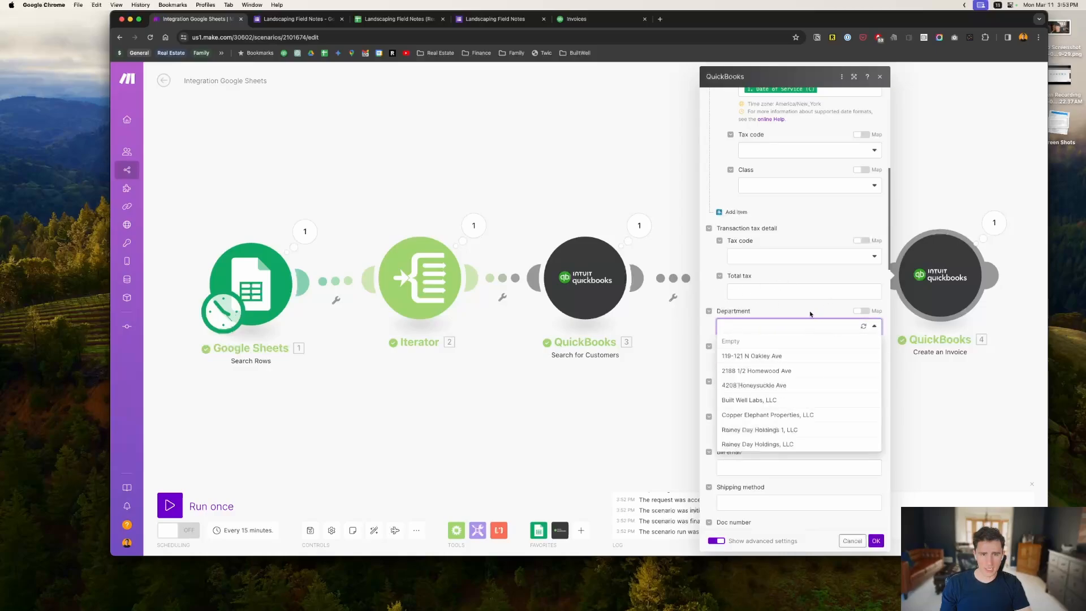
left_click(779, 308)
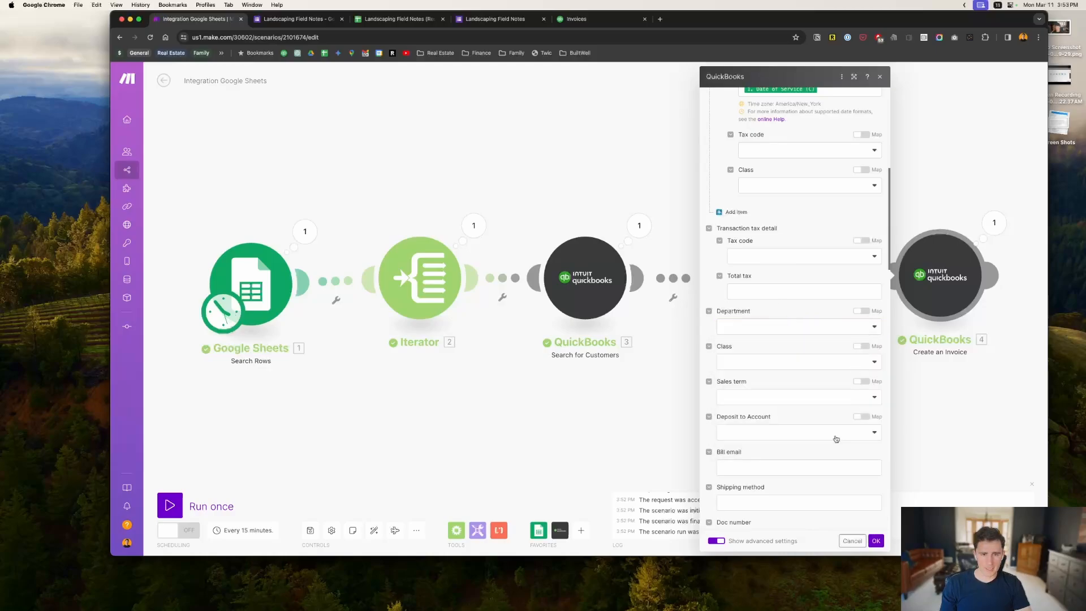
Enter the placeholder text "doc number here" as the invoice's Doc number.
scroll(836, 436, "down", 3)
scroll(835, 433, "down", 2)
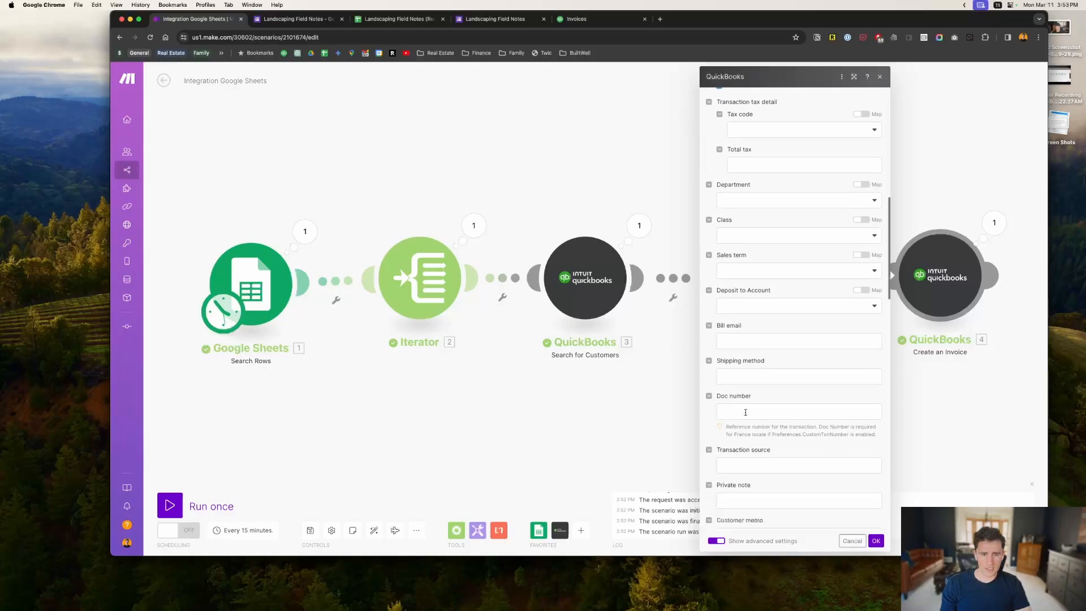
left_click(743, 410)
type("doc numb")
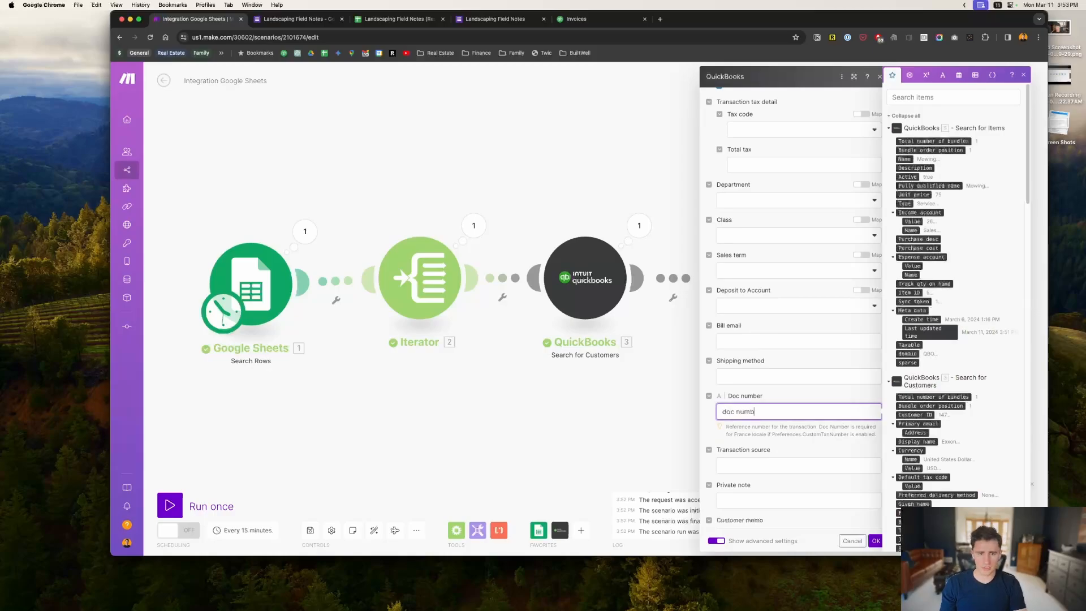
type("er here")
Fill the Transaction source with "transaction source here", reusing the Doc number placeholder text.
key("super+a")
key("super+c")
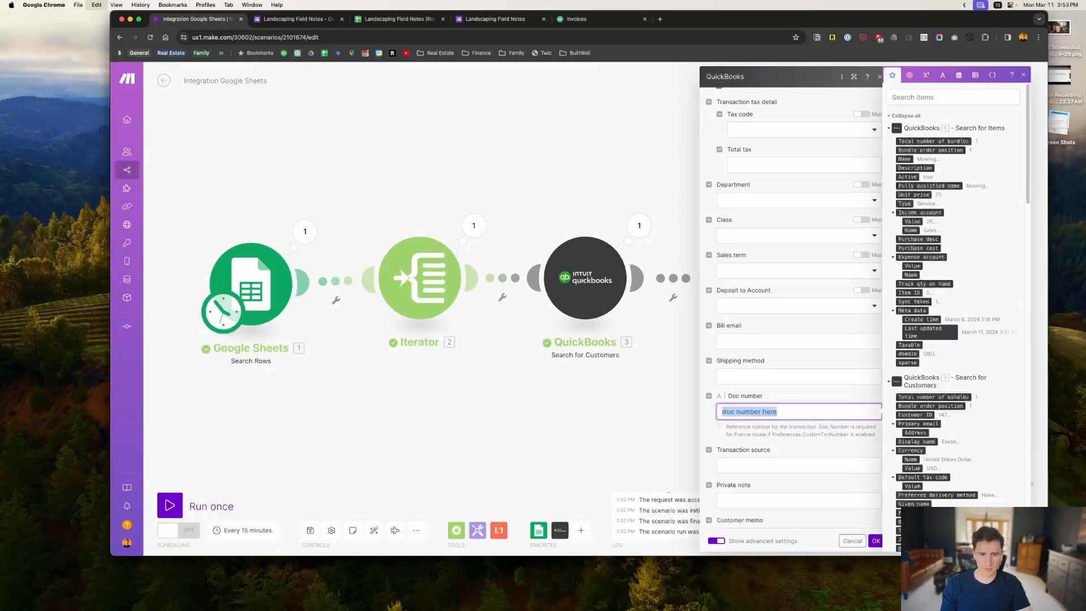
left_click(754, 467)
key("super+v")
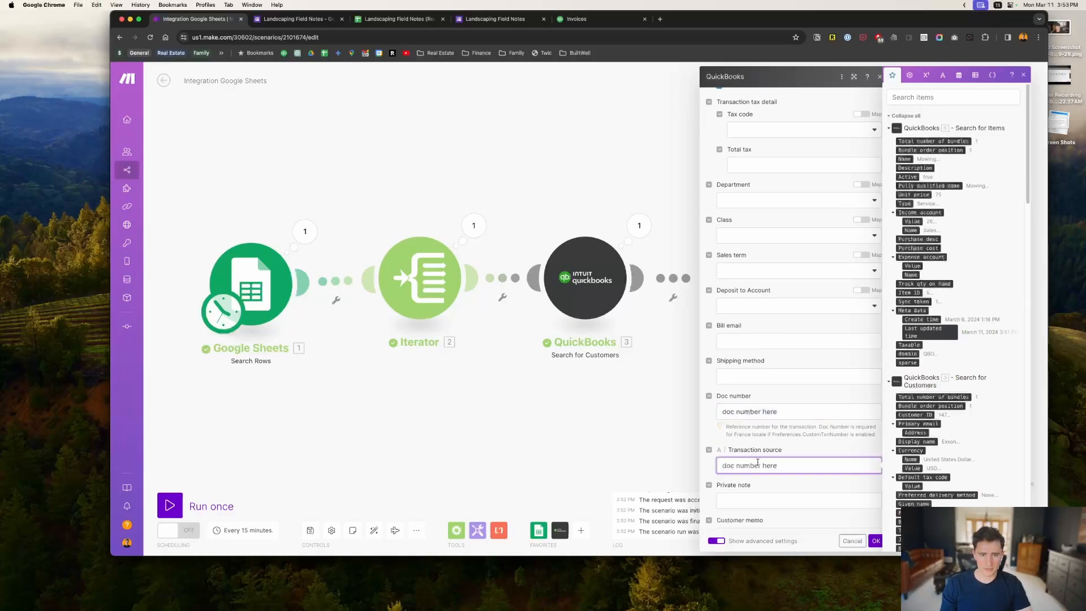
left_click_drag(761, 466, 698, 468)
type("transa")
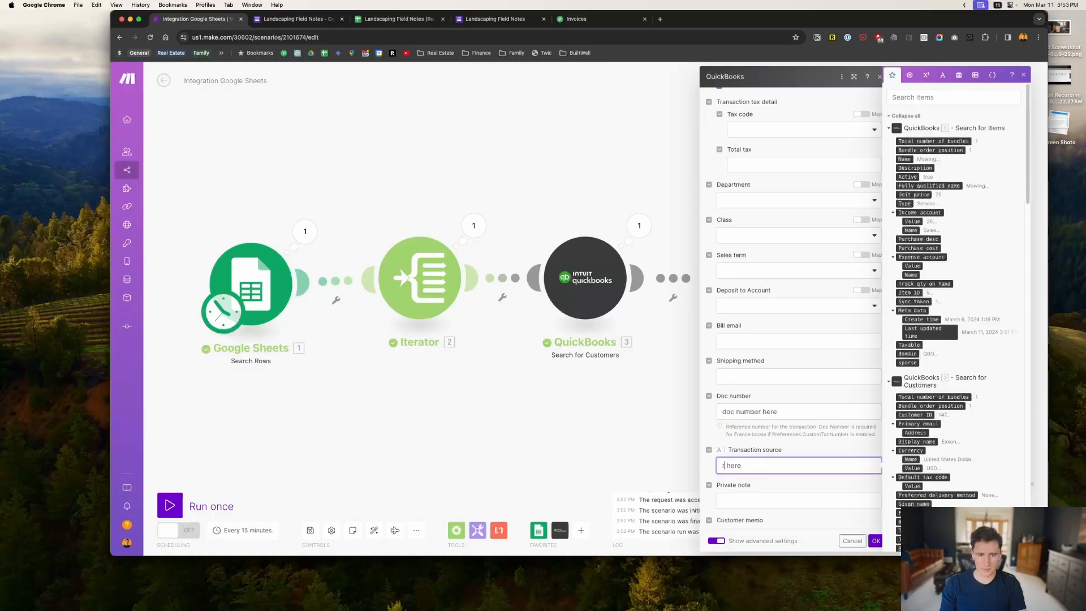
type("ction source")
Enter "private note here" as the Private note and "customer memo here" as the Customer memo.
left_click(762, 501)
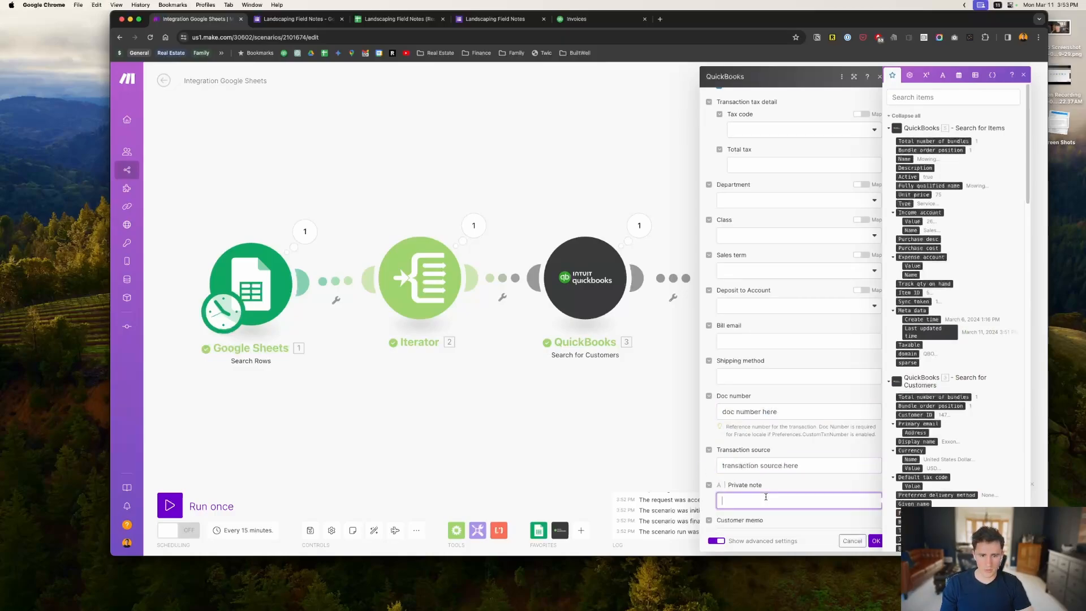
type("rpivate")
key("BackSpace")
key("BackSpace")
key("BackSpace")
key("BackSpace")
key("BackSpace")
type("p[r")
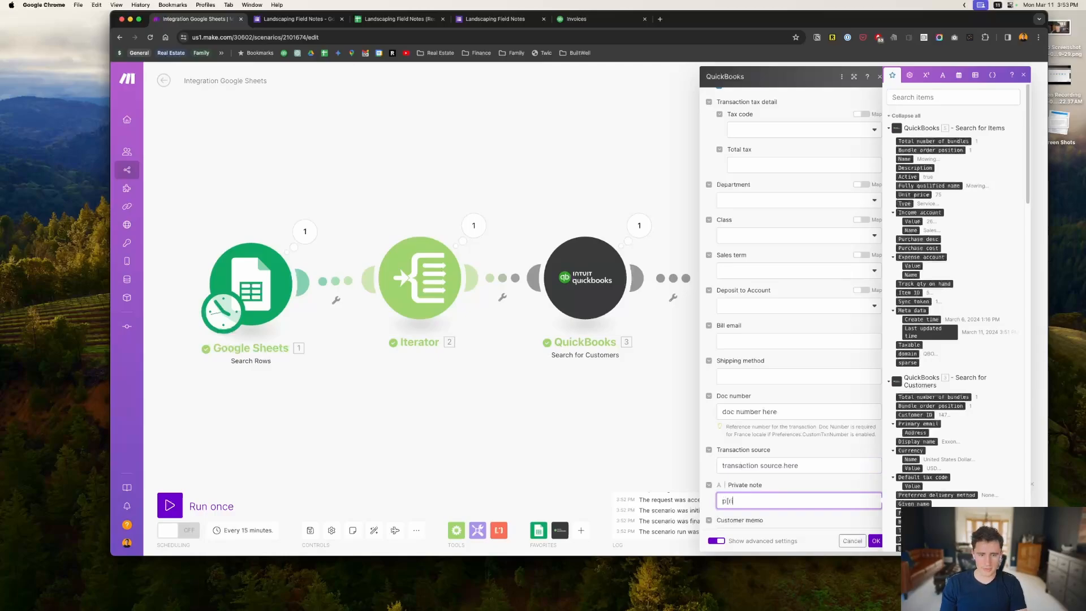
key("BackSpace")
type("rivate note here")
key("Tab")
type("cy")
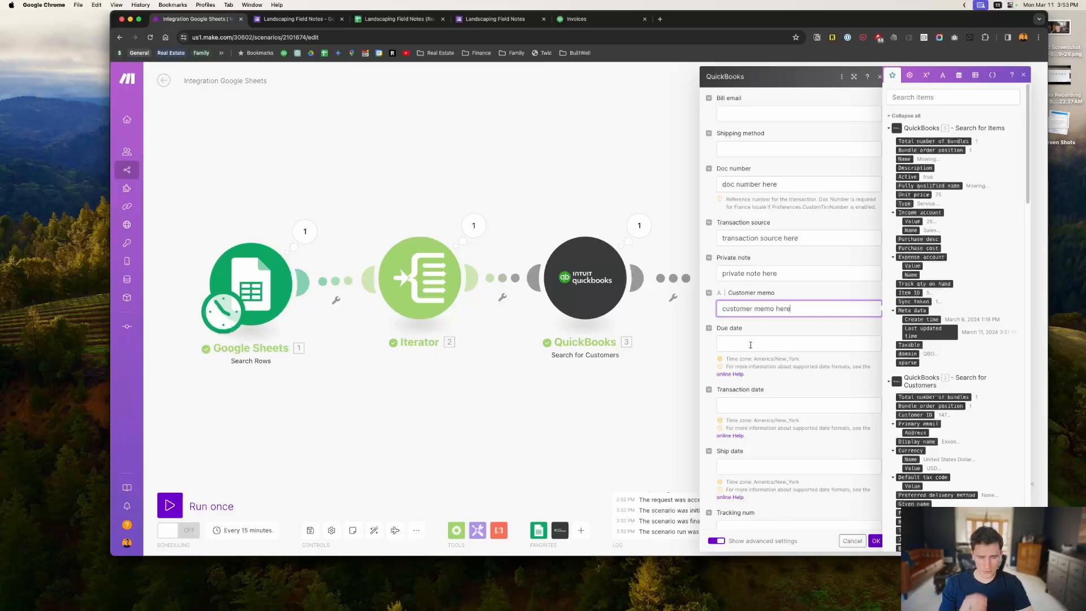
Insert the addDays date function into the invoice's Due date.
left_click(769, 335)
scroll(797, 329, "up", 15)
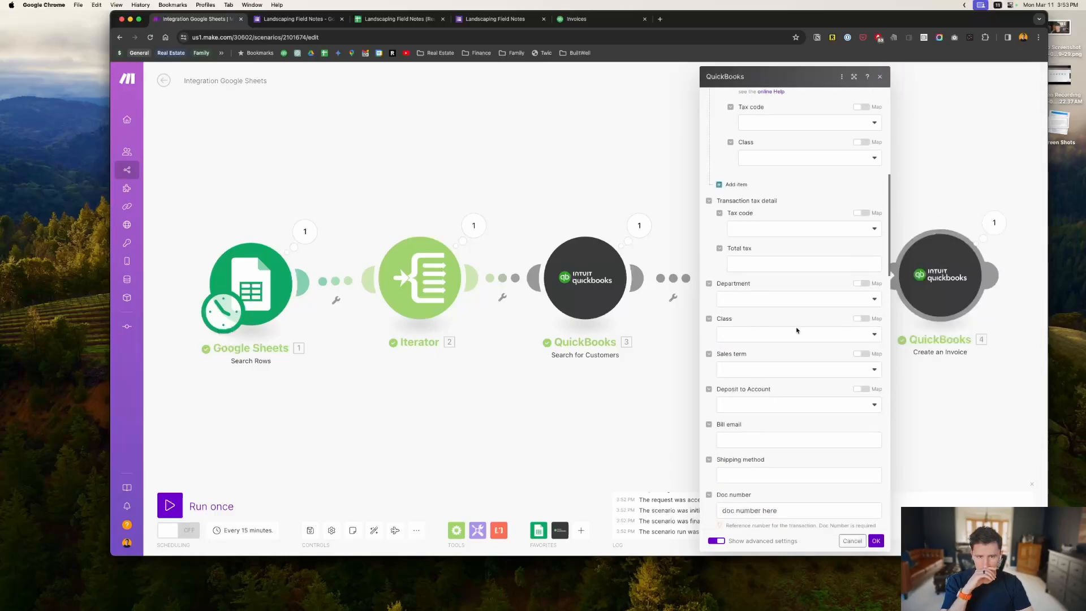
scroll(797, 331, "down", 10)
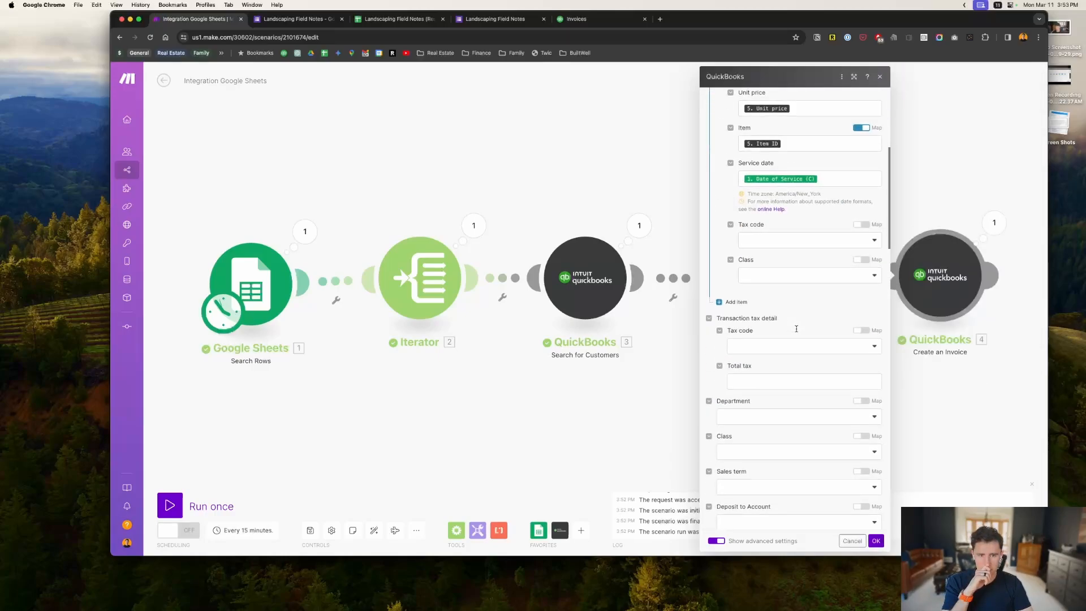
scroll(797, 331, "down", 6)
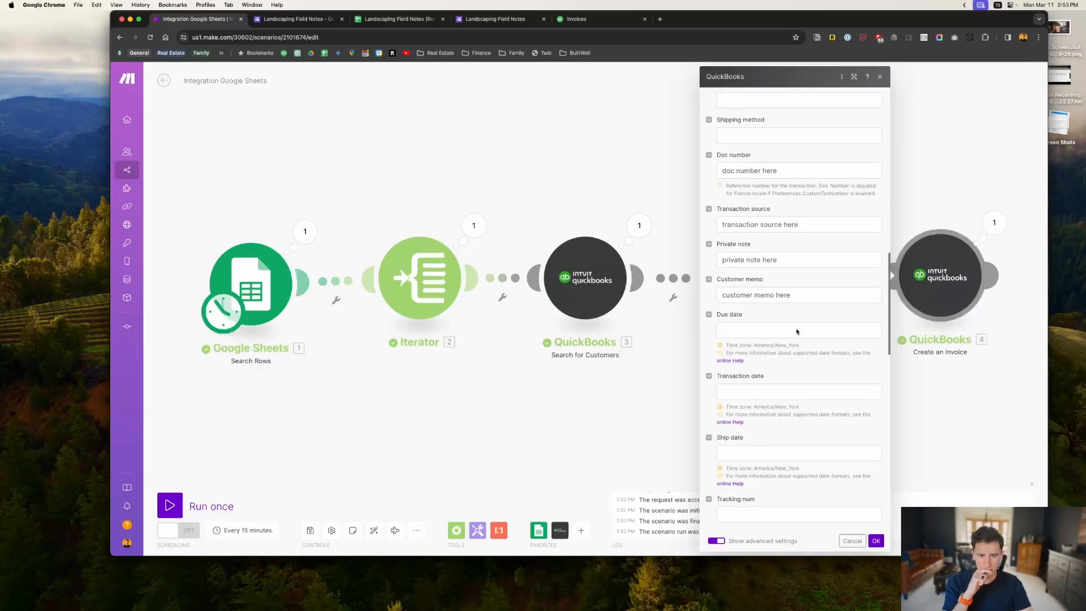
left_click(836, 266)
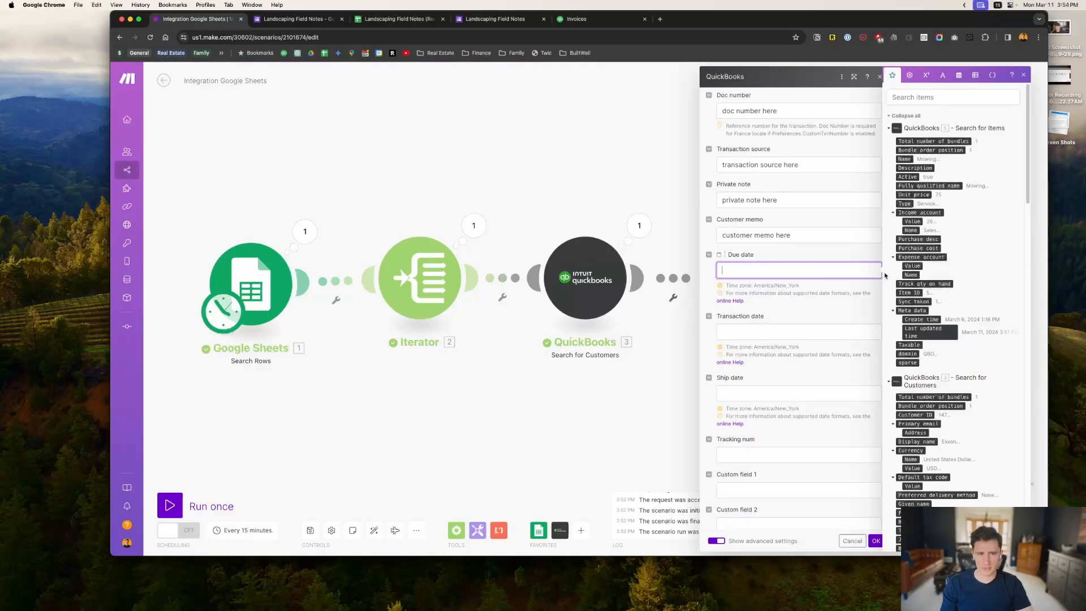
left_click(909, 76)
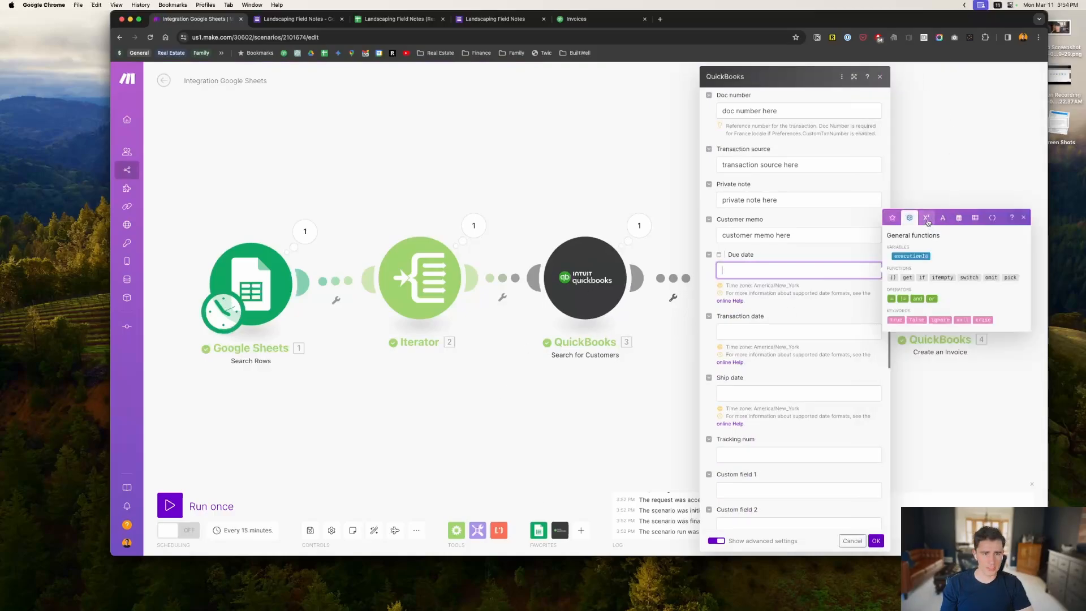
left_click(927, 222)
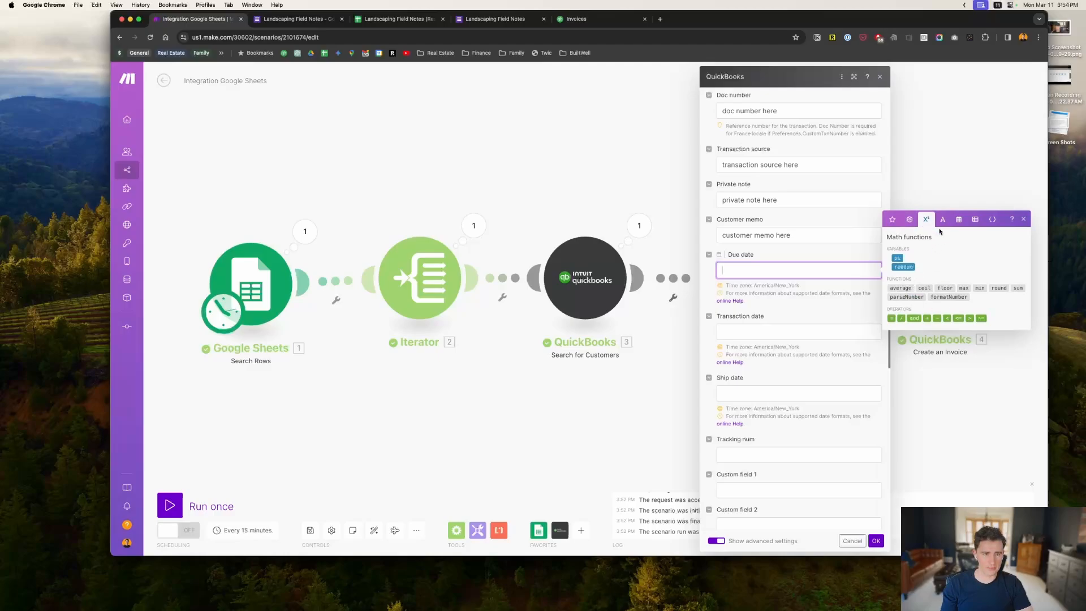
left_click(942, 220)
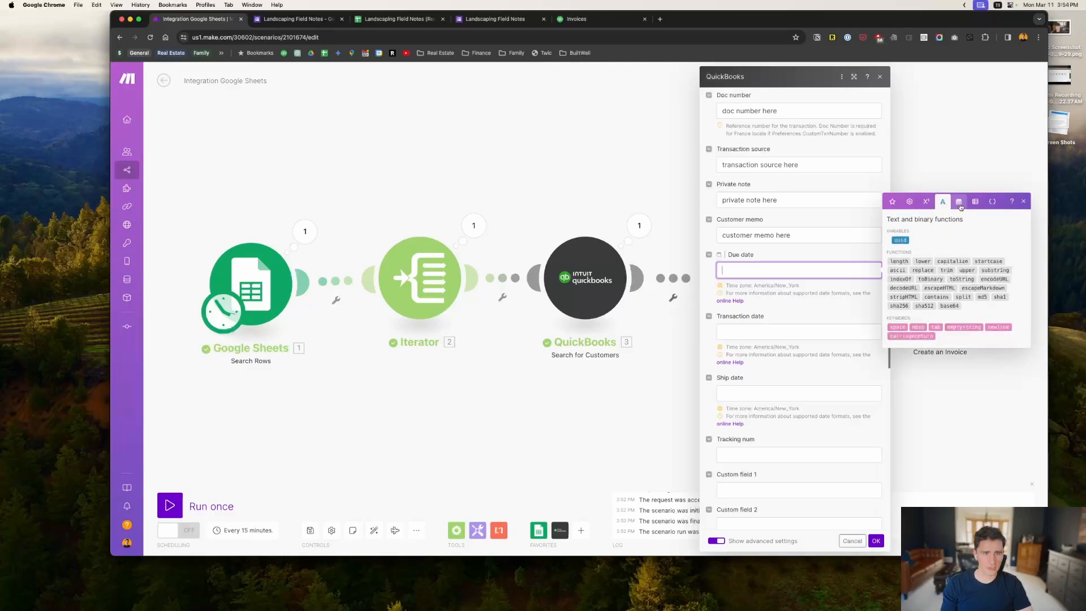
left_click(960, 205)
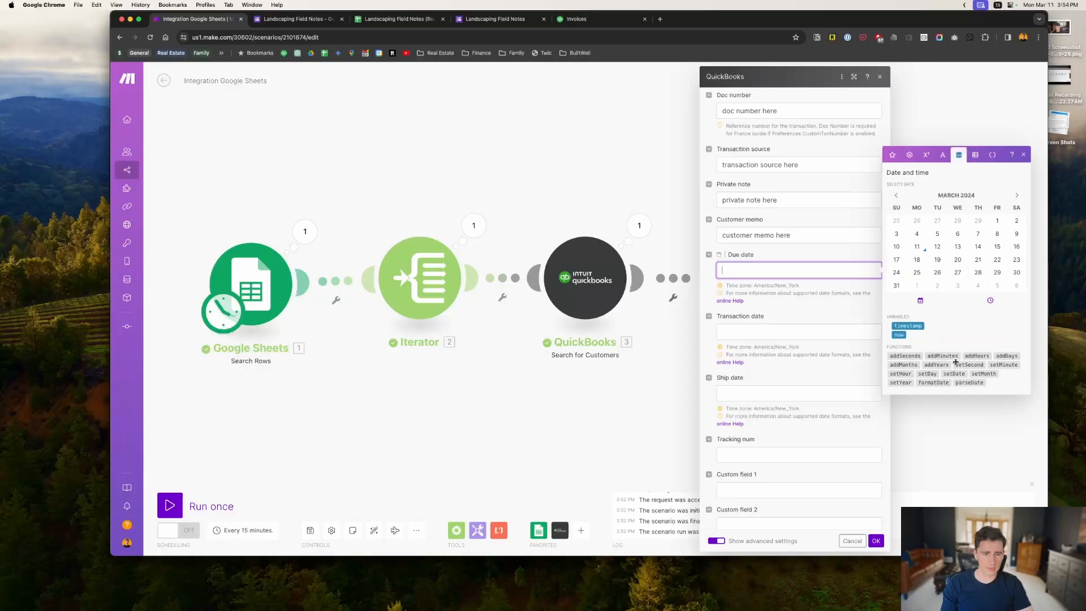
left_click(1010, 357)
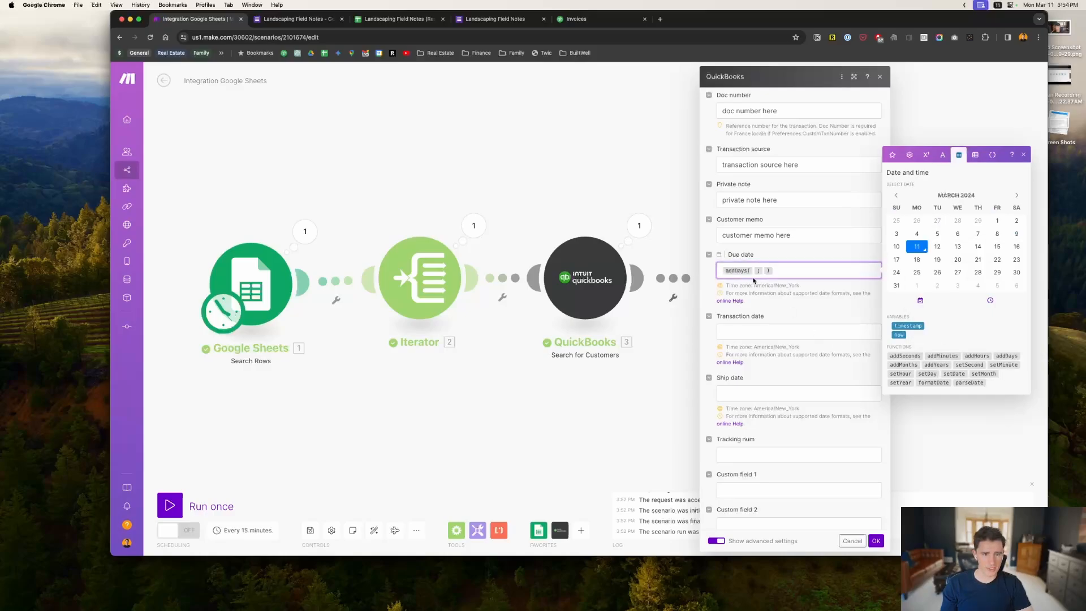
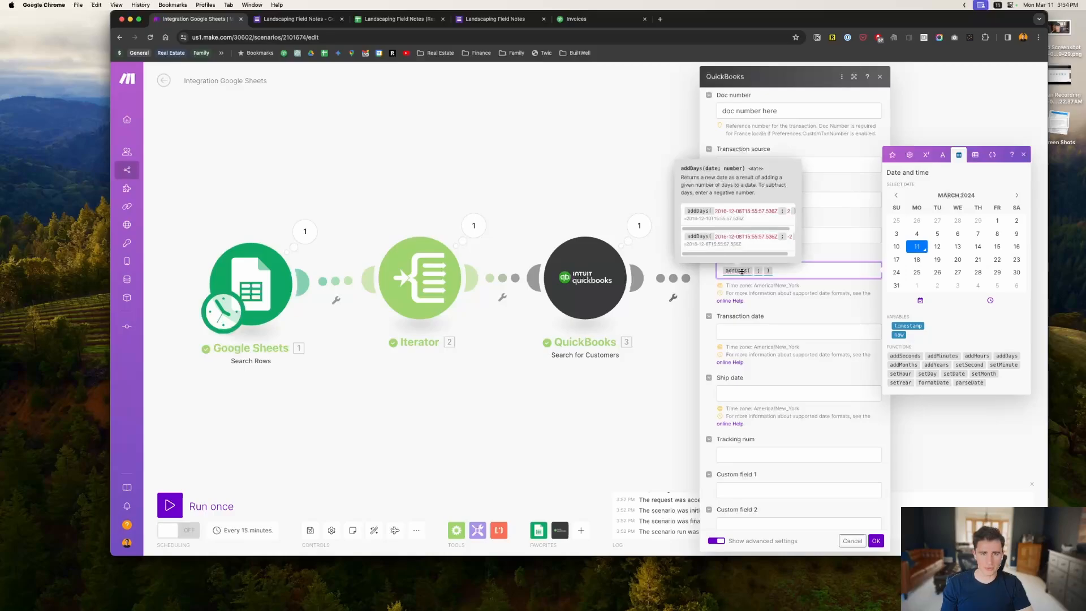
Complete the Due date's addDays function with the now variable as the date and 7 as the number of days.
left_click(752, 271)
left_click(900, 335)
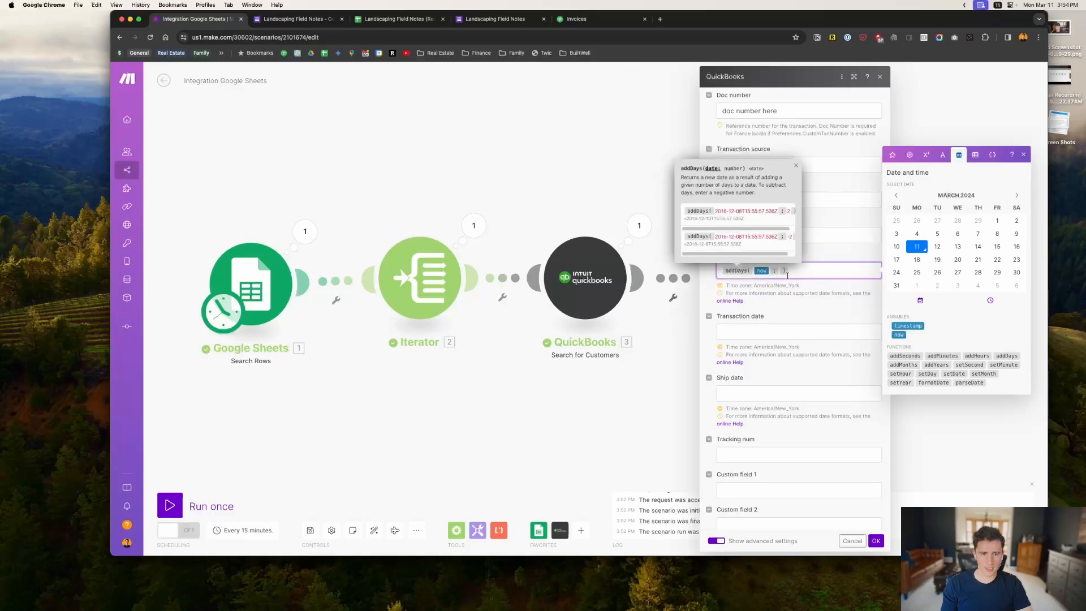
left_click(781, 271)
type("7")
left_click(832, 304)
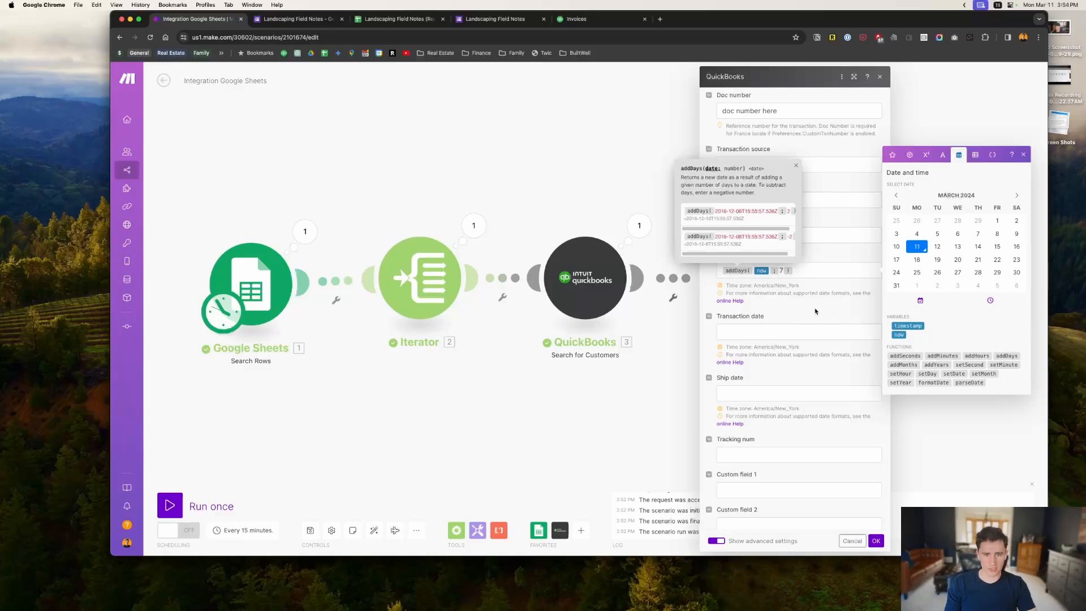
Collapse the shipping and billing address sections, set online ACH and online credit card payment to Yes, and save the module settings.
scroll(810, 378, "down", 10)
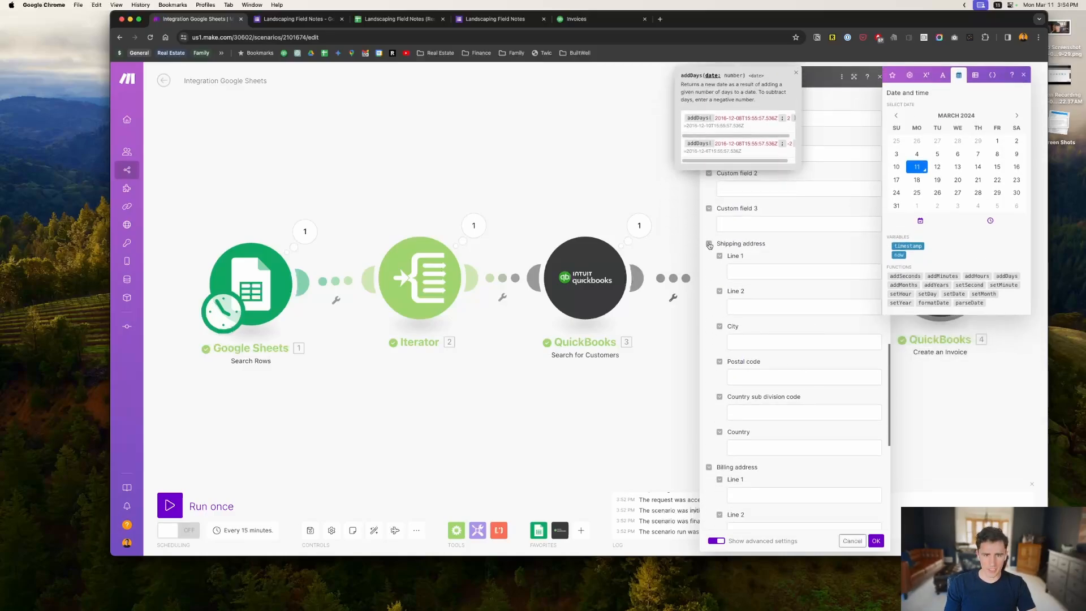
left_click(709, 244)
left_click(710, 256)
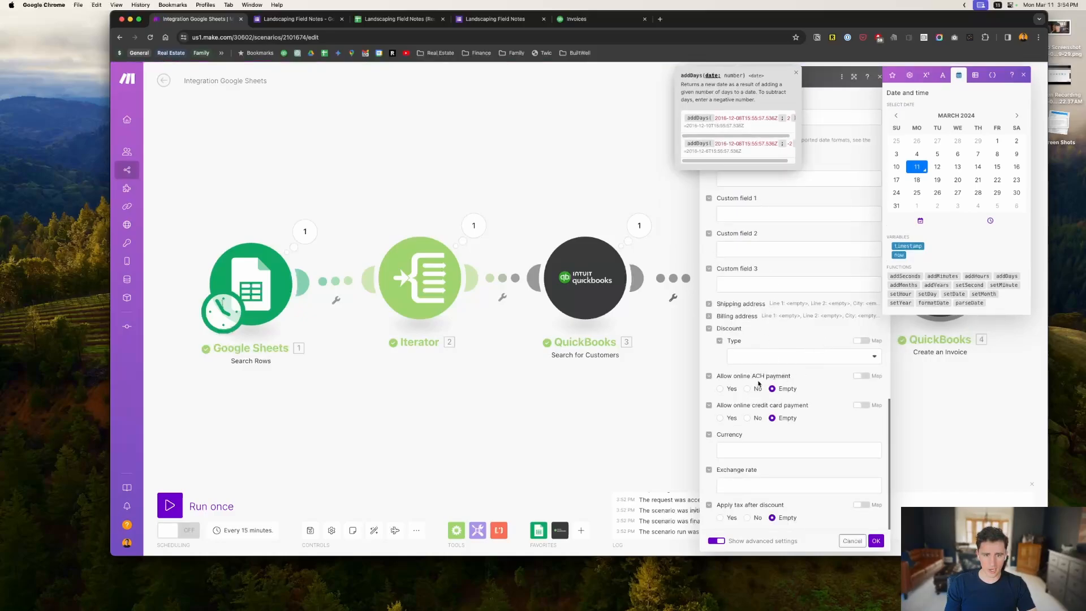
left_click(720, 389)
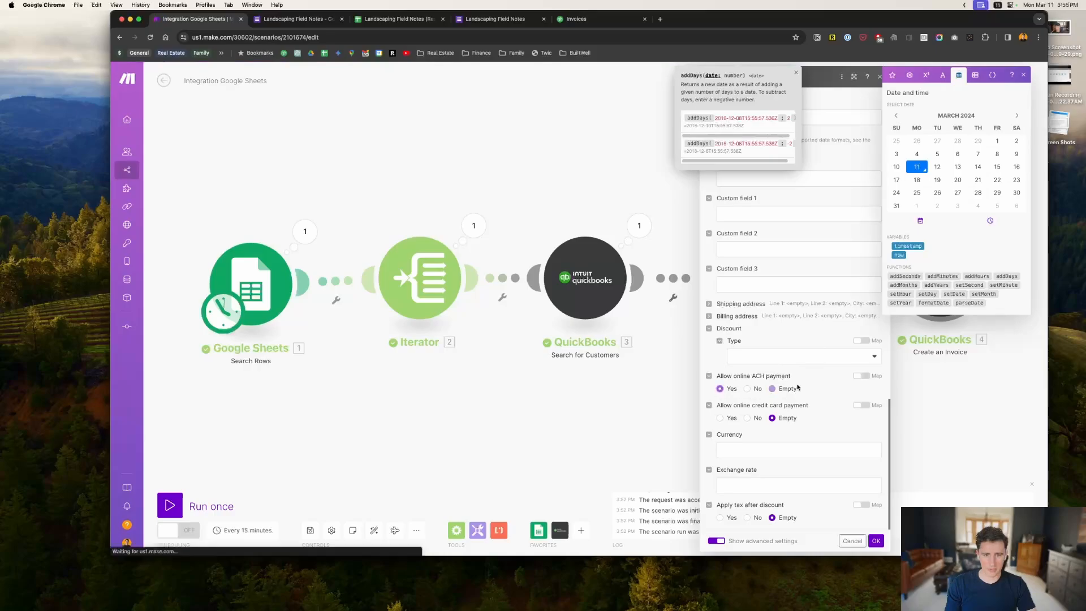
left_click(721, 418)
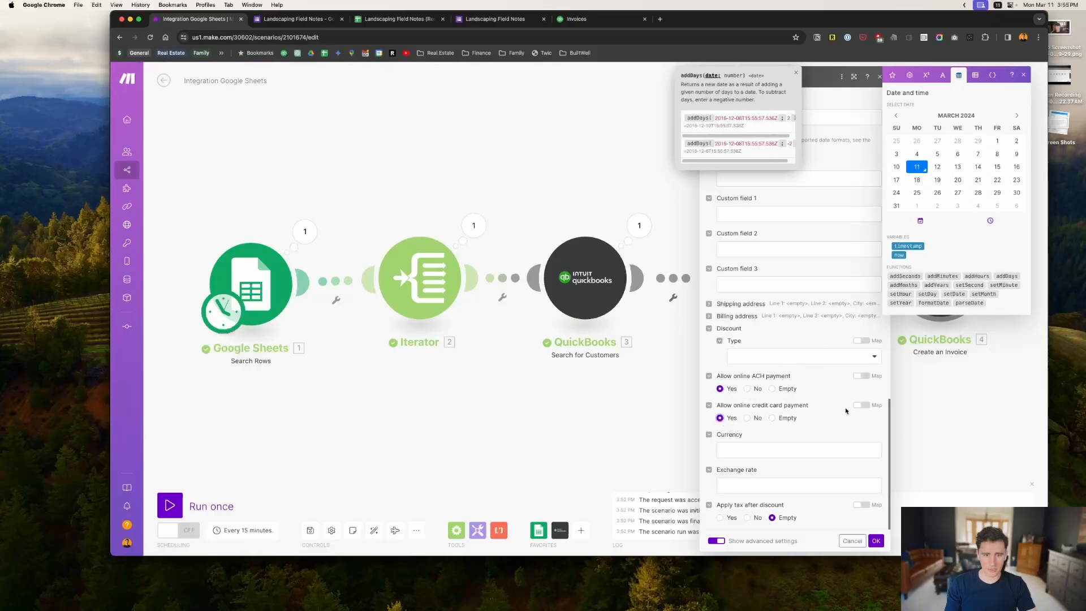
left_click(876, 541)
Run the scenario once, check the QuickBooks invoices list, and open the Create an Invoice module's run details in Make.
left_click(170, 509)
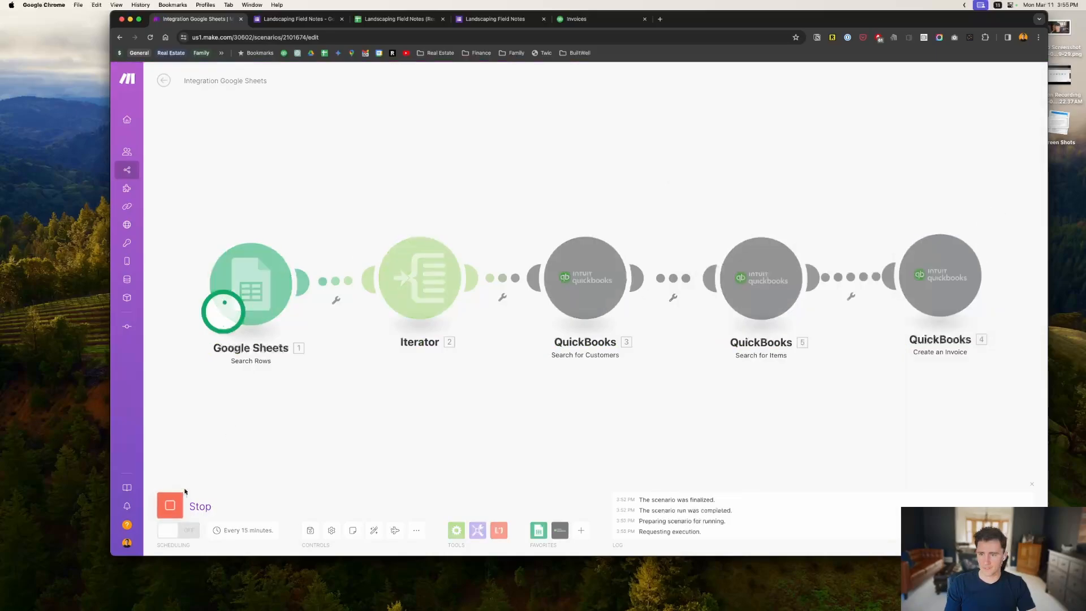
left_click(577, 19)
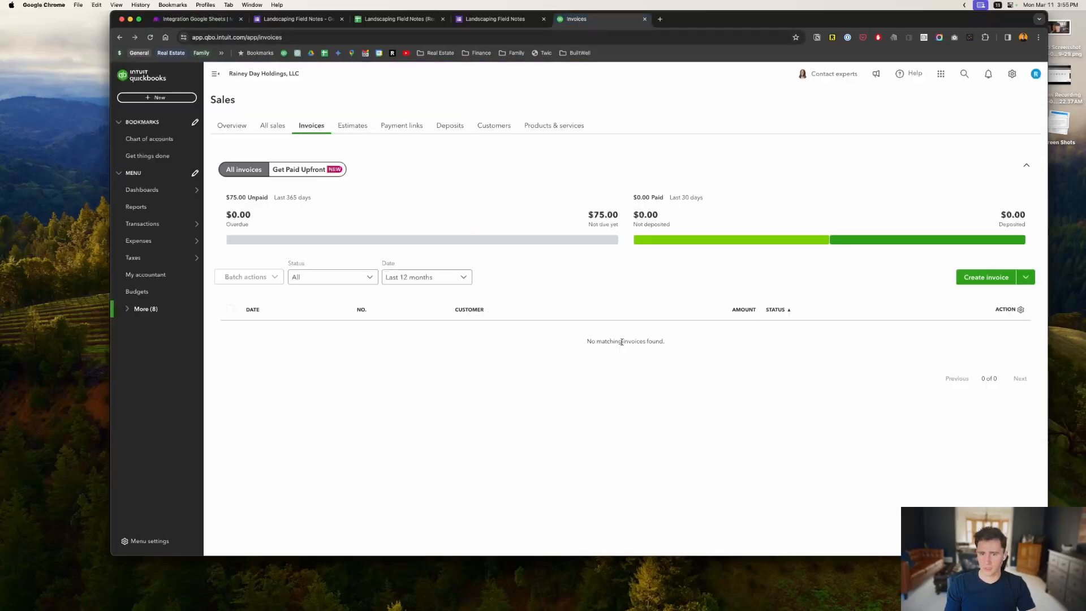
left_click(197, 19)
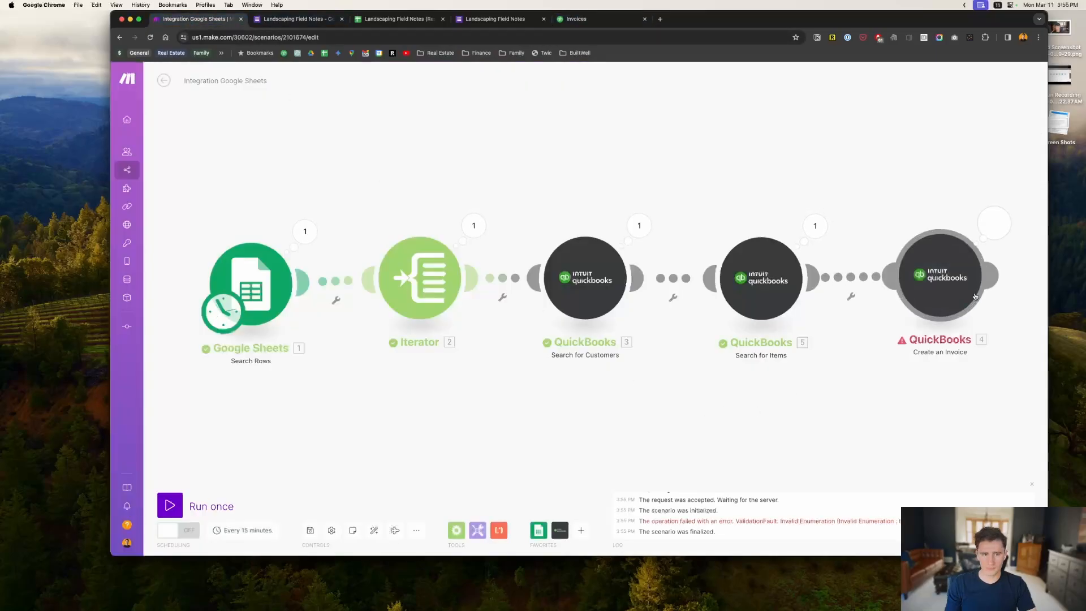
left_click(982, 234)
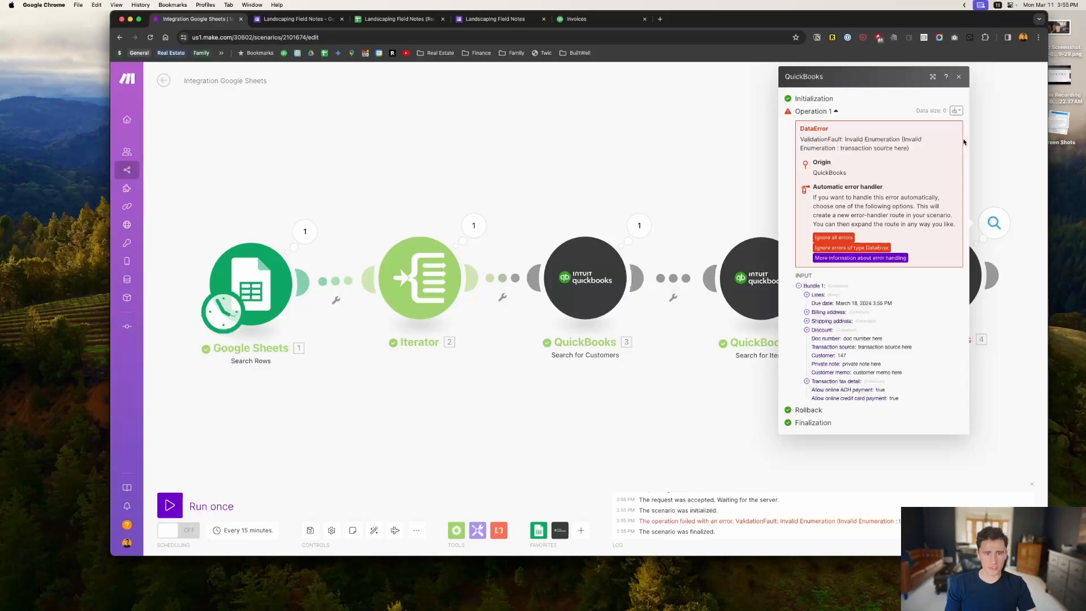
Clear the Transaction source value in the Create an Invoice module and save the module settings.
left_click(960, 77)
left_click(761, 277)
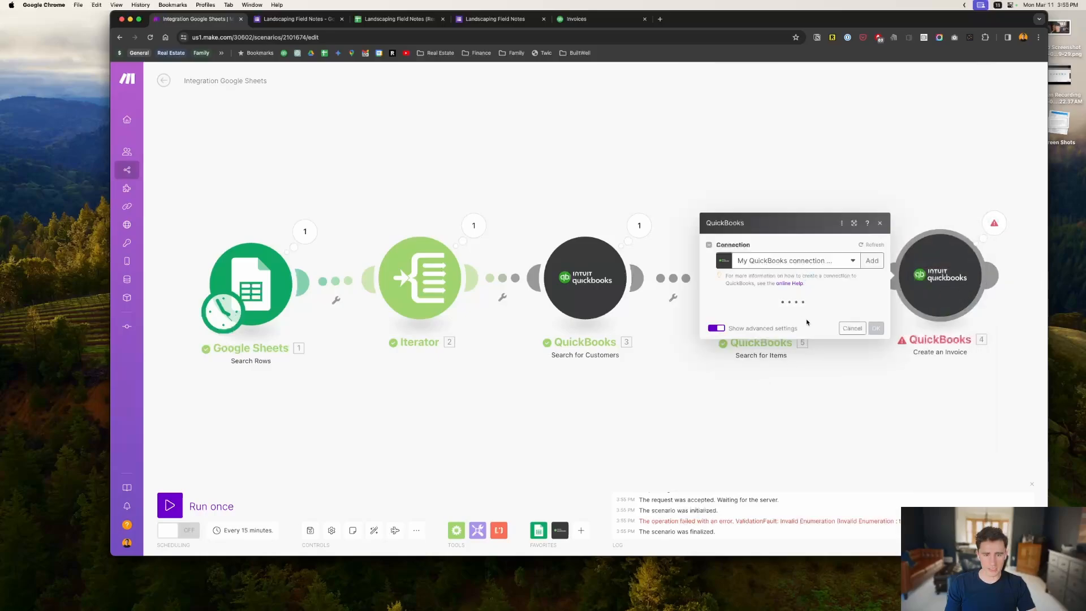
scroll(830, 423, "down", 10)
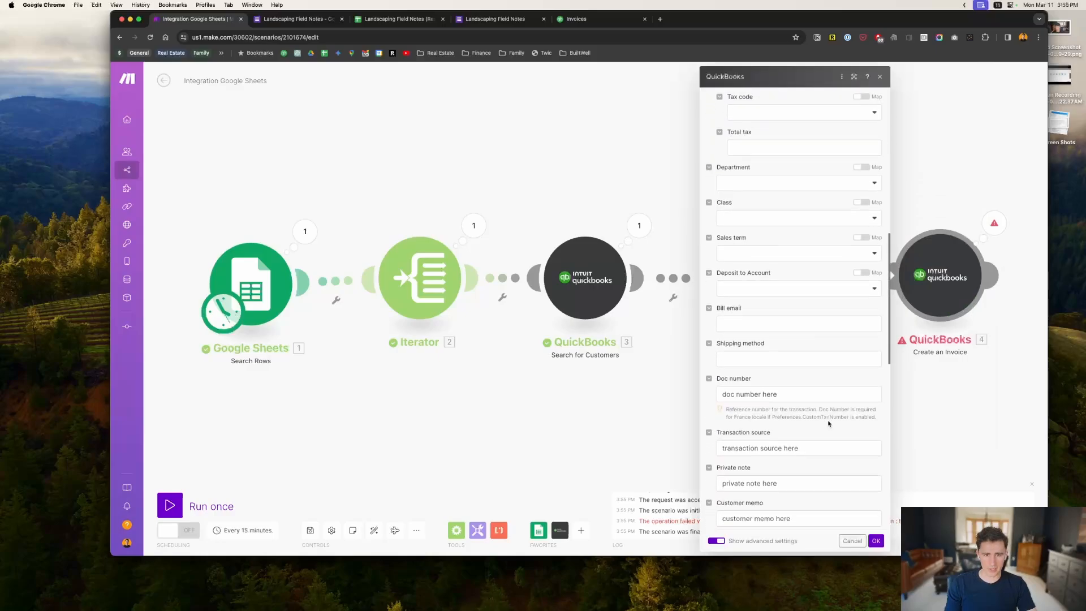
scroll(830, 423, "down", 5)
left_click(767, 220)
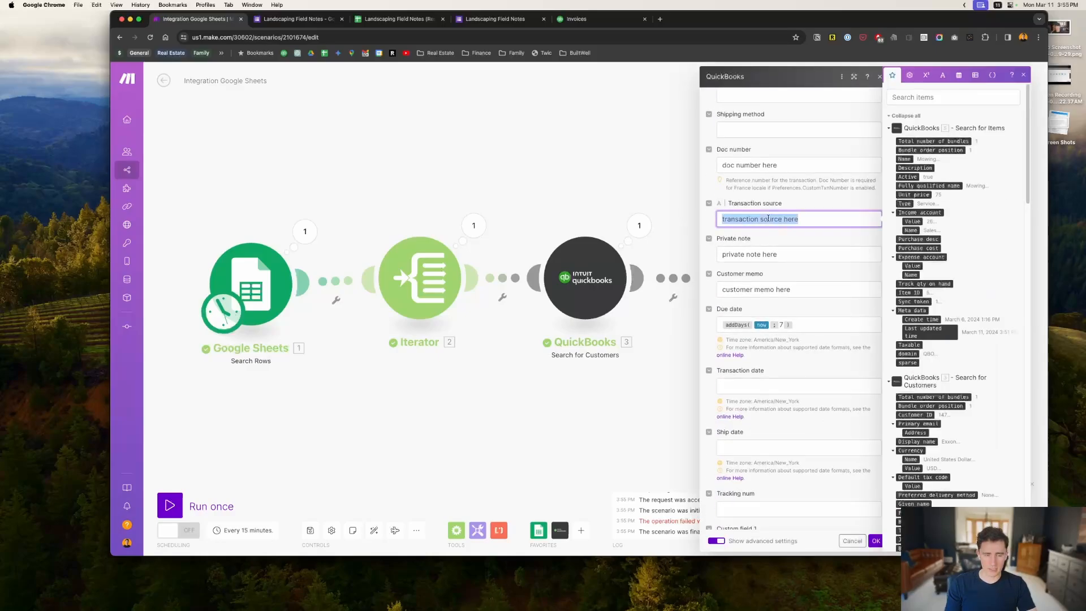
left_click(876, 541)
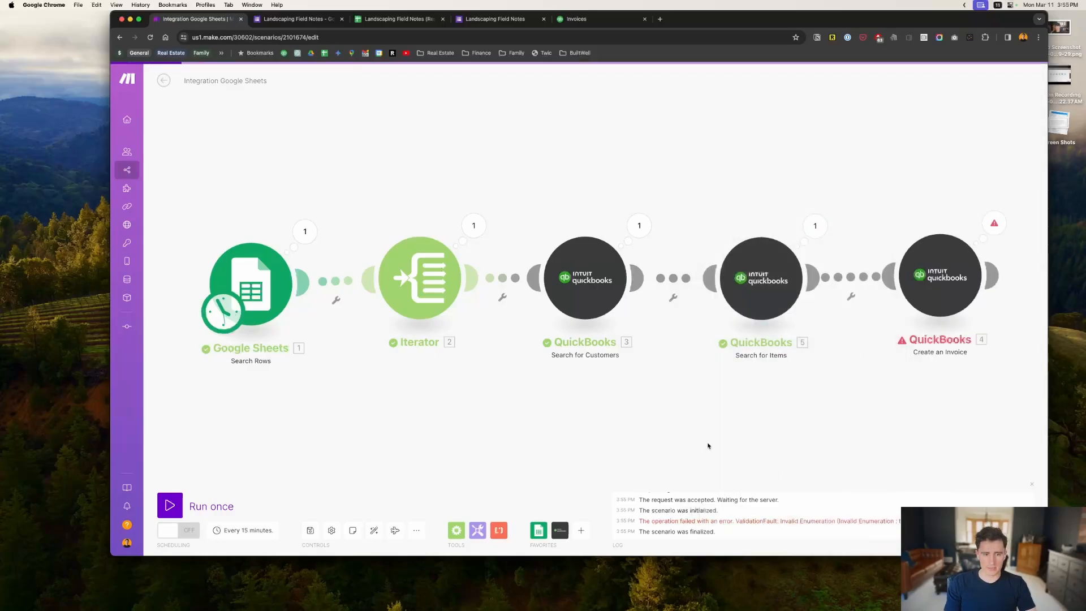
Run the scenario once and review the Create an Invoice module's run details.
left_click(165, 506)
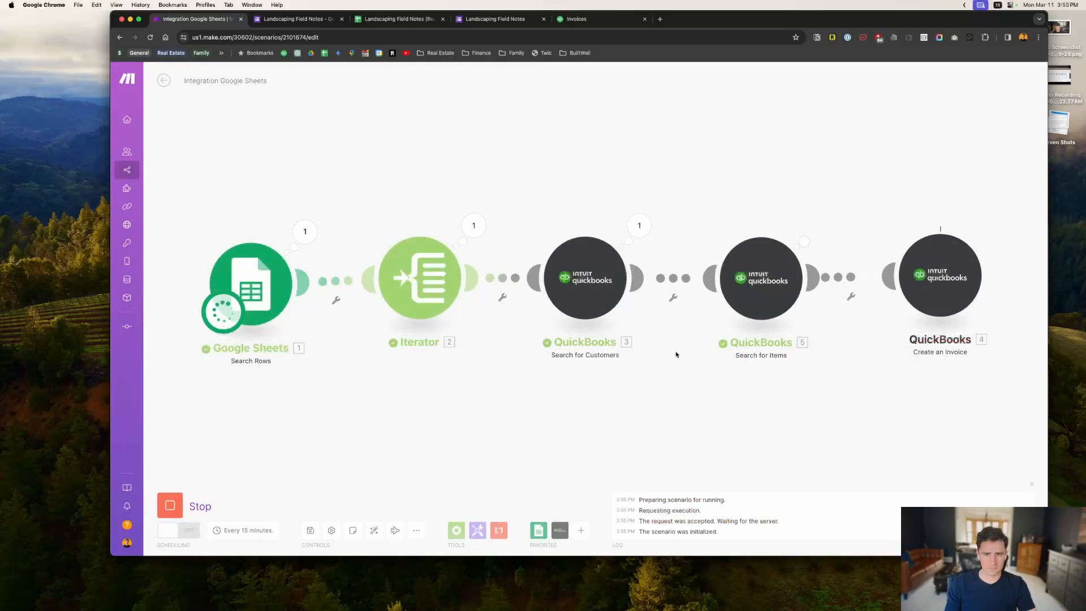
left_click(994, 223)
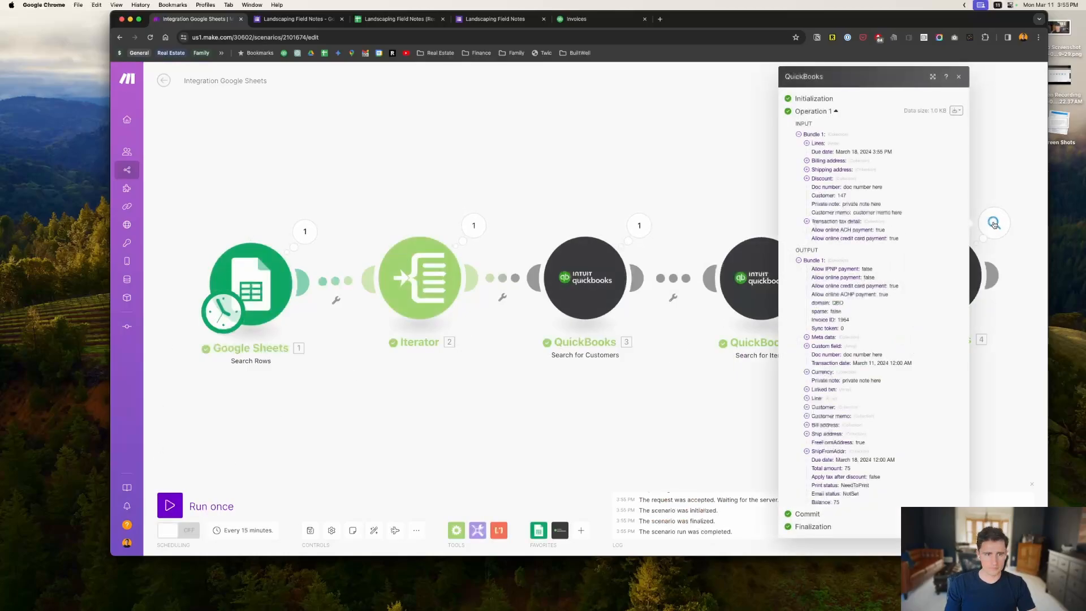
left_click(994, 383)
Switch to QuickBooks and open the Exxon invoice from the invoices list in the full invoice editor.
left_click(577, 18)
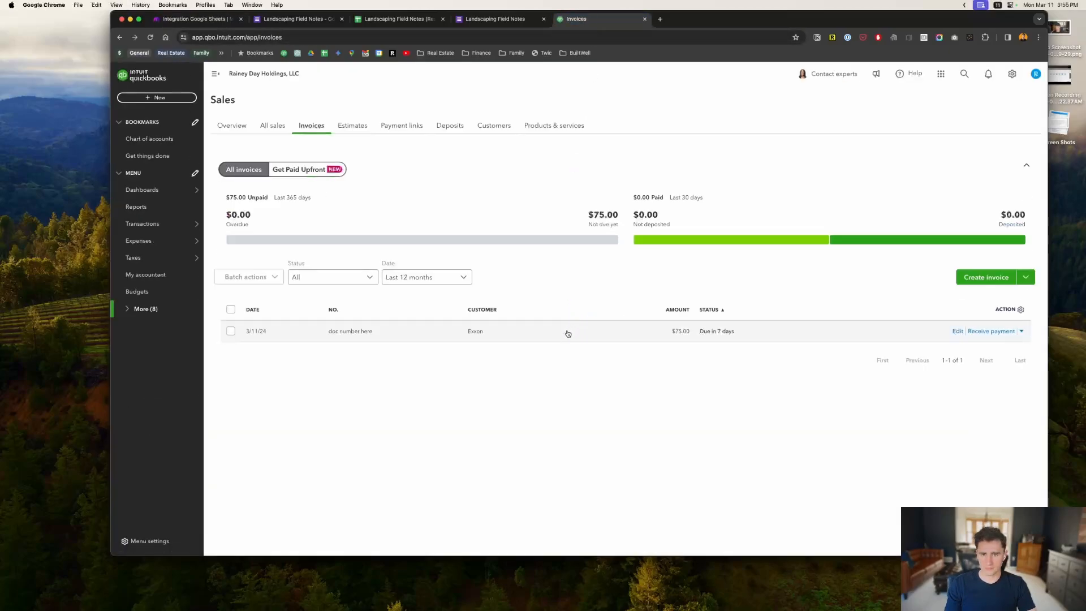
left_click(567, 332)
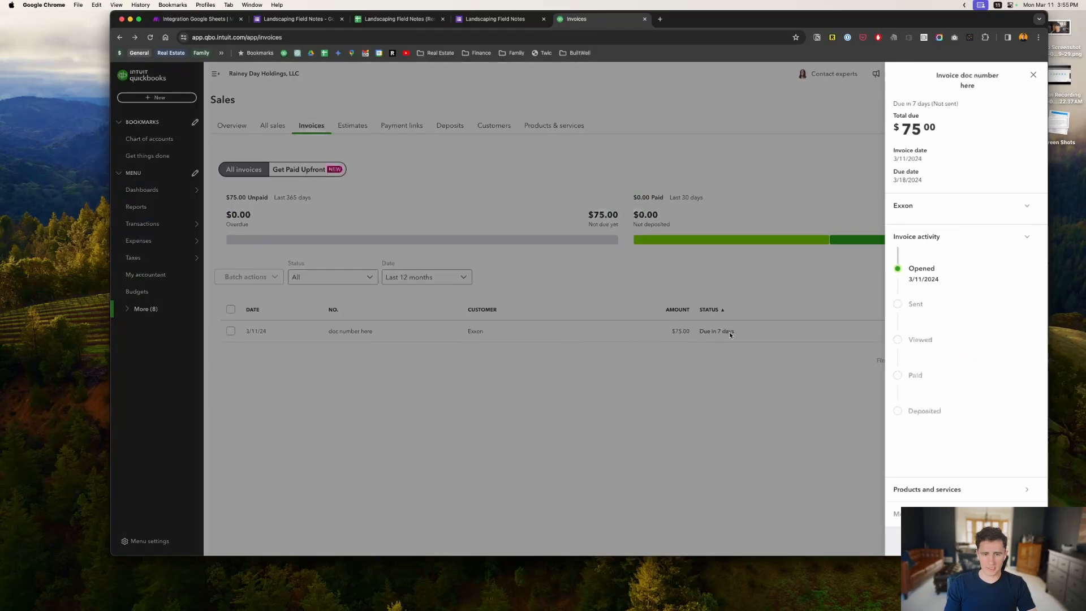
left_click(1000, 541)
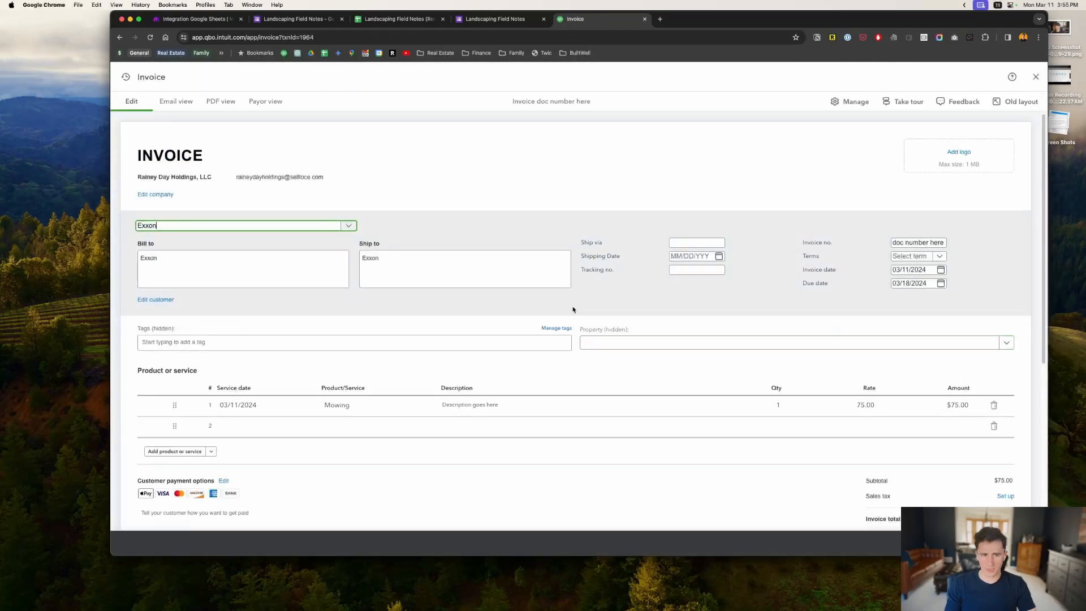
Check the invoice number field and the available payment terms without choosing a term.
left_click_drag(808, 243, 828, 243)
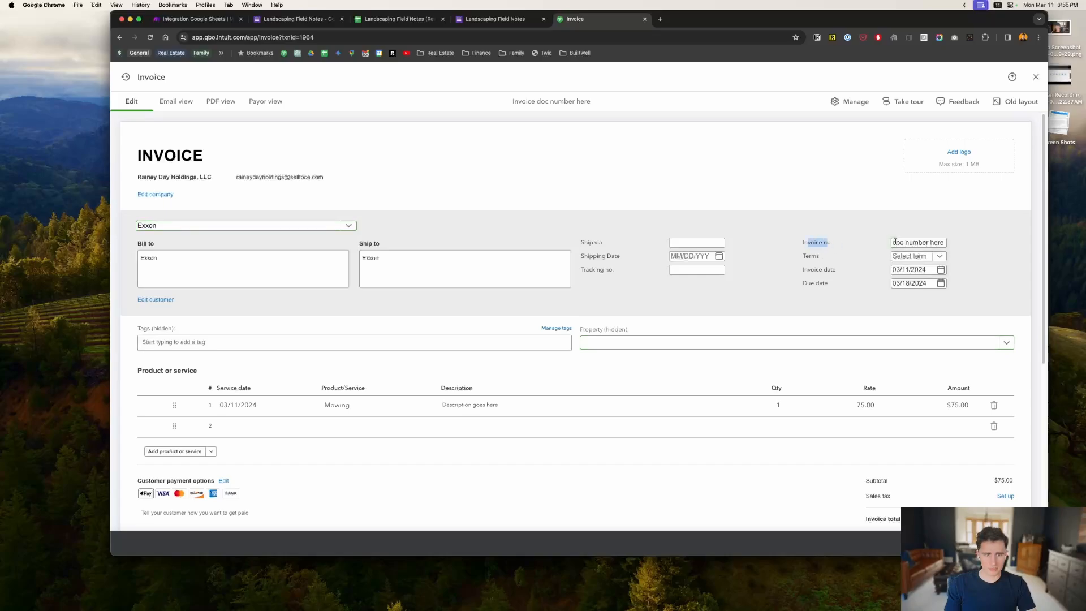
left_click_drag(894, 242, 944, 244)
left_click(942, 243)
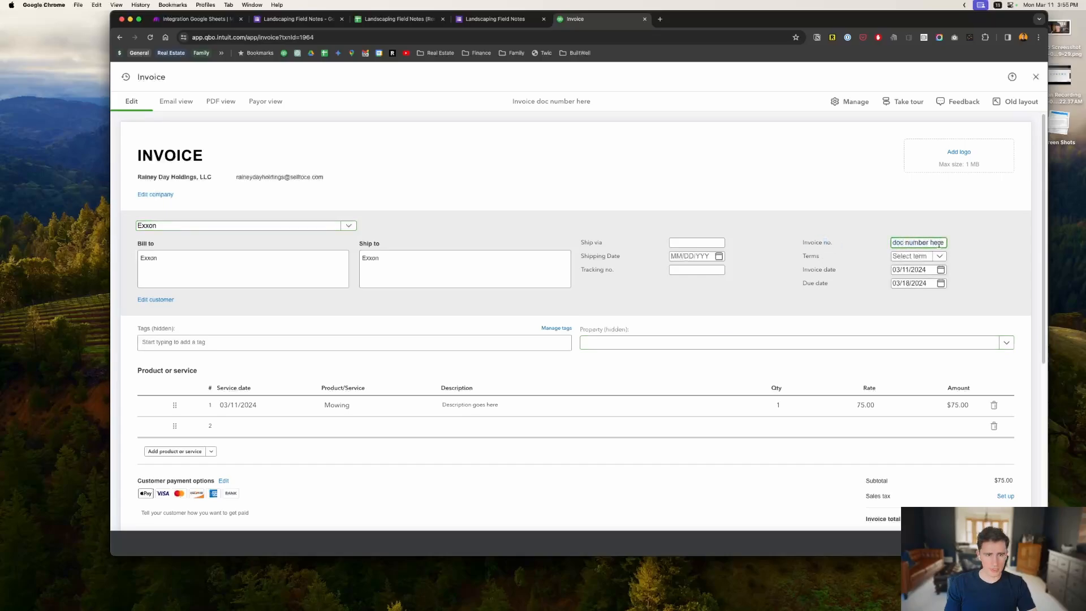
left_click(940, 257)
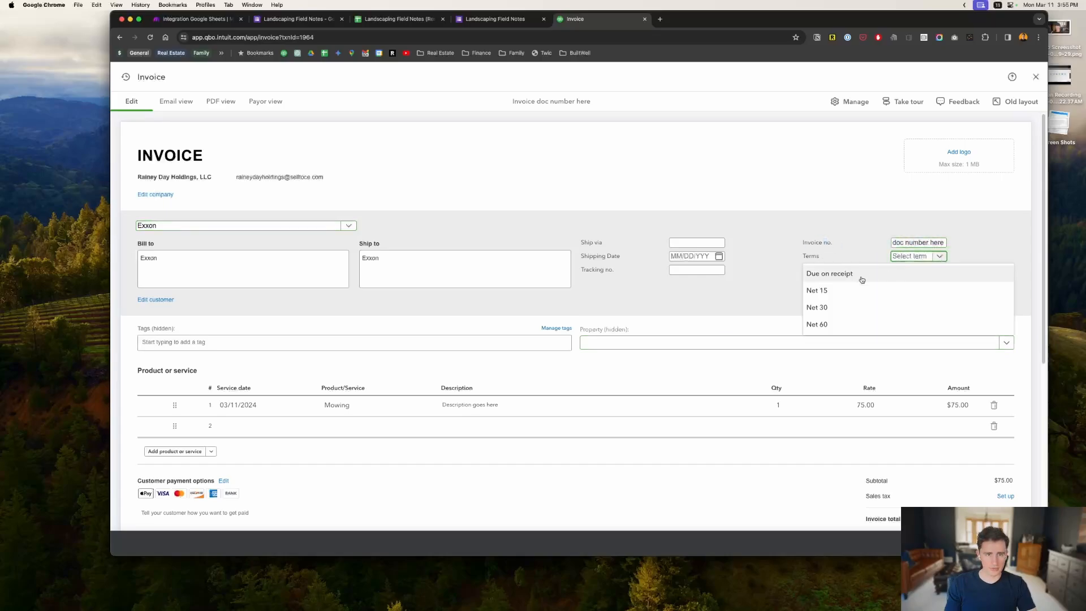
left_click(771, 297)
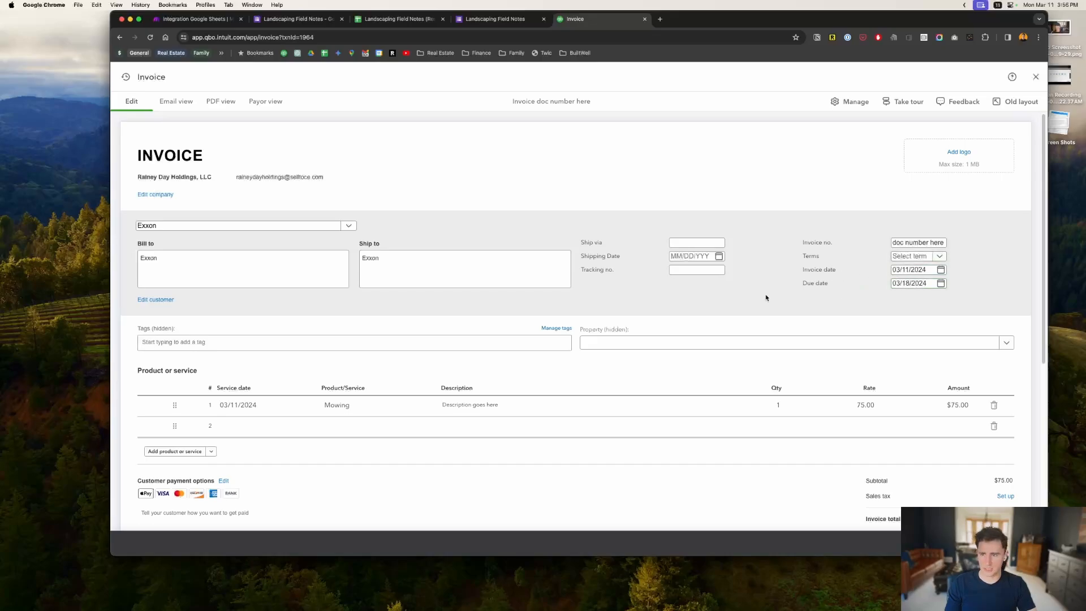
Examine the invoice's billing and shipping details, line item, payment options, note to customer, internal customer notes and memo on statement.
scroll(221, 262, "down", 2)
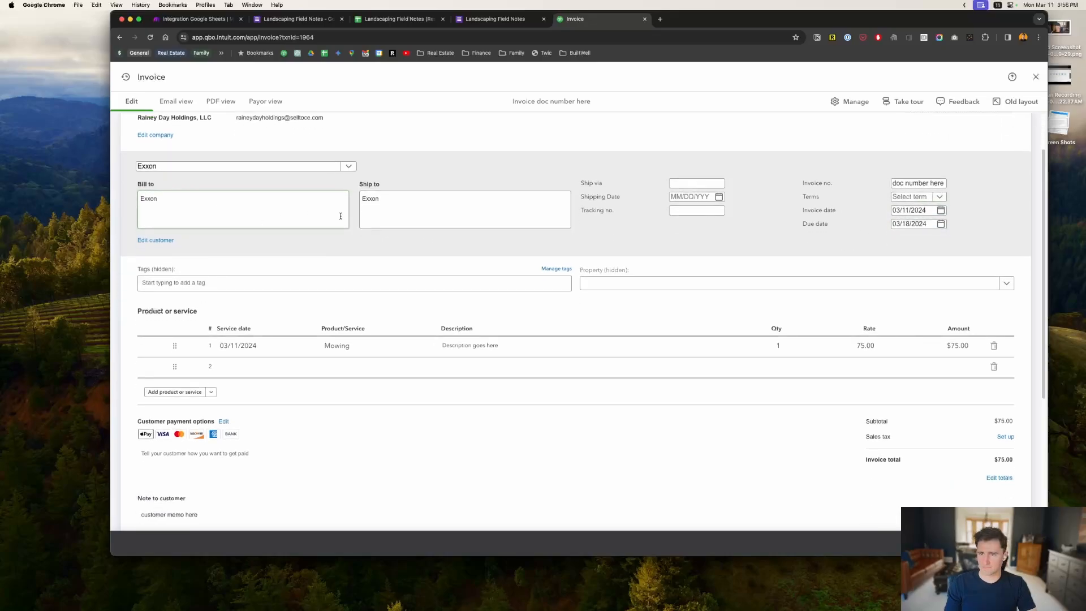
double_click(382, 198)
left_click(182, 206)
scroll(229, 247, "down", 5)
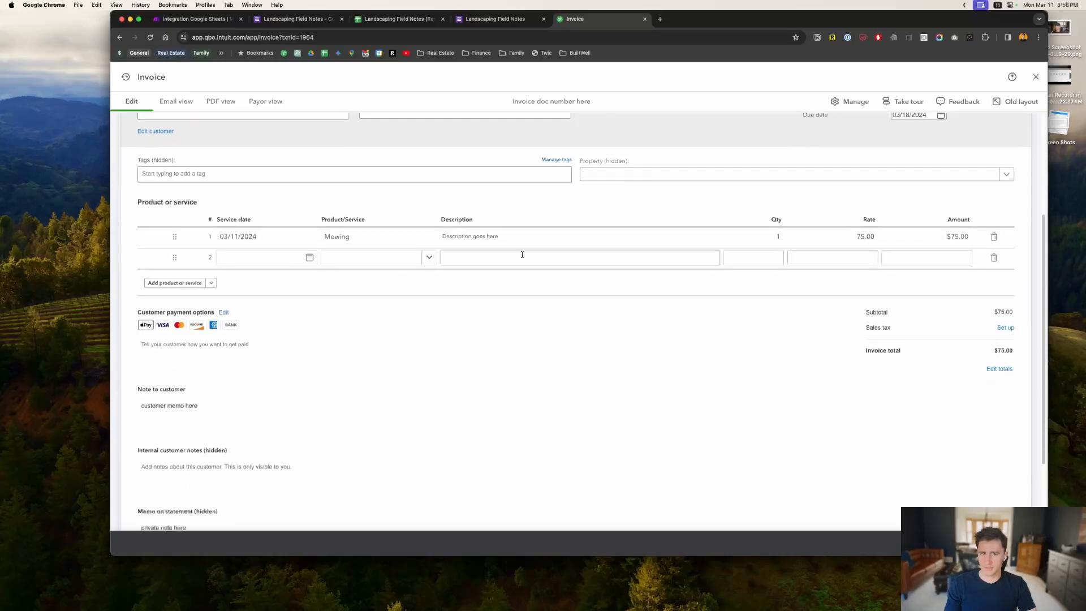
scroll(481, 308, "down", 3)
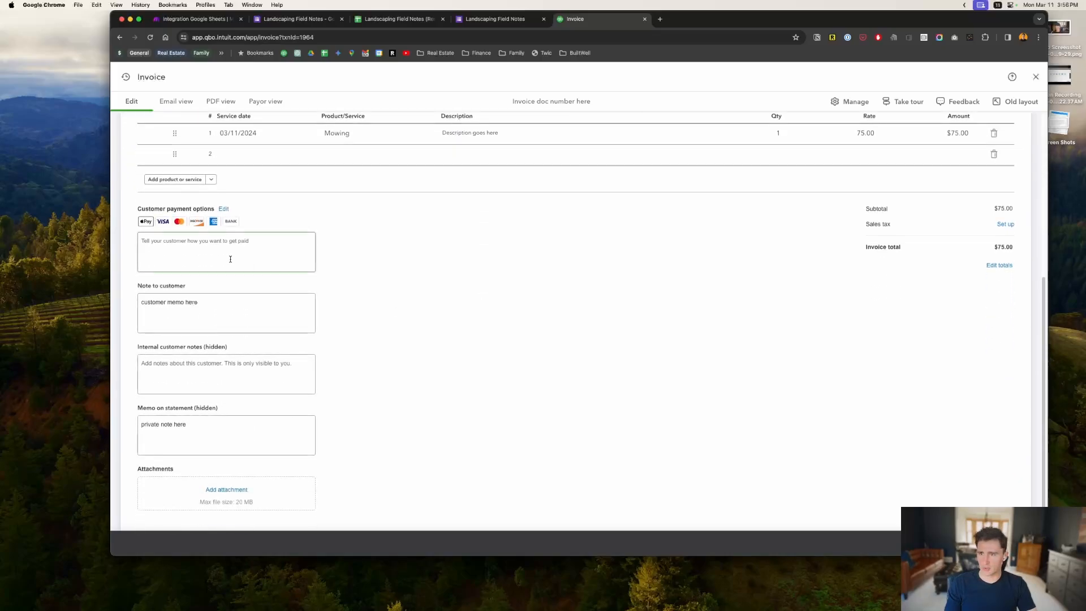
left_click_drag(144, 301, 200, 299)
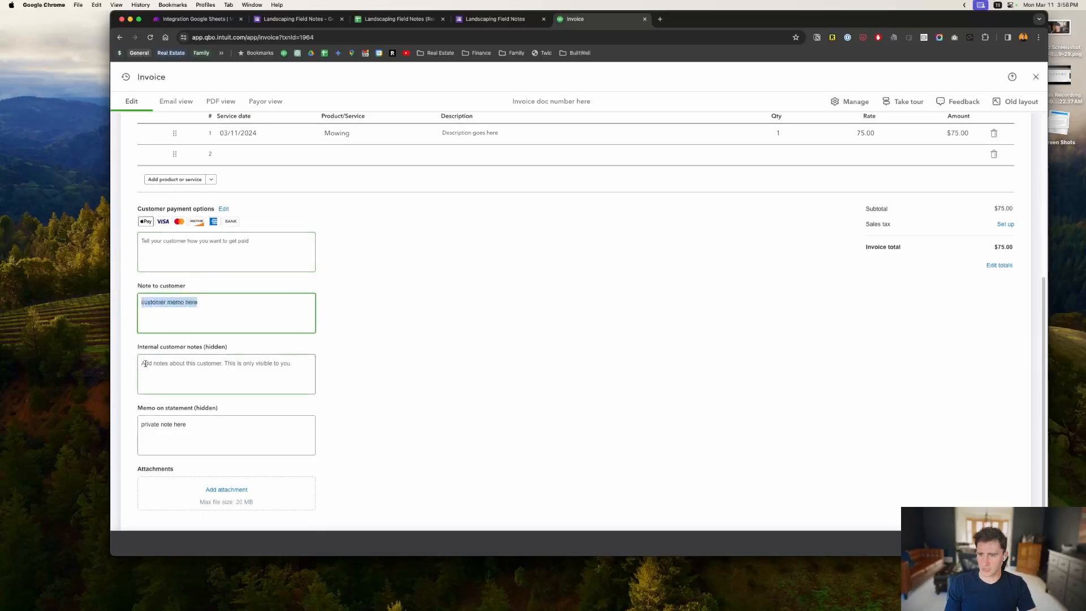
left_click(198, 359)
scroll(199, 357, "down", 1)
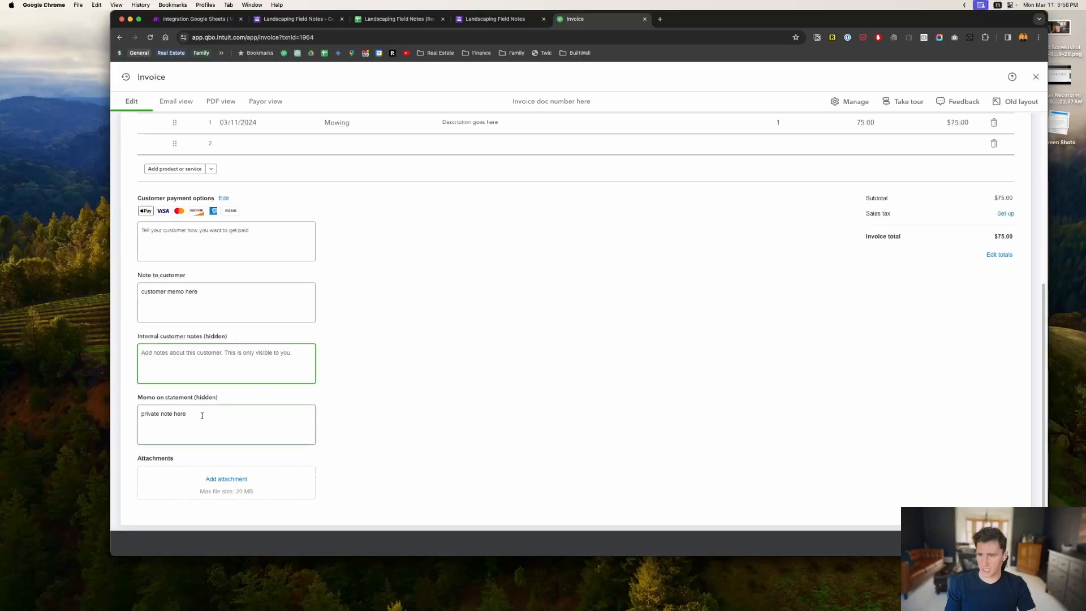
left_click_drag(201, 417, 140, 412)
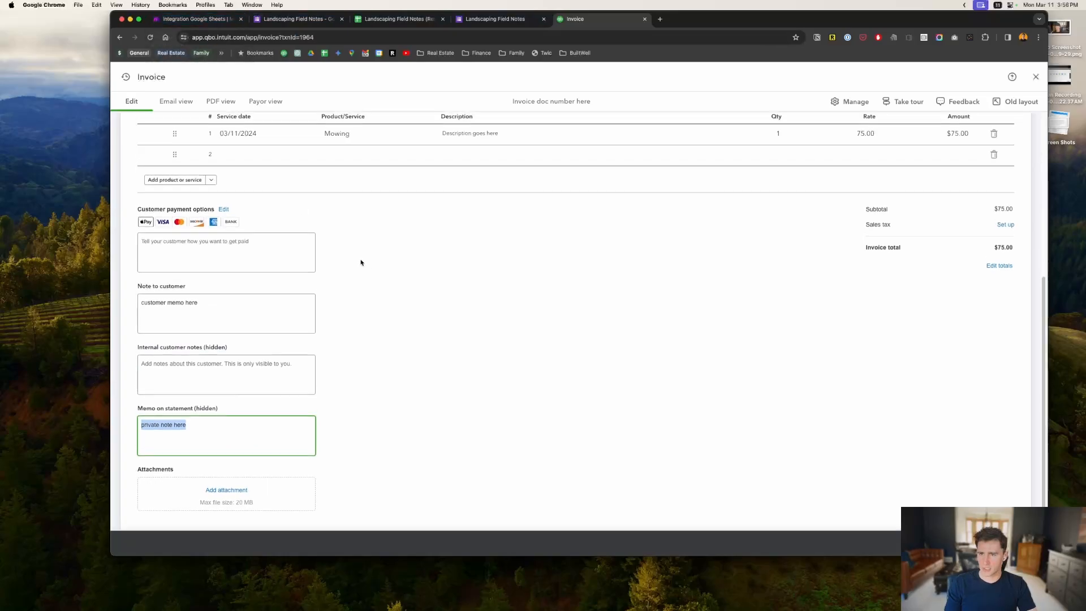
Look over the whole invoice again and check its print, packing slip and receive payment options.
scroll(597, 300, "up", 10)
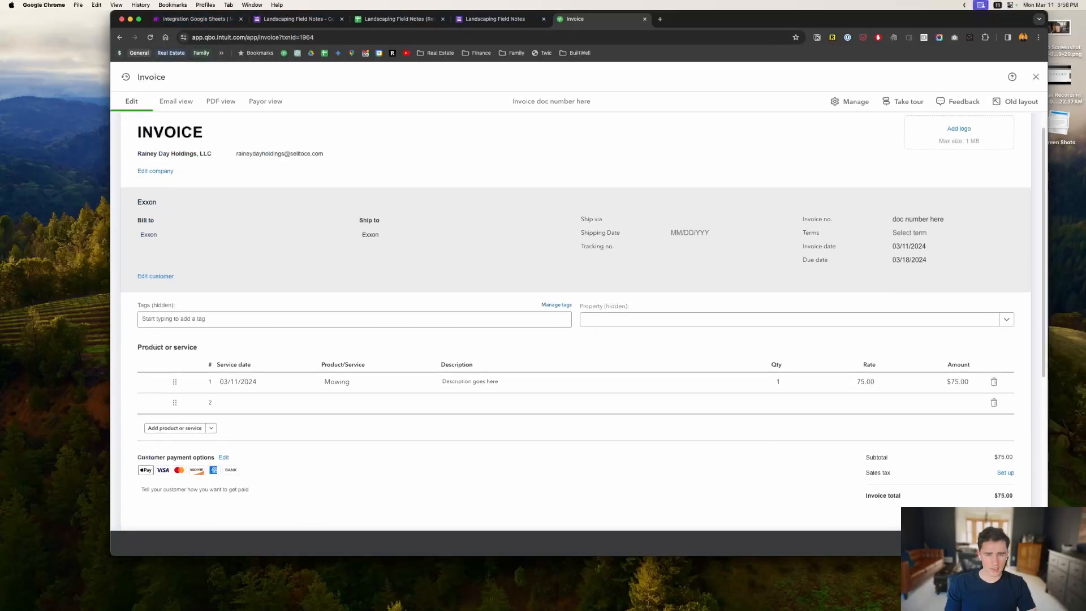
scroll(809, 493, "down", 3)
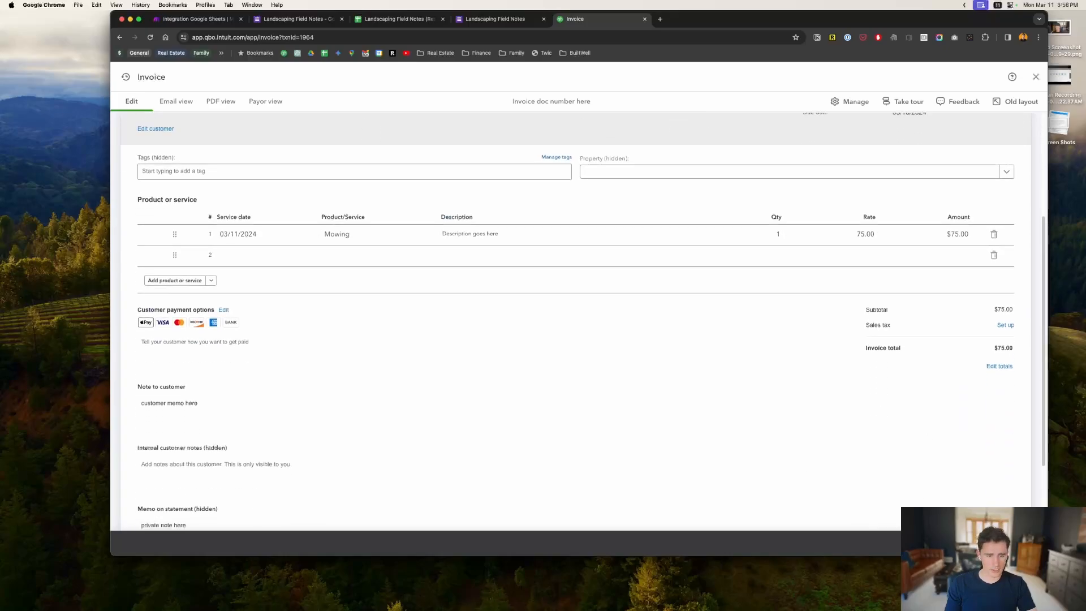
left_click(1033, 544)
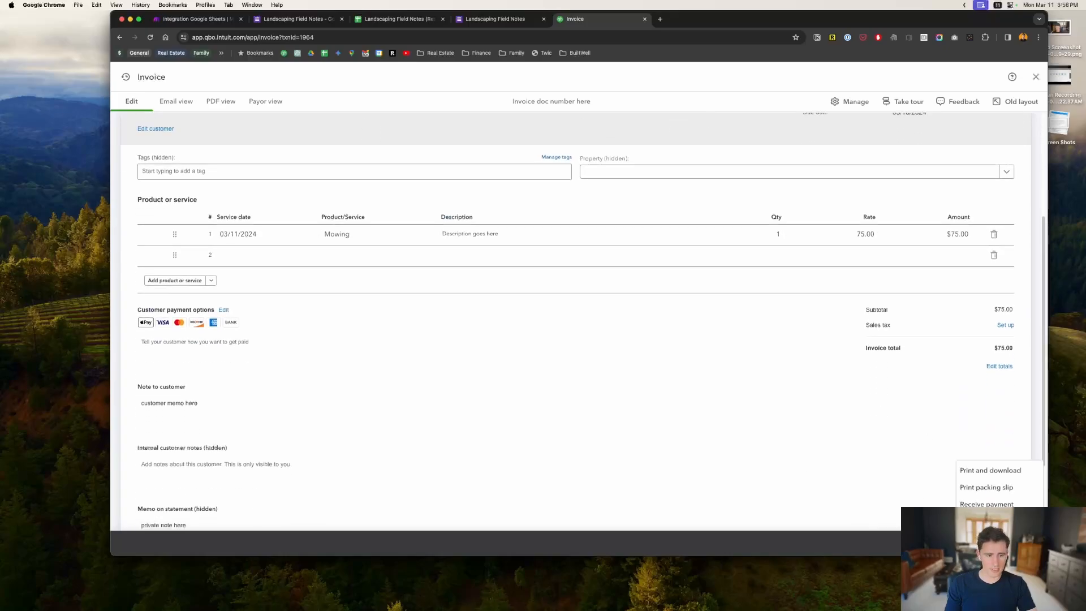
scroll(667, 339, "up", 4)
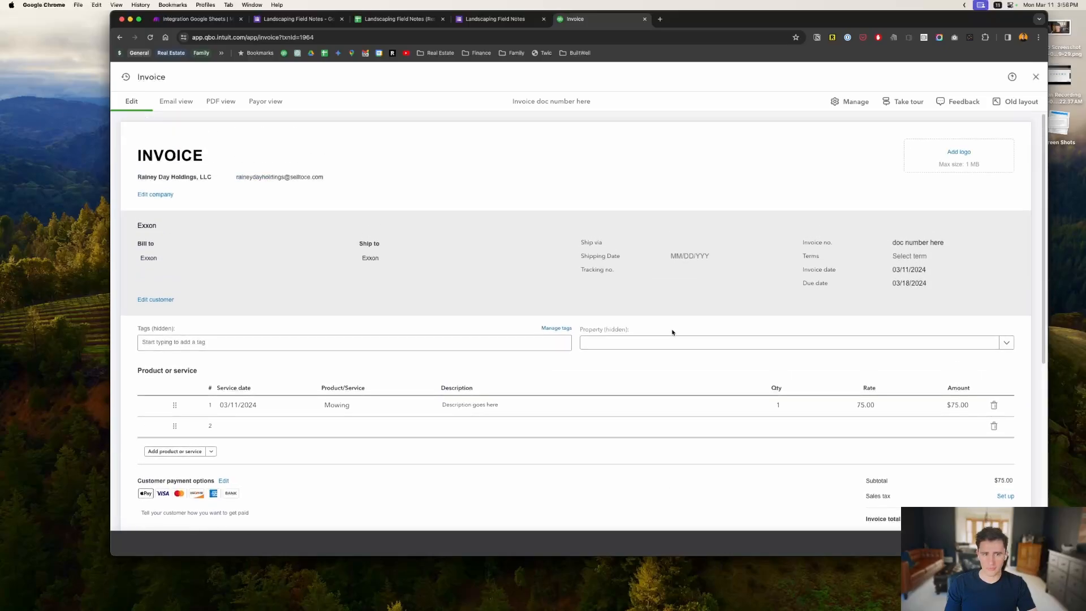